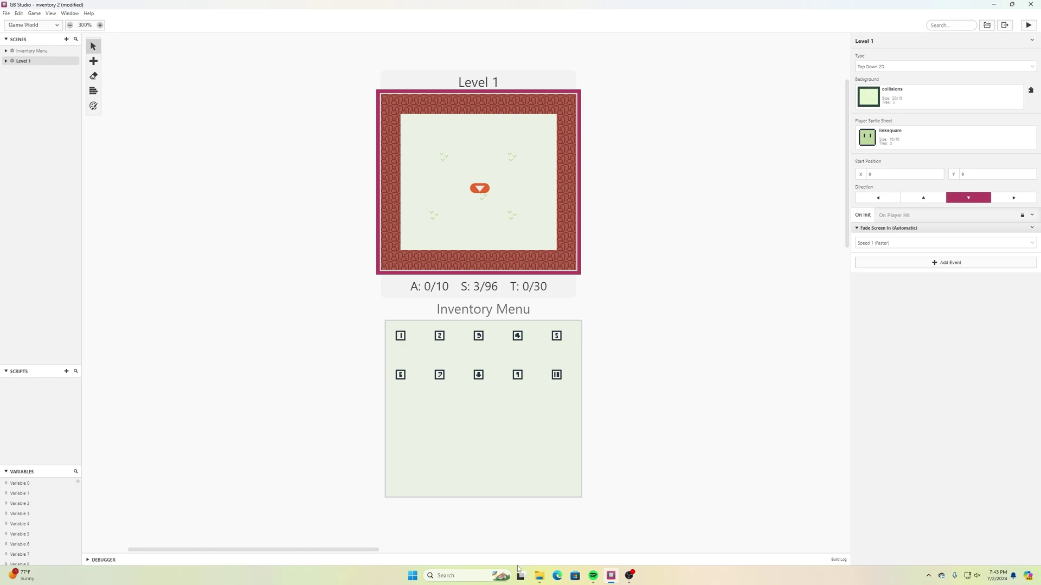
# Open the inventory 2 project's assets in File Explorer and examine the images in its sprites folder
pyautogui.click(540, 577)
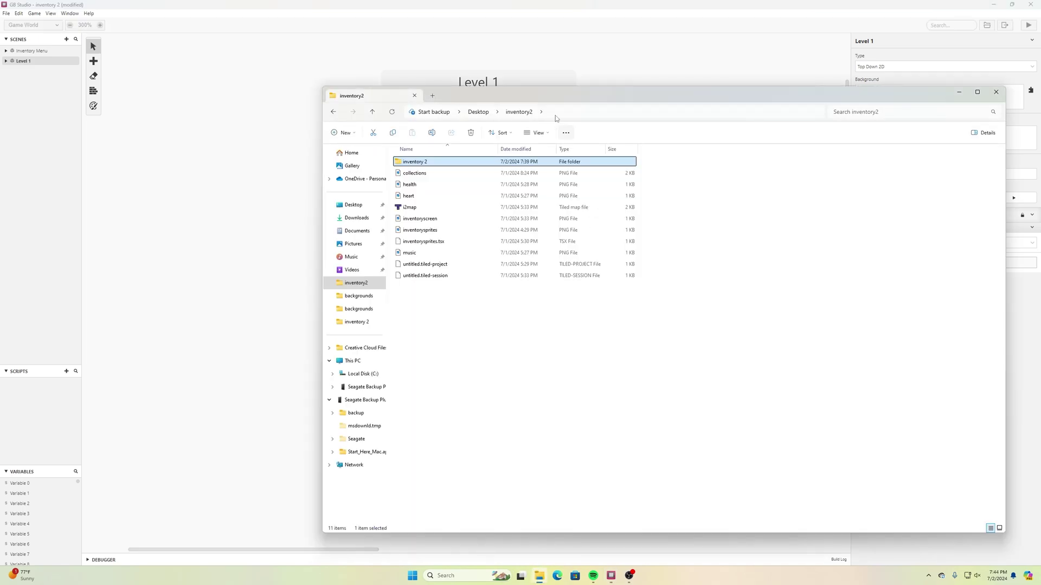
pyautogui.doubleClick(418, 164)
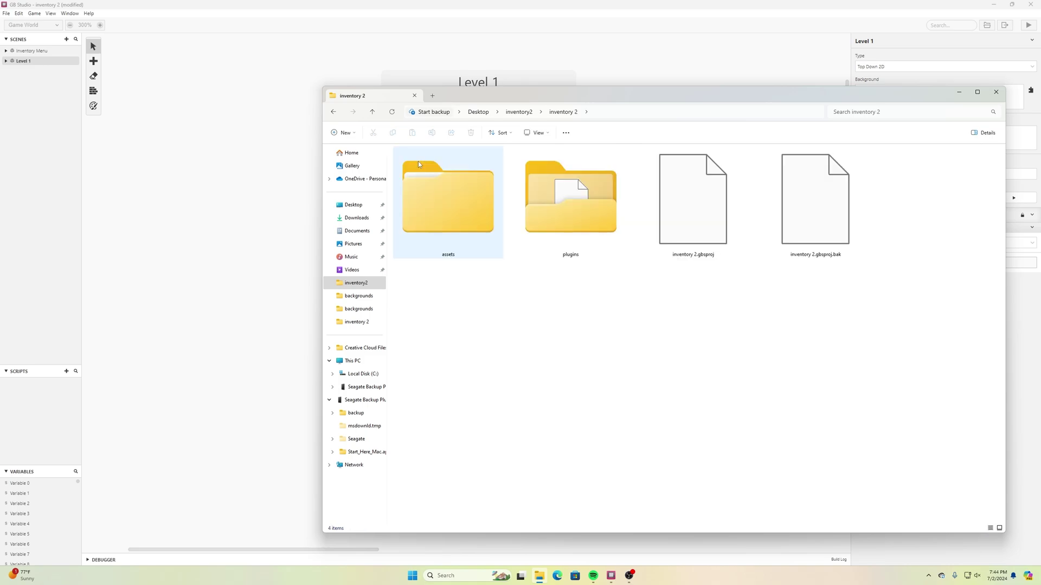
pyautogui.click(473, 212)
pyautogui.doubleClick(473, 213)
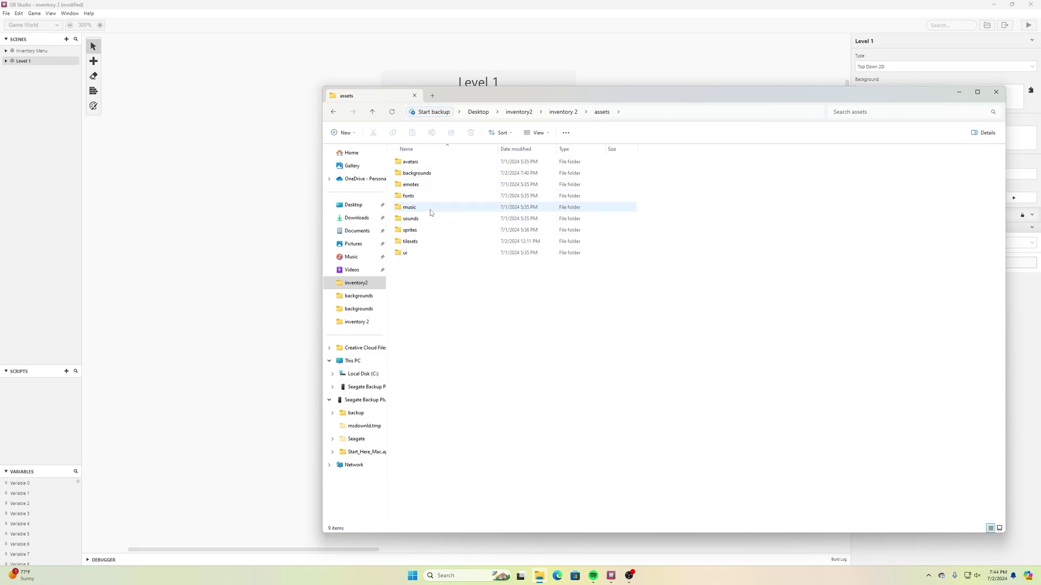
pyautogui.doubleClick(420, 232)
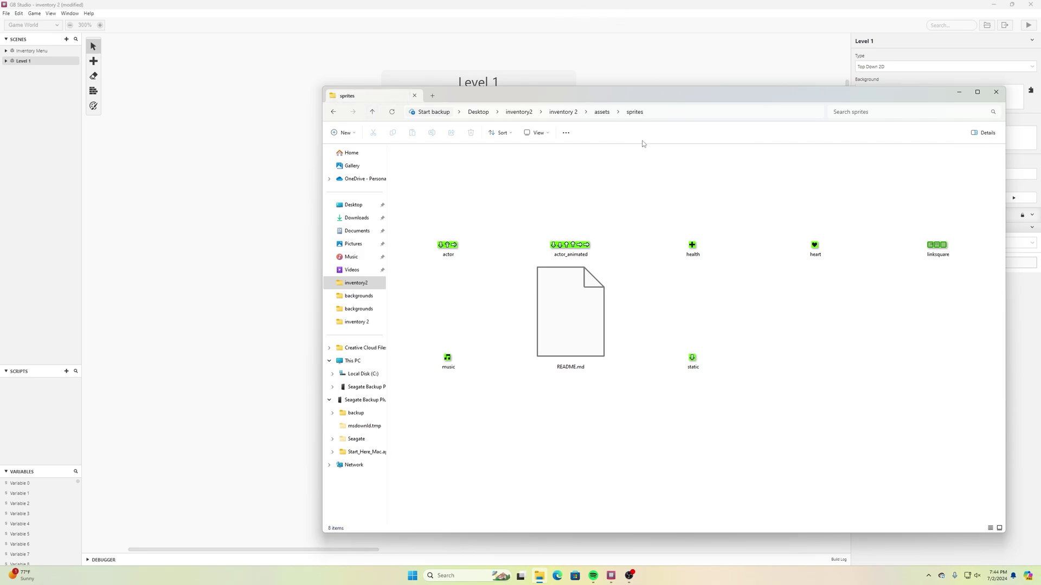
# Examine the project's backgrounds and tilesets asset folders and close File Explorer
pyautogui.click(373, 112)
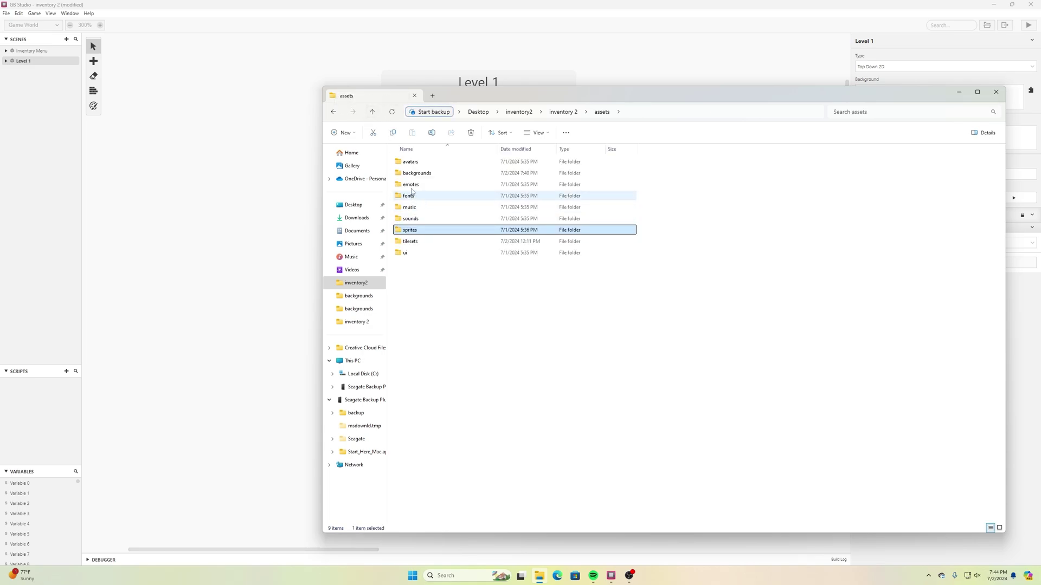
pyautogui.doubleClick(432, 172)
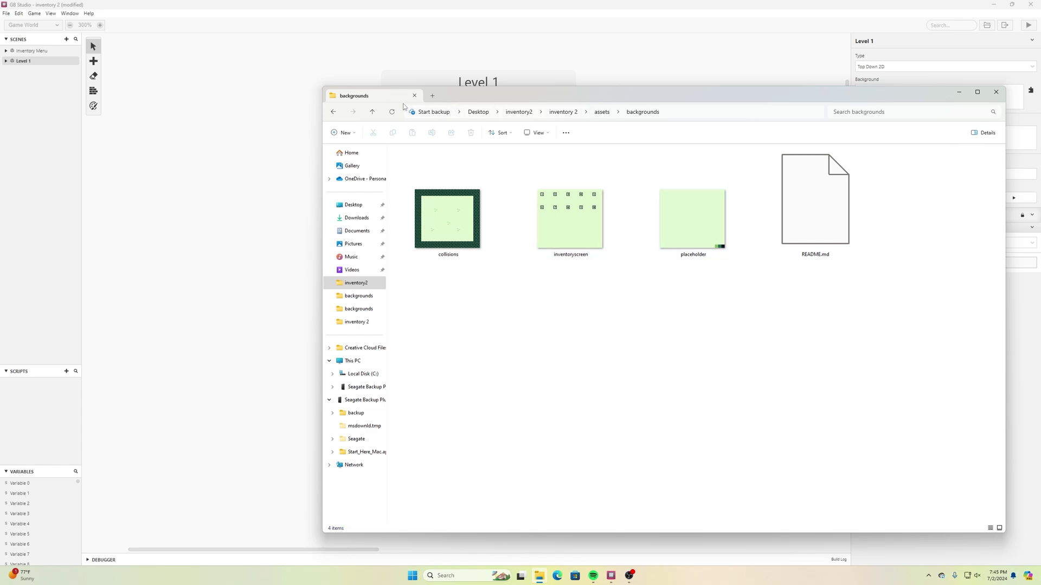
pyautogui.click(372, 112)
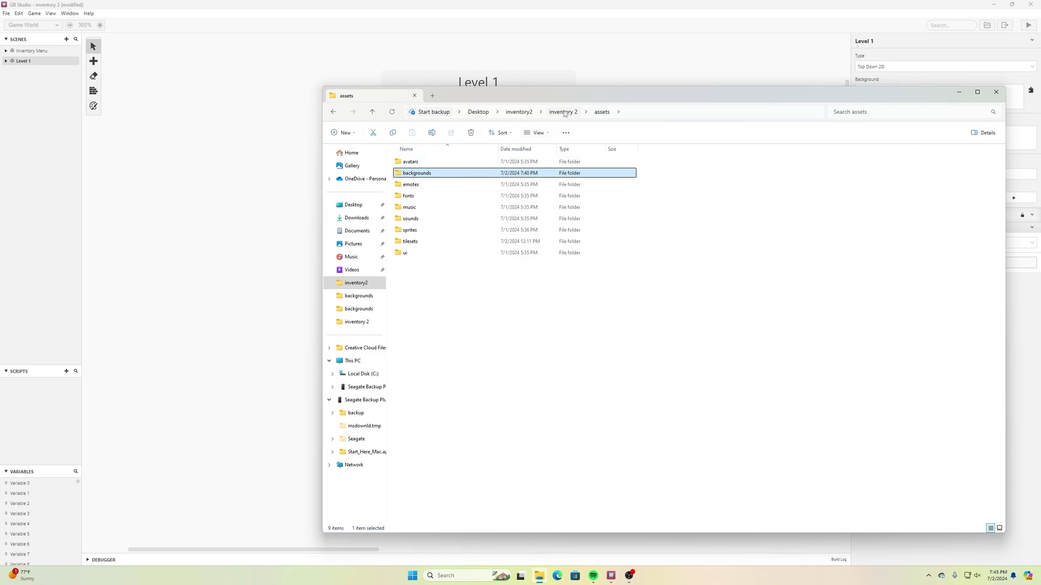
pyautogui.doubleClick(410, 242)
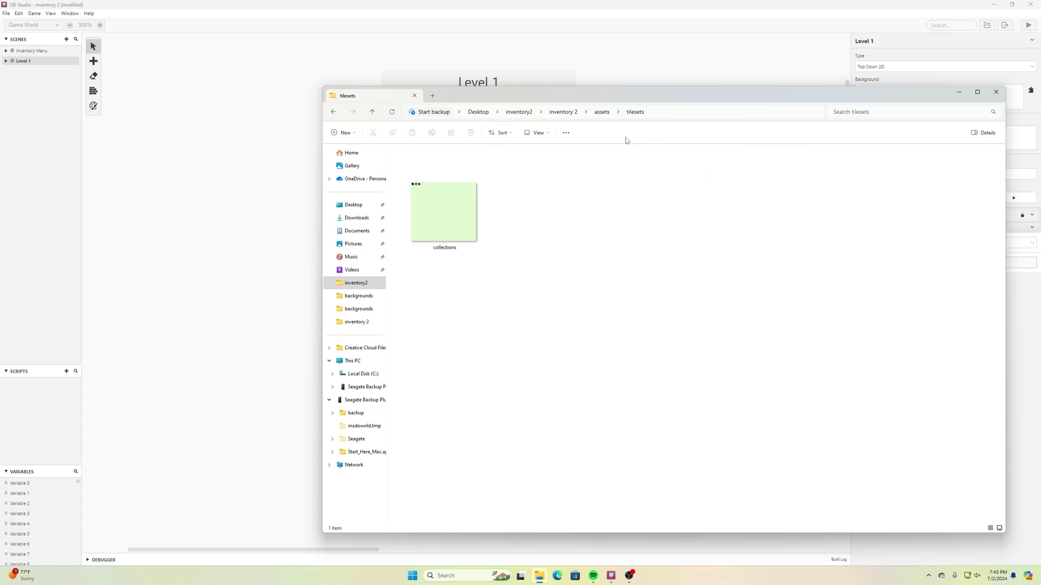
pyautogui.moveTo(976, 92)
pyautogui.click(997, 94)
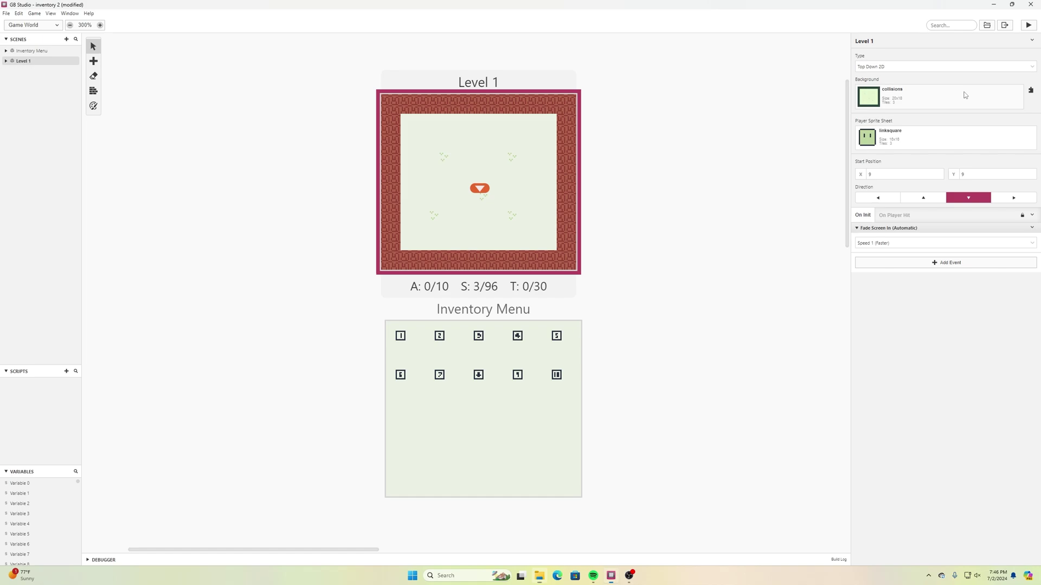
# Switch to the Sprites view and examine the health, heart, music and linksquare sprites
pyautogui.click(295, 139)
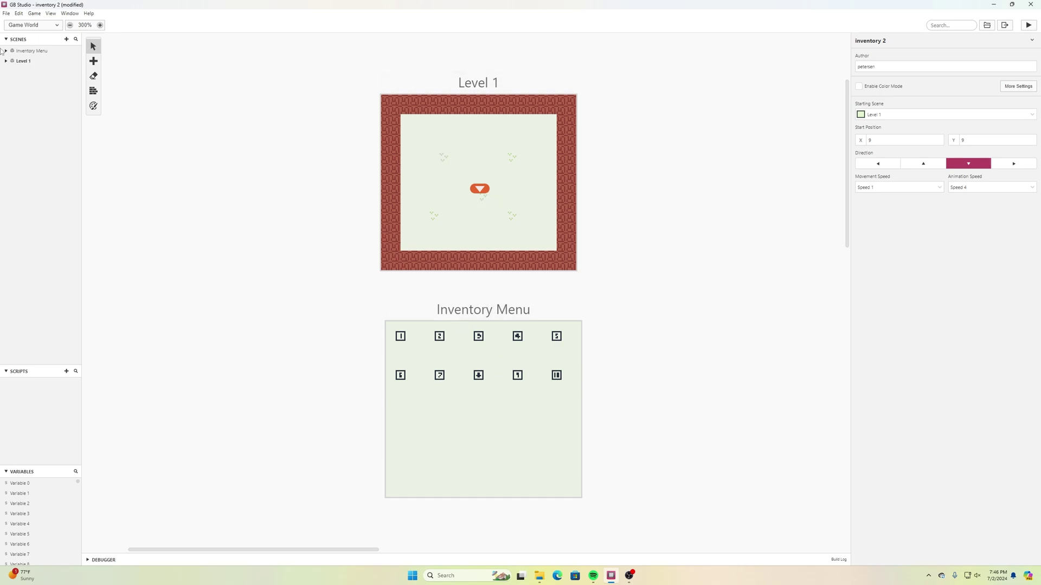
pyautogui.click(27, 25)
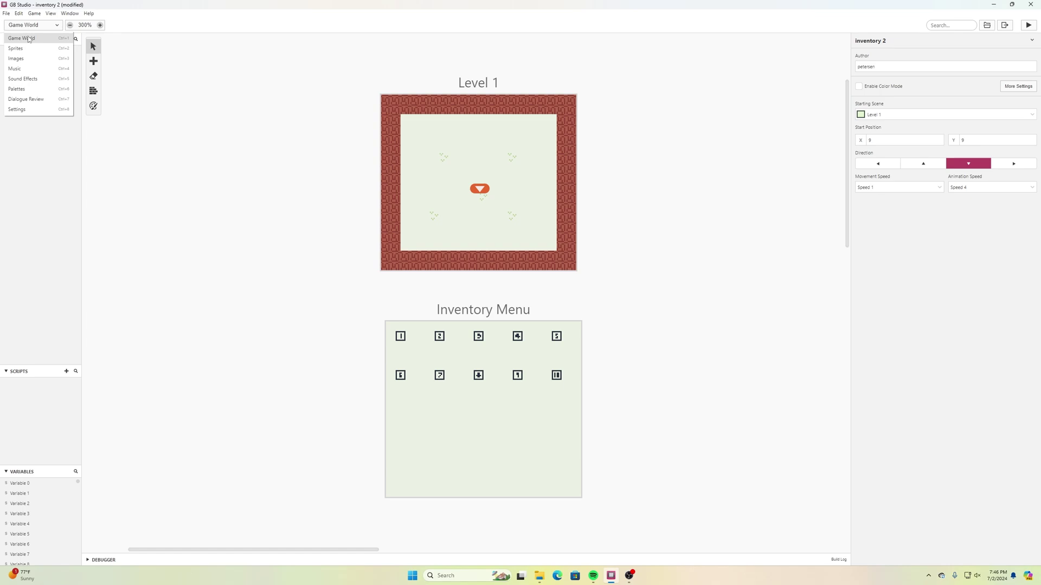
pyautogui.click(29, 38)
pyautogui.click(30, 25)
pyautogui.click(30, 48)
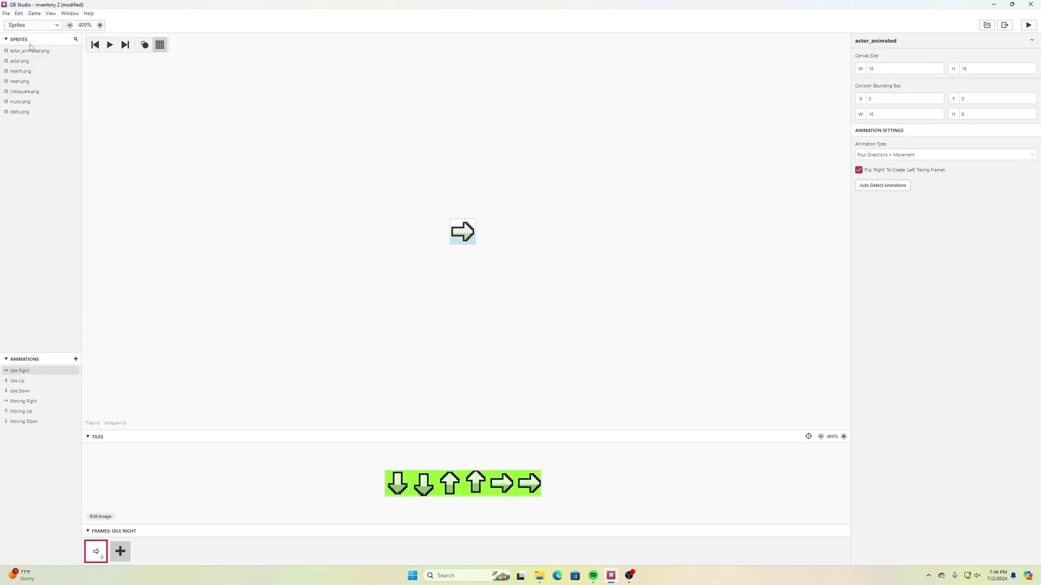
pyautogui.click(24, 73)
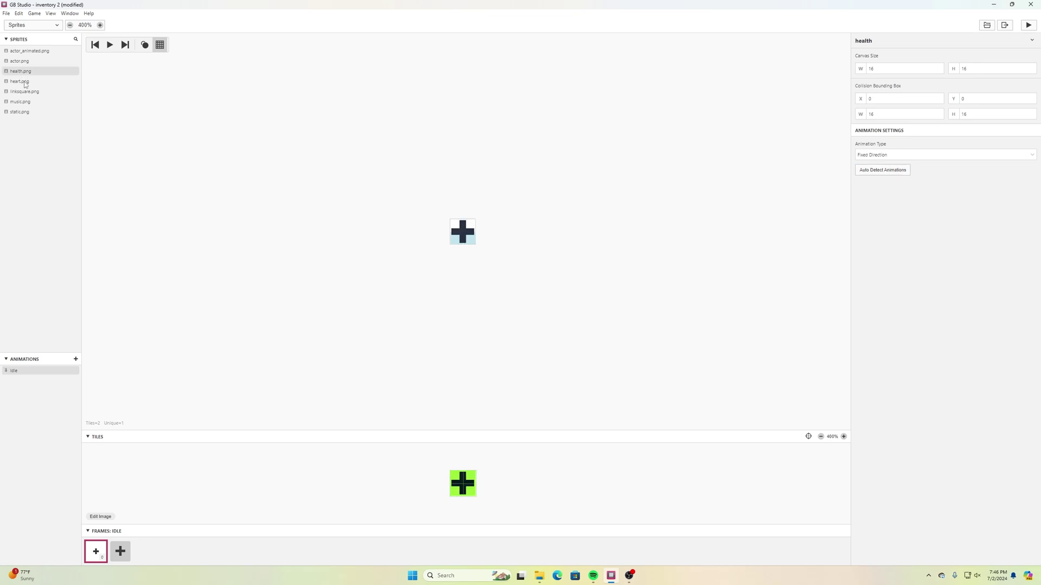
pyautogui.click(24, 83)
pyautogui.click(28, 104)
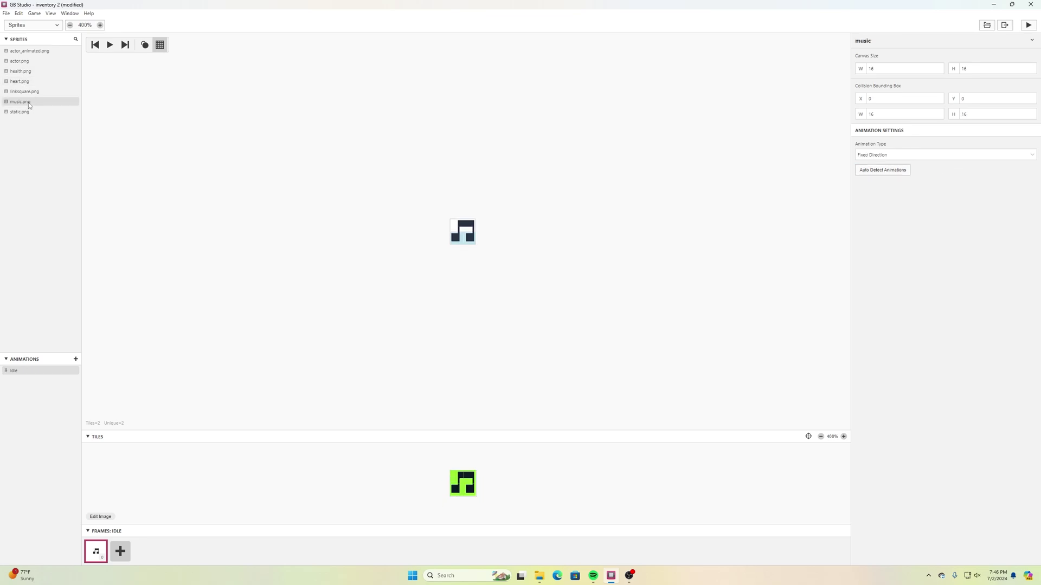
pyautogui.click(31, 94)
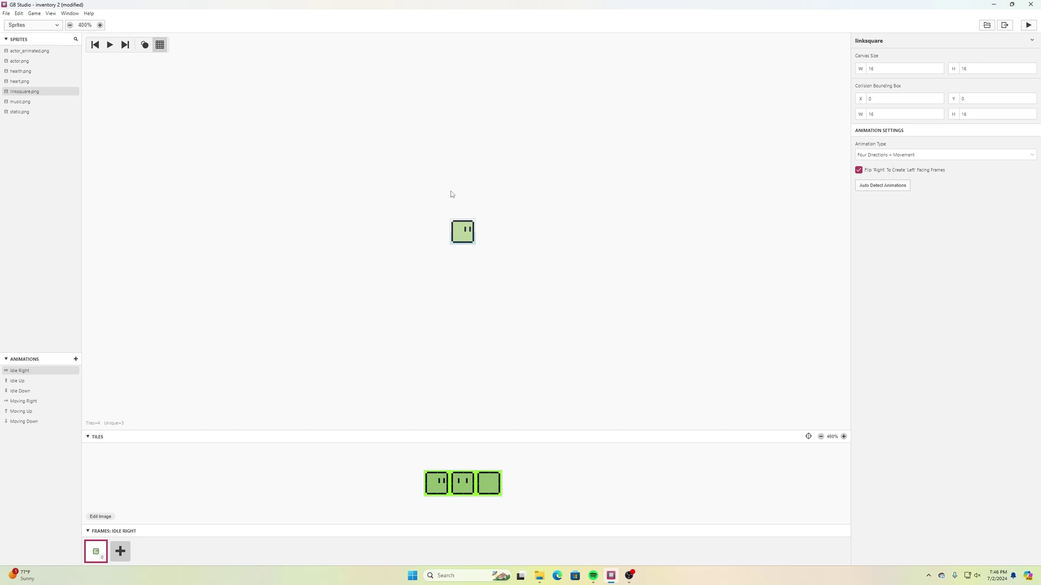
# Examine the inventoryscreen and collisions backgrounds in the Images view and return to the Game World
pyautogui.click(34, 24)
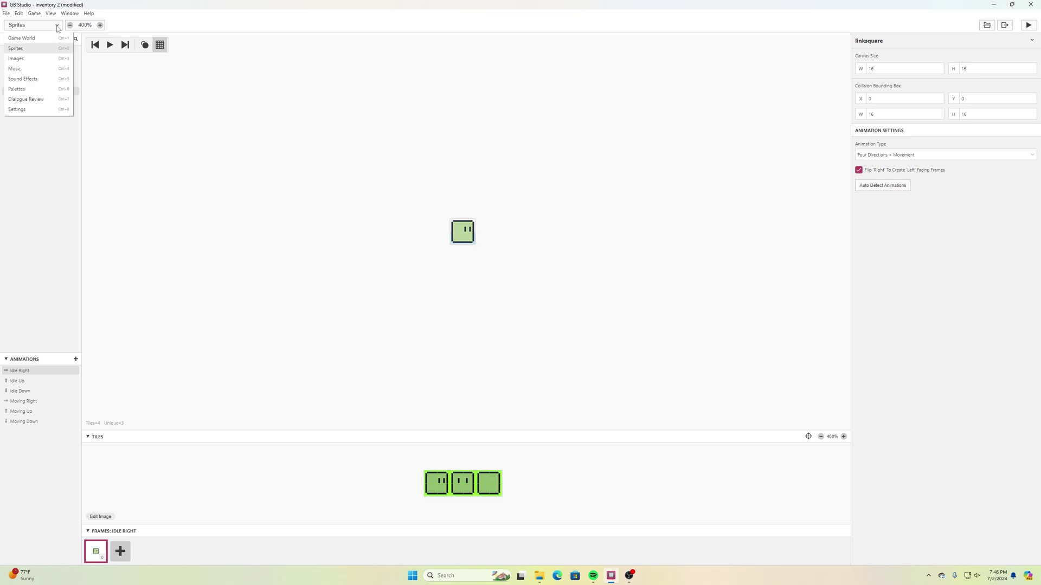
pyautogui.click(30, 59)
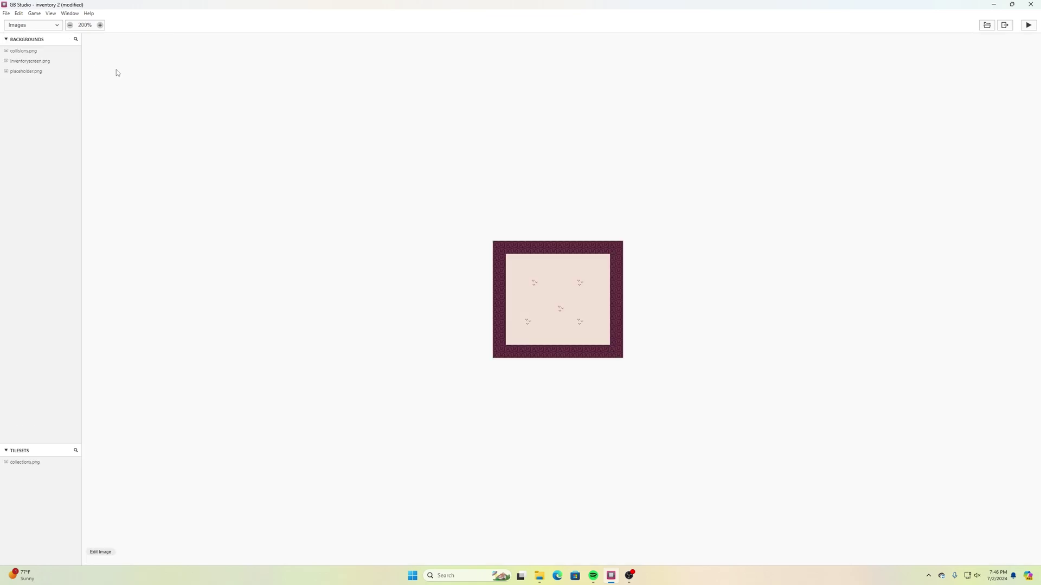
pyautogui.click(36, 64)
pyautogui.click(32, 54)
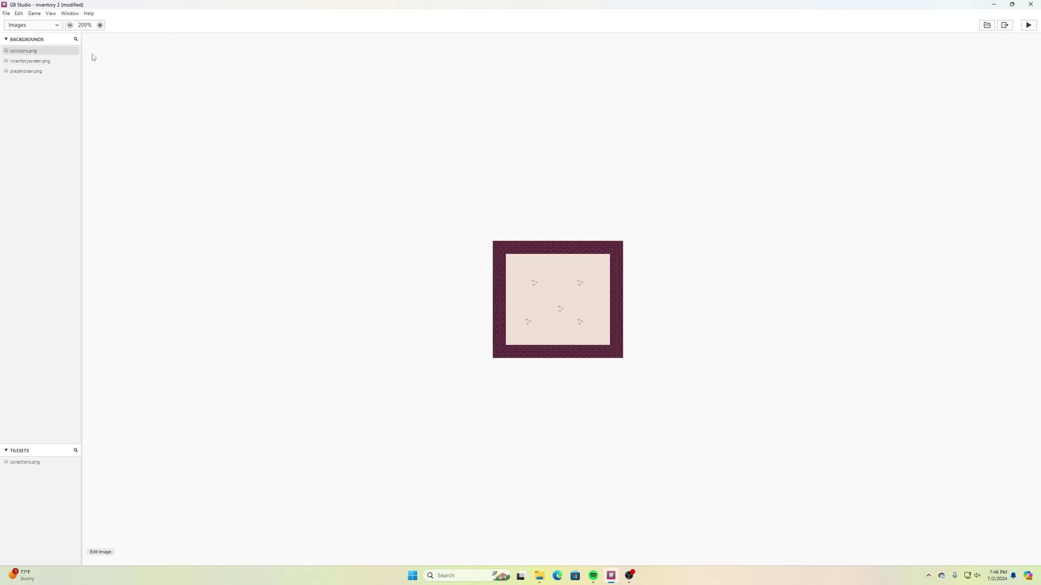
pyautogui.click(58, 26)
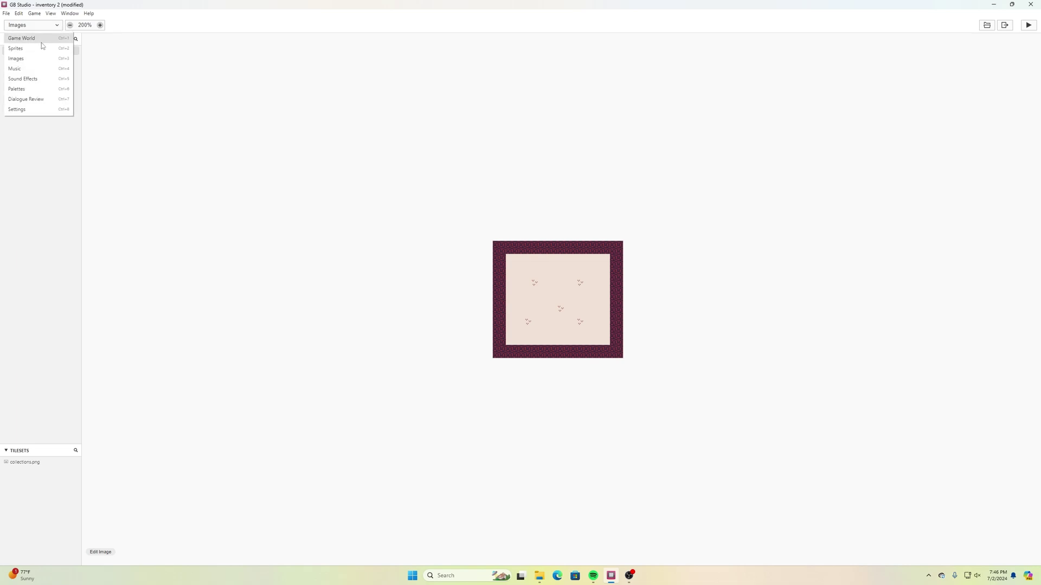
pyautogui.click(41, 42)
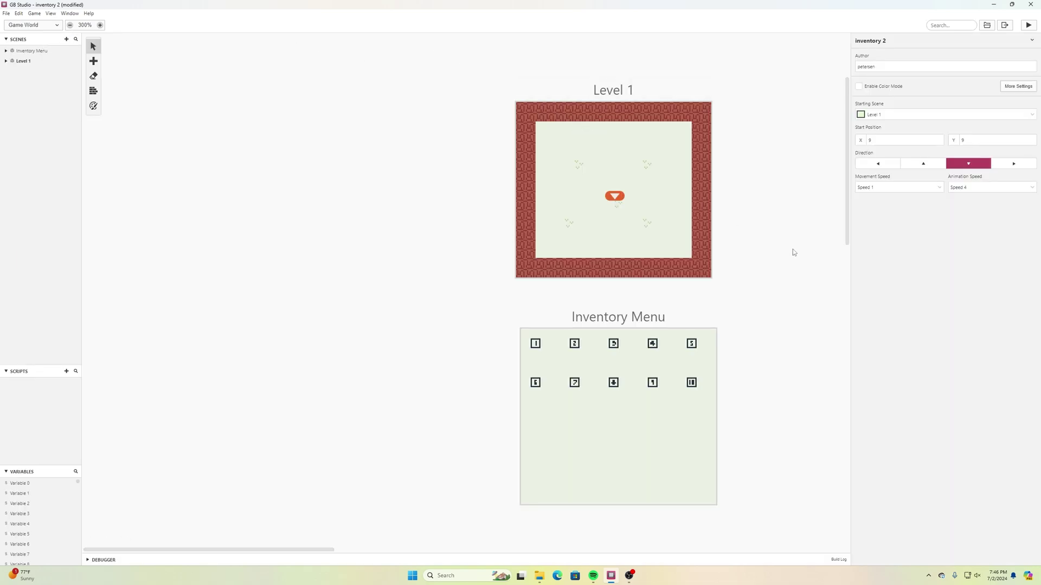
# Add an Attach Script To Button event to the Level 1 scene's On Init script and assign it to the Start button
pyautogui.moveTo(793, 252); pyautogui.dragTo(663, 242, button='middle')
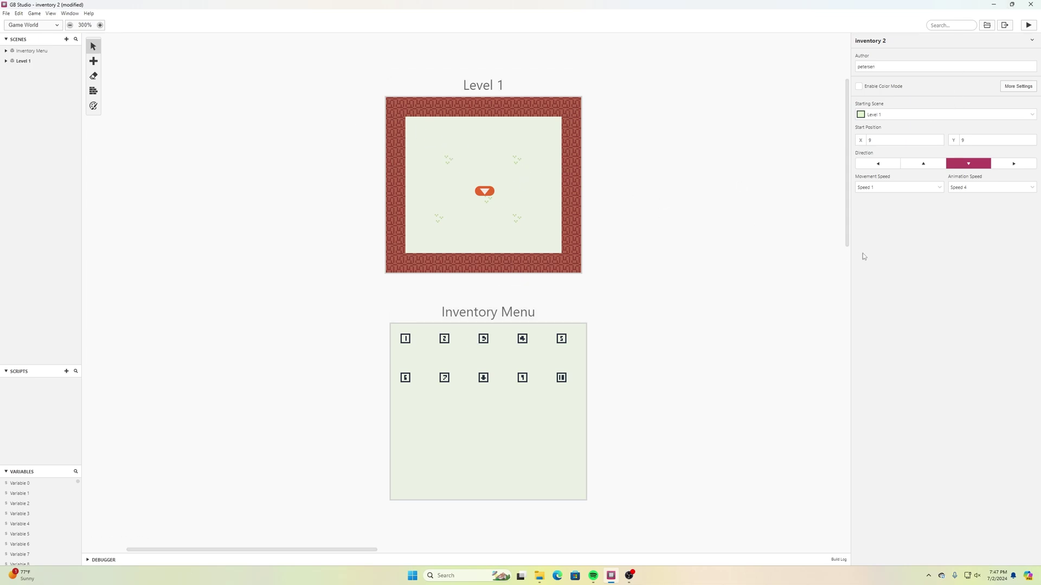
pyautogui.click(526, 191)
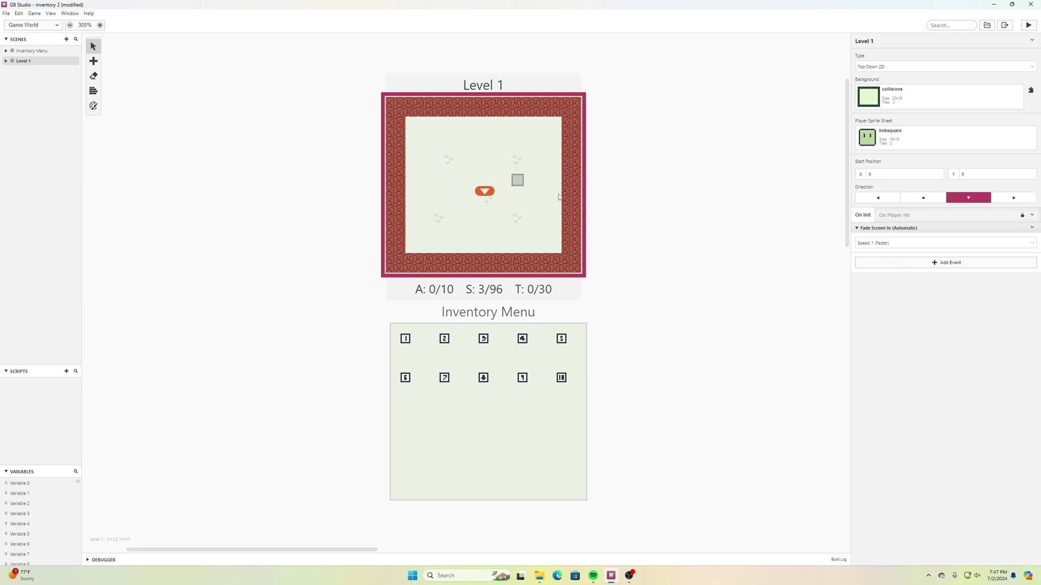
pyautogui.click(892, 268)
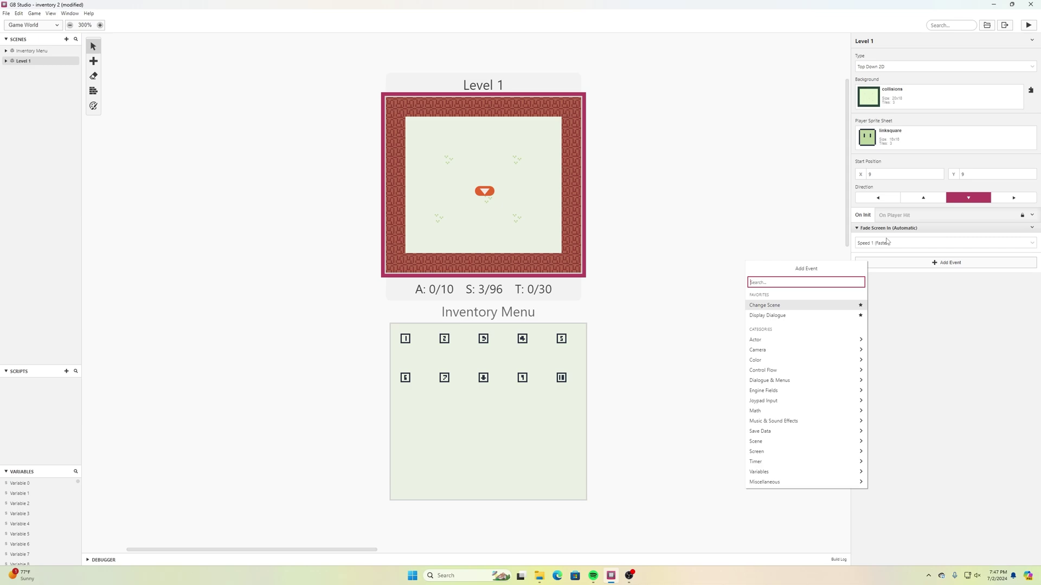
pyautogui.write('button')
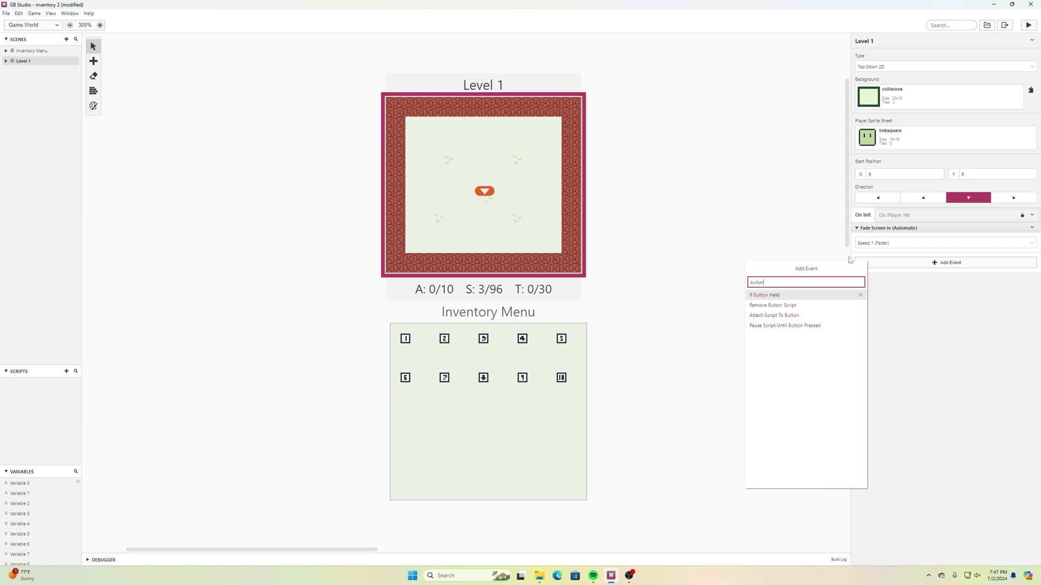
pyautogui.click(773, 316)
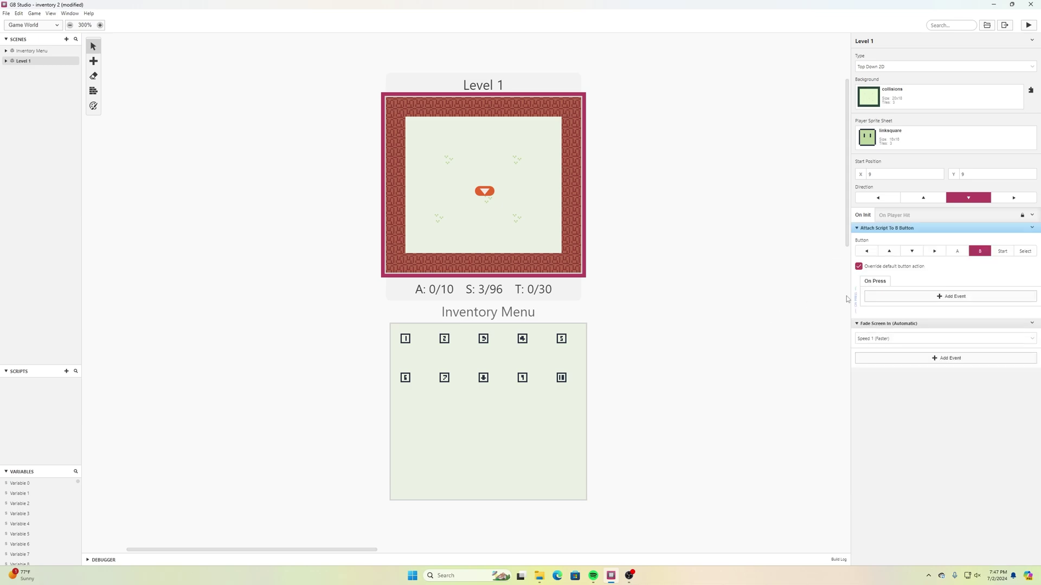
pyautogui.click(1002, 252)
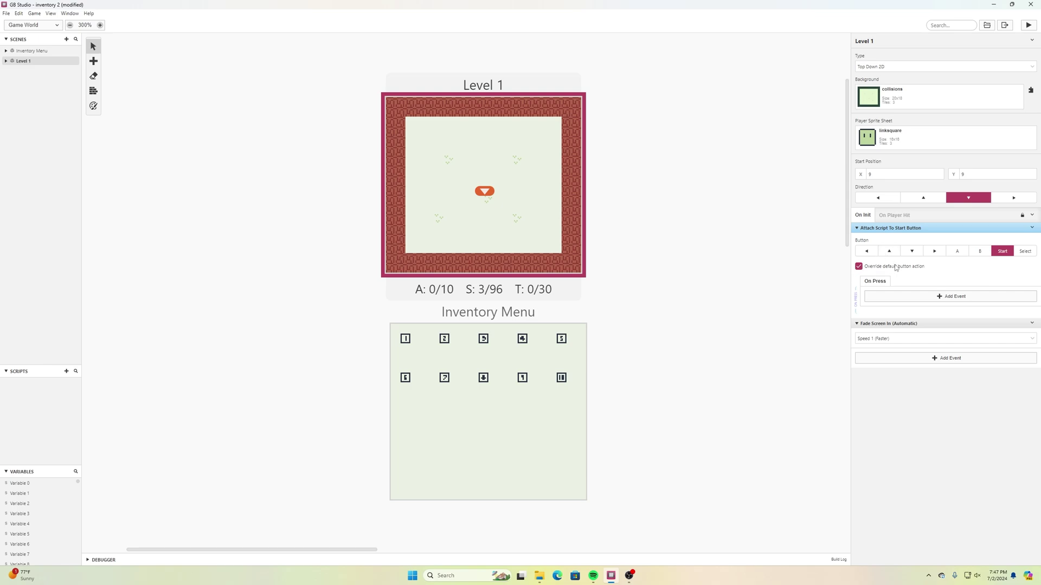
# Add a Change Scene event leading to the Inventory Menu scene in the Start button's On Press script
pyautogui.click(940, 297)
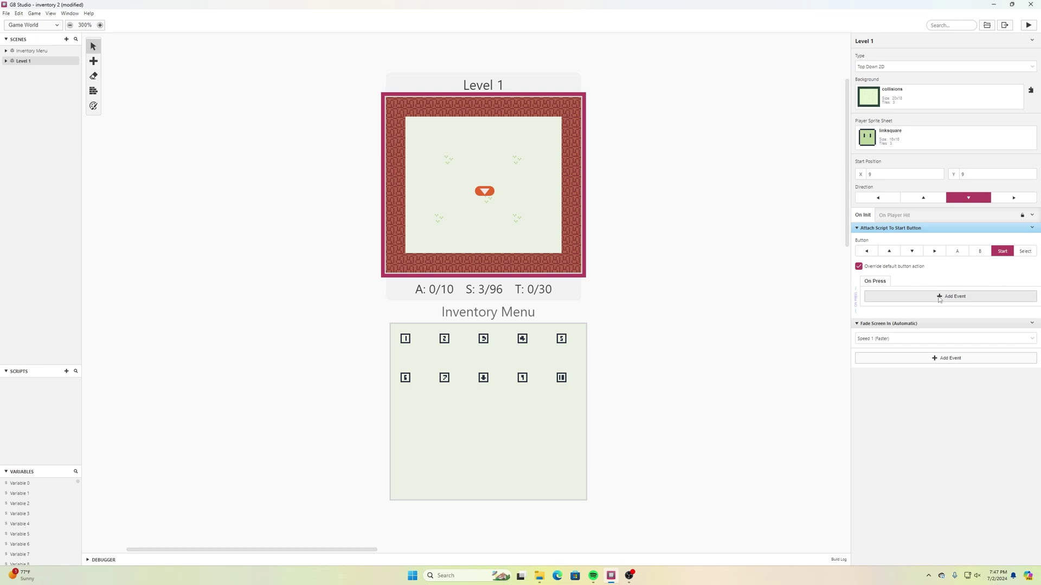
pyautogui.write('change sc')
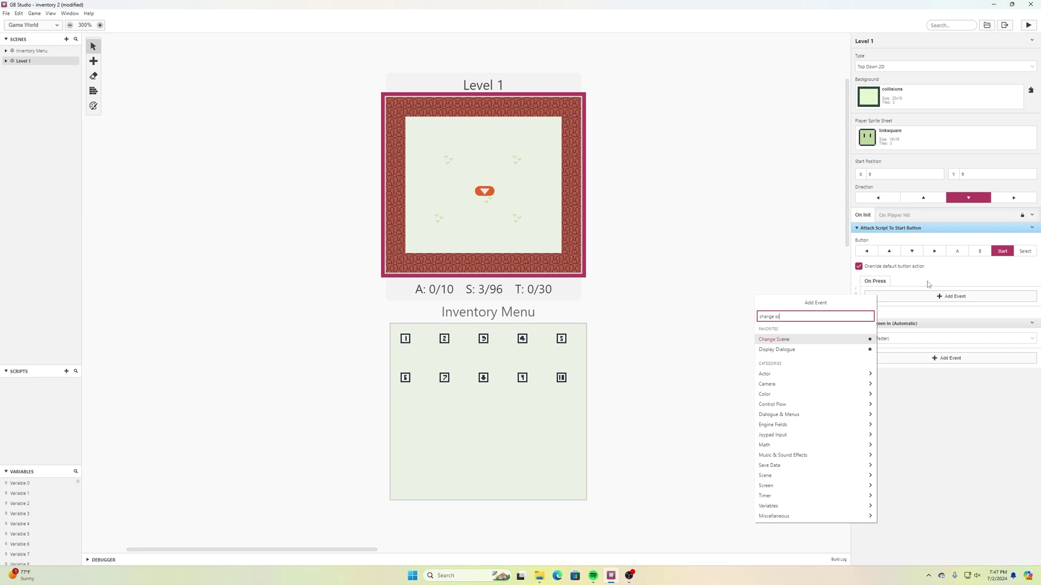
pyautogui.write('ene')
pyautogui.click(772, 329)
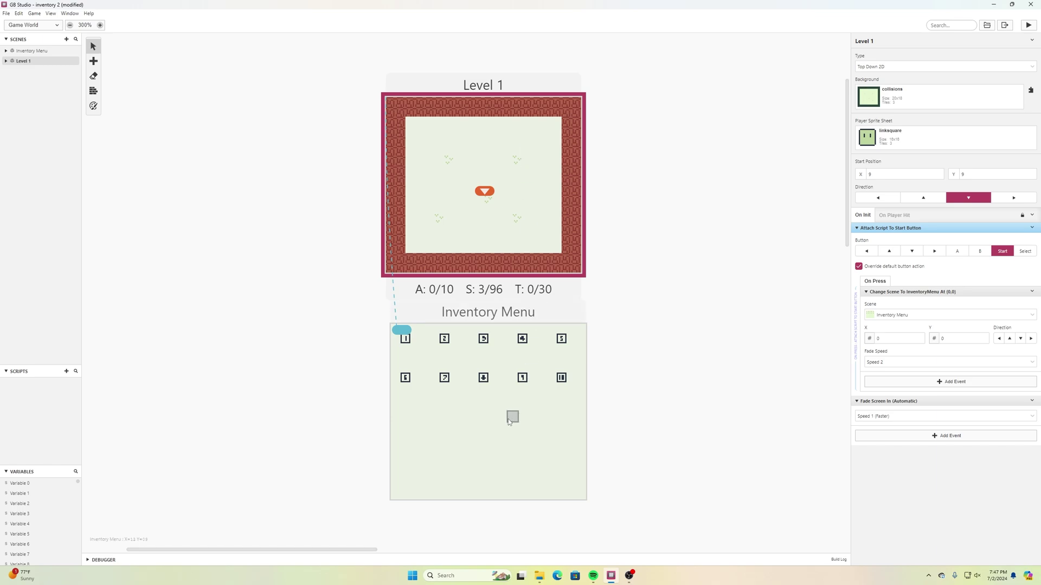
# Add a Deactivate Actor event for the Player to the Inventory Menu scene's On Init script
pyautogui.click(508, 413)
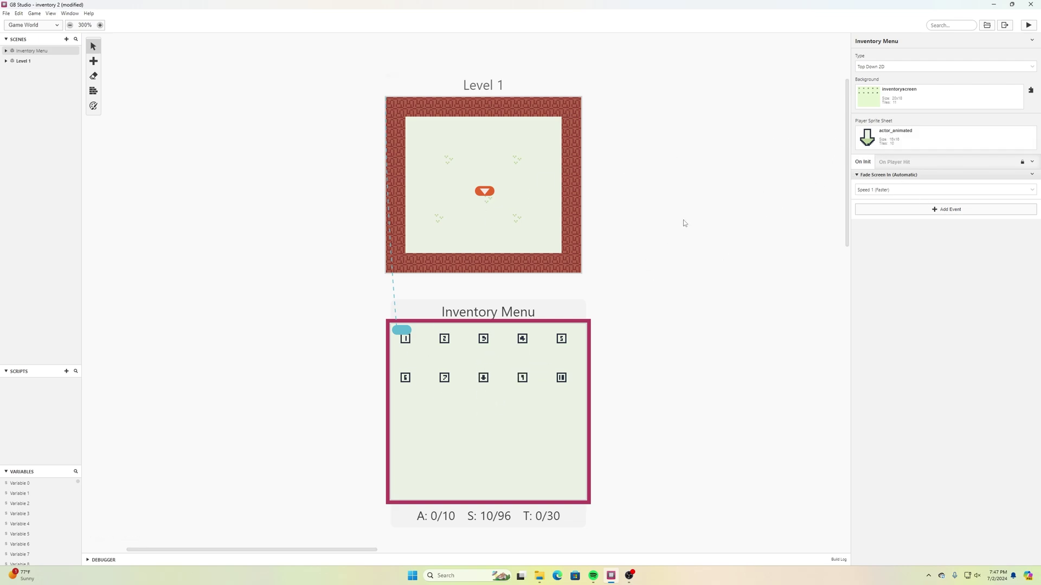
pyautogui.click(918, 209)
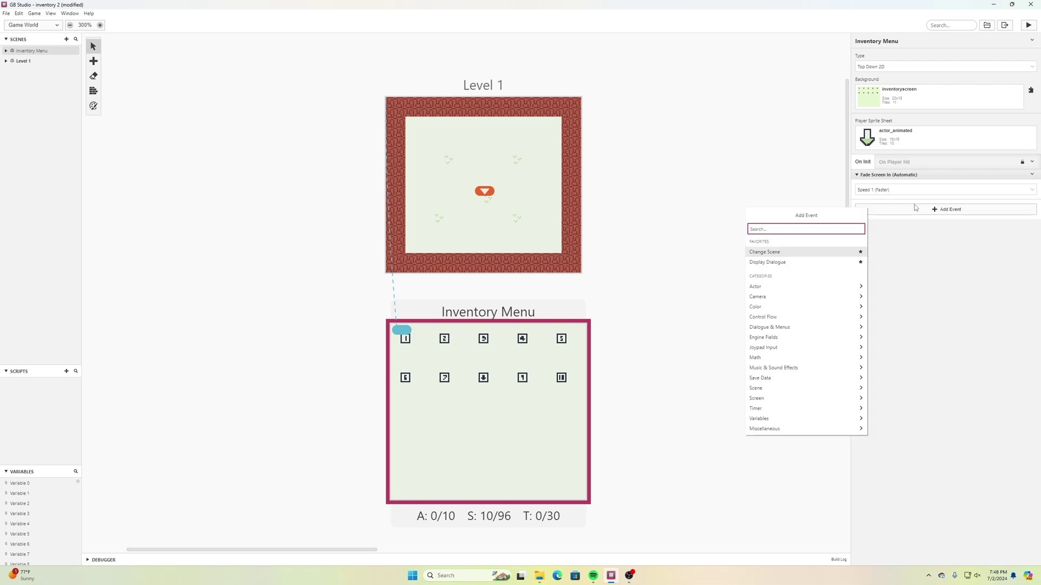
pyautogui.write('c')
pyautogui.write('ea')
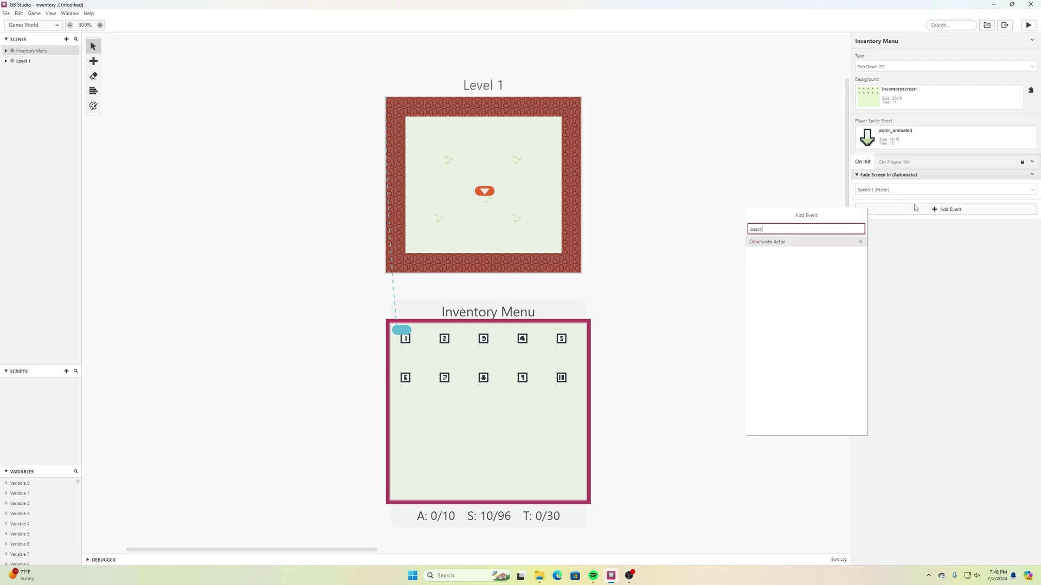
pyautogui.click(806, 245)
# Add an Attach Script To Button event to the Inventory Menu scene, assigned to the B and Start buttons
pyautogui.click(946, 247)
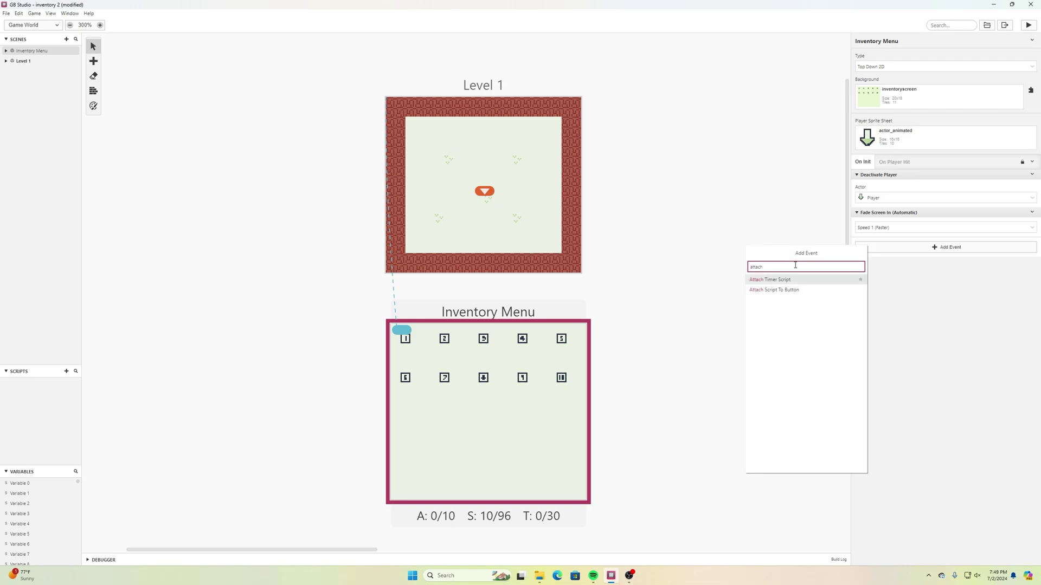
pyautogui.write('attach')
pyautogui.click(778, 290)
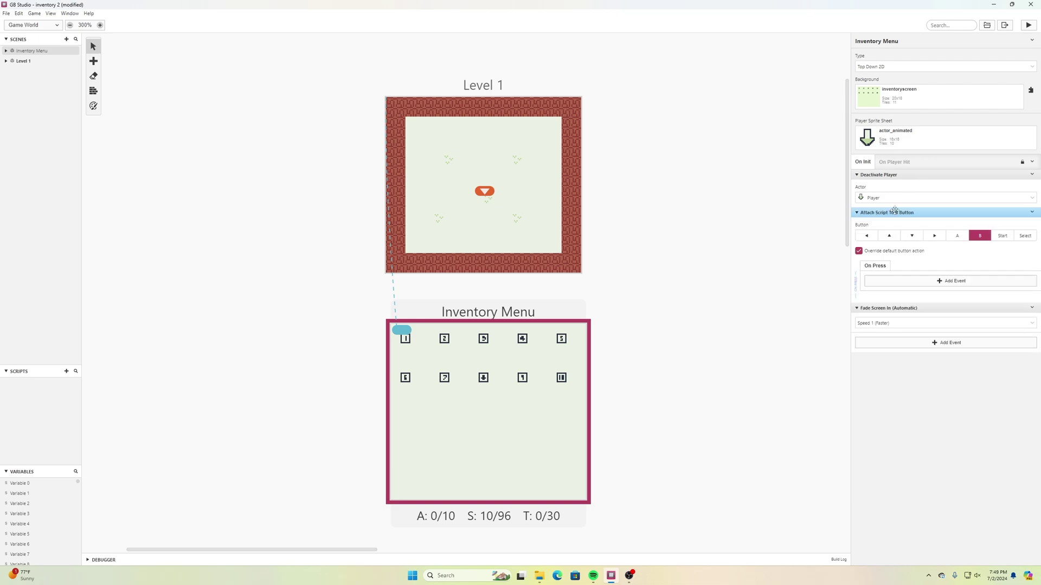
pyautogui.click(1004, 237)
# Add a Change Scene event leading to Level 1 in the Inventory Menu's B/Start On Press script, and save the project
pyautogui.click(911, 281)
pyautogui.write('change scene')
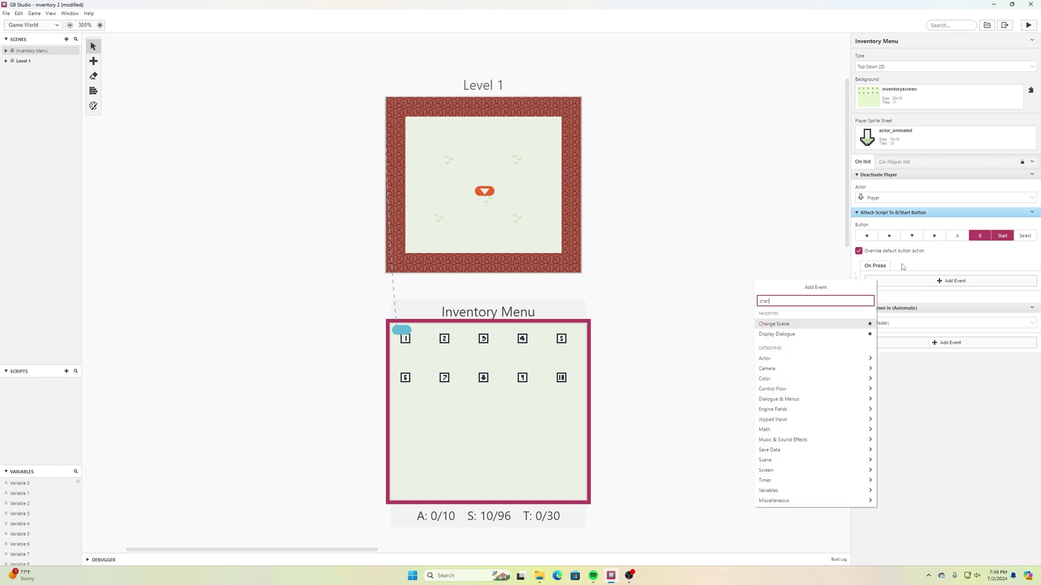
pyautogui.click(797, 318)
pyautogui.click(918, 302)
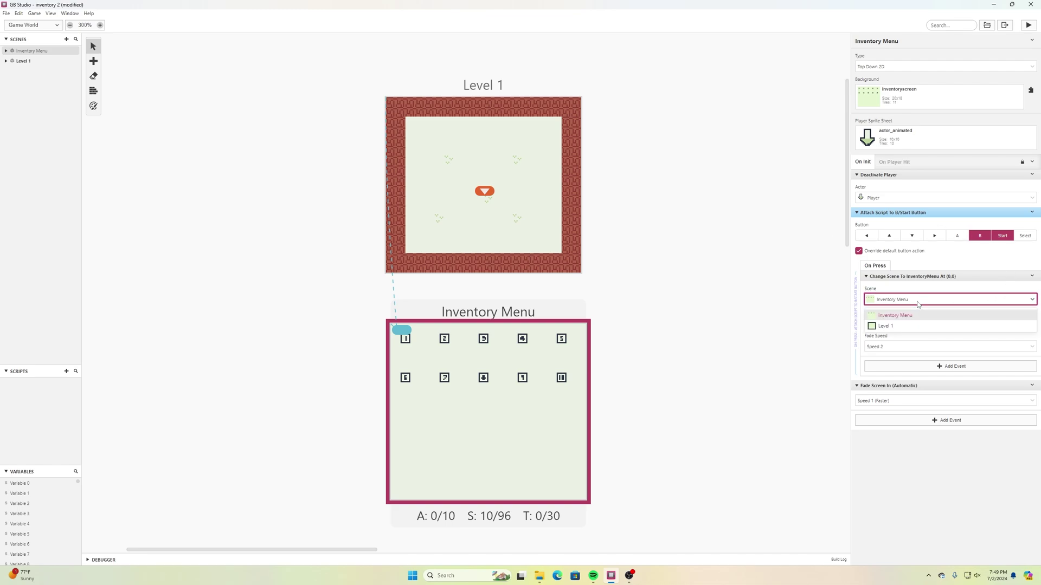
pyautogui.click(902, 325)
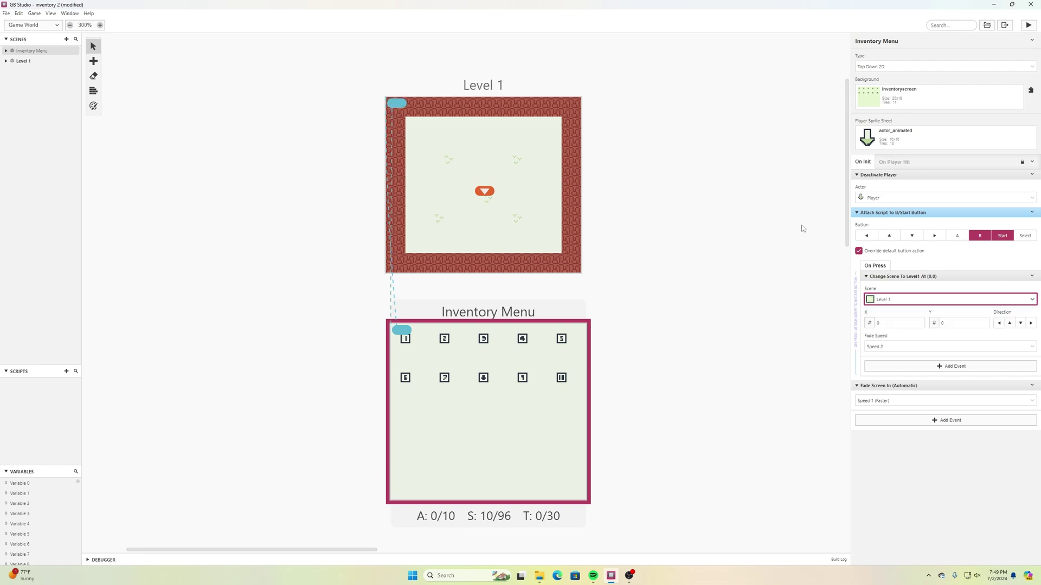
pyautogui.click(6, 13)
pyautogui.click(14, 55)
# Run the game, walk the player around Level 1, open and leave the inventory menu, and close the game
pyautogui.click(1028, 25)
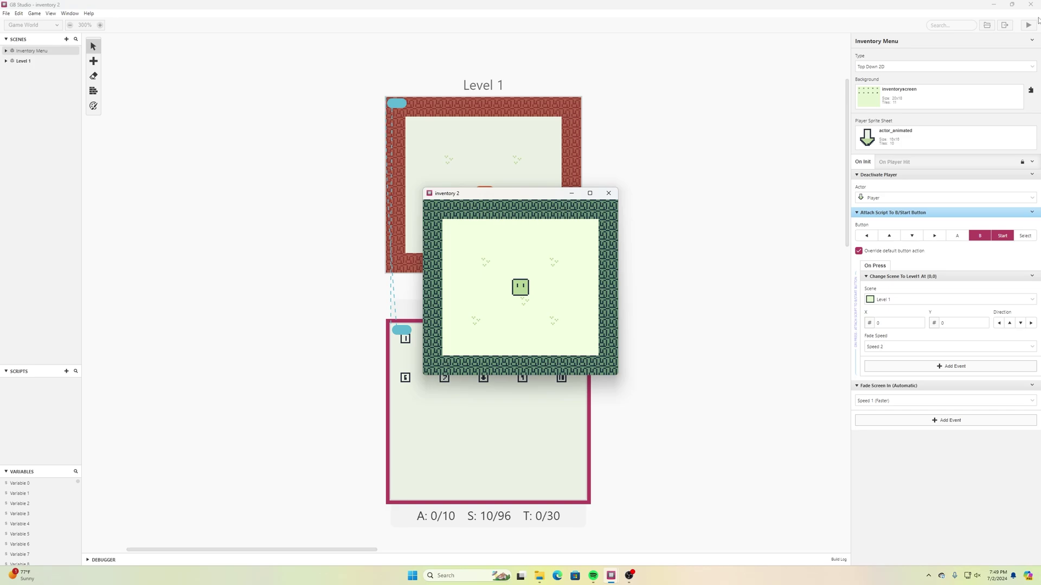
pyautogui.press('Right')
pyautogui.press('Left')
pyautogui.press('Up')
pyautogui.press('Right')
pyautogui.press('Right')
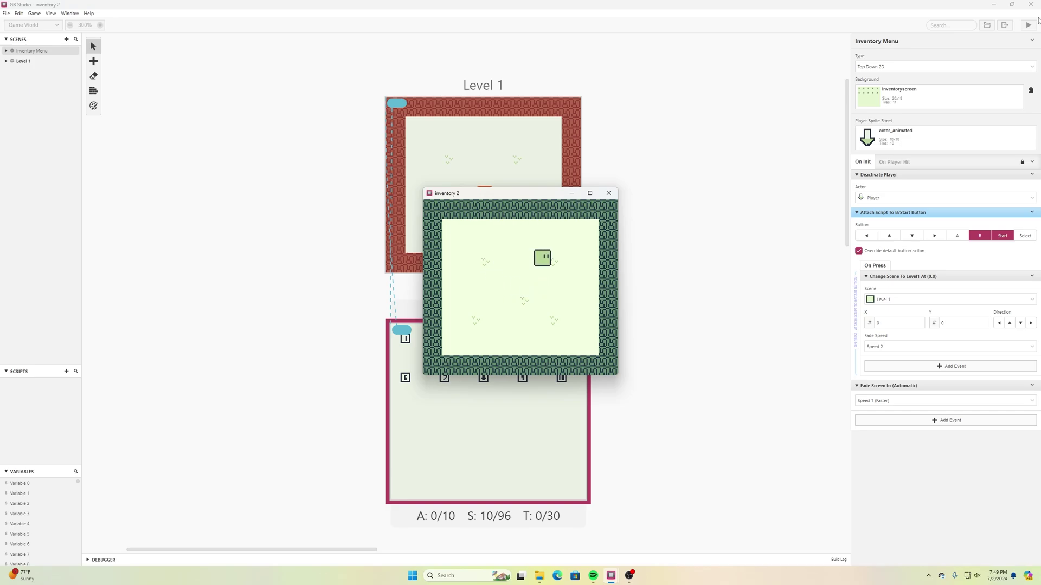
pyautogui.press('Down')
pyautogui.press('Left')
pyautogui.press('Right')
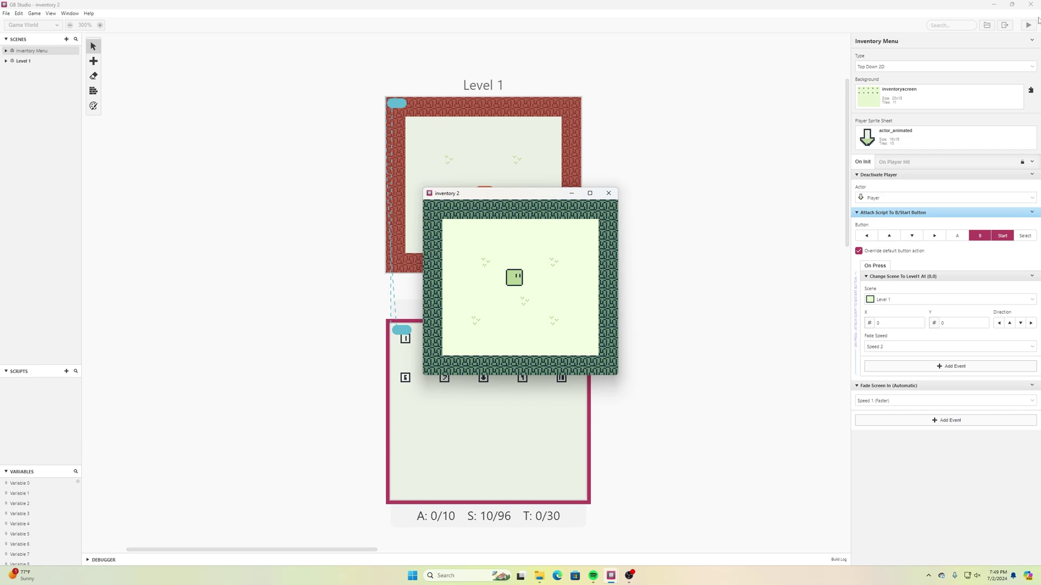
pyautogui.press('Return')
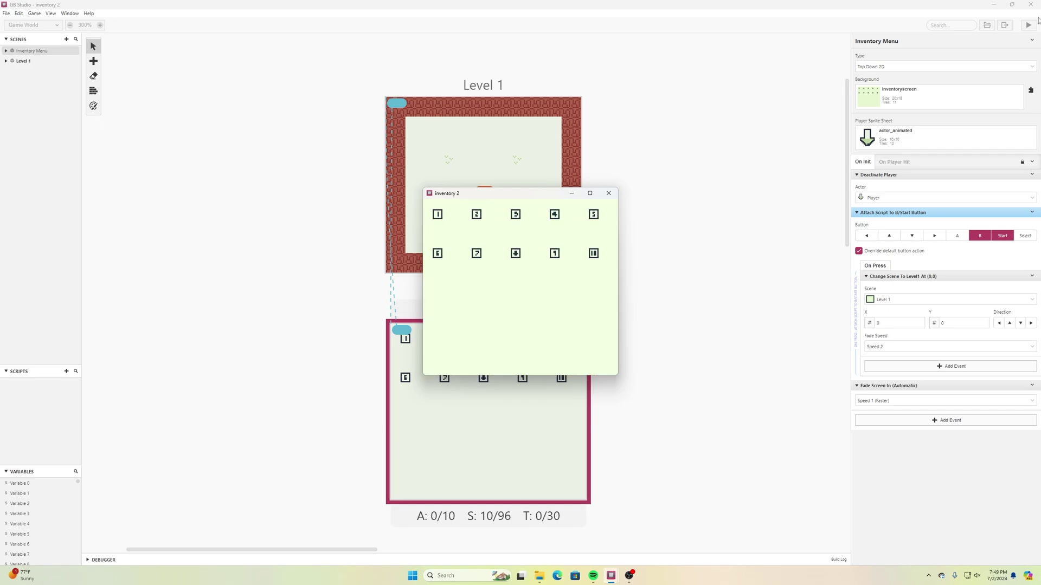
pyautogui.press('Return')
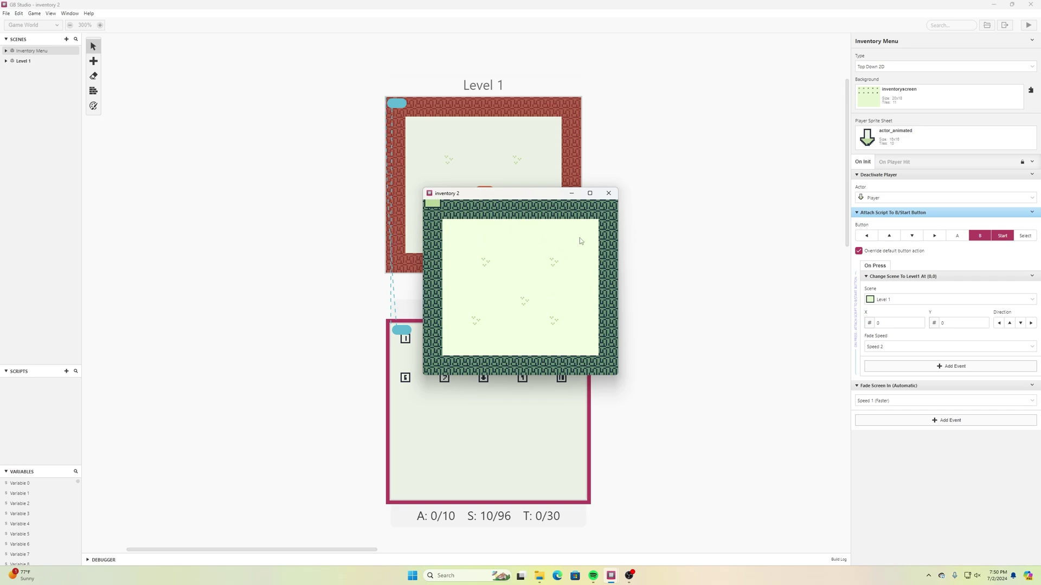
pyautogui.click(610, 194)
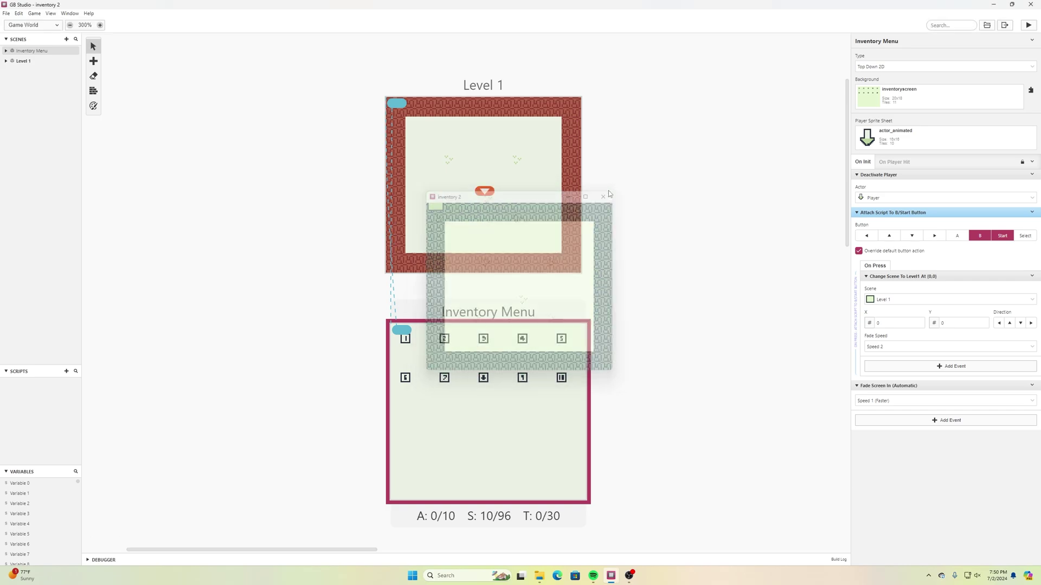
# Add a Store Actor Position In Variables event for the Player above the Change Scene event in Level 1's Start button script
pyautogui.click(724, 138)
pyautogui.click(506, 137)
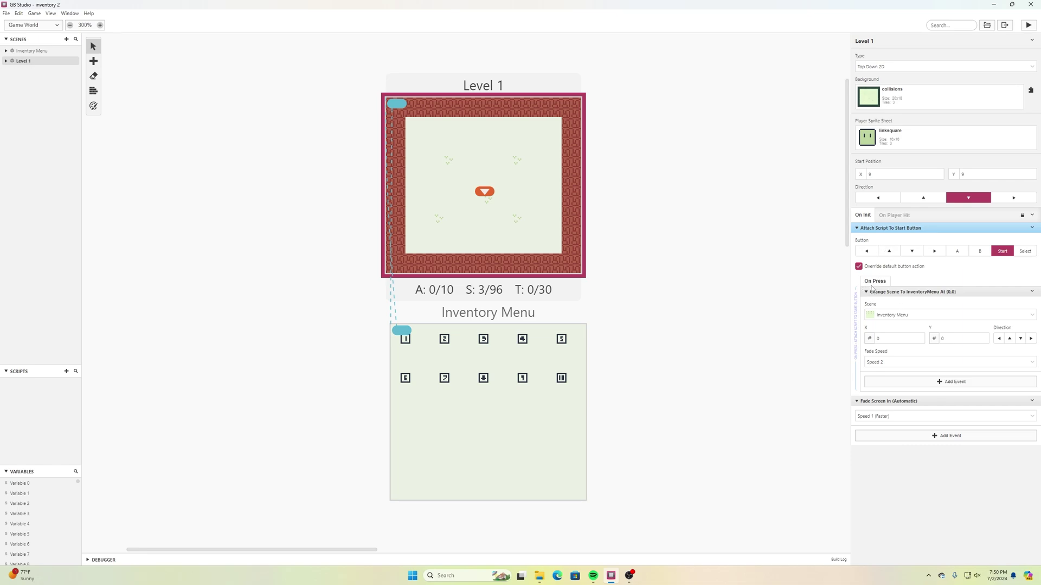
pyautogui.click(910, 384)
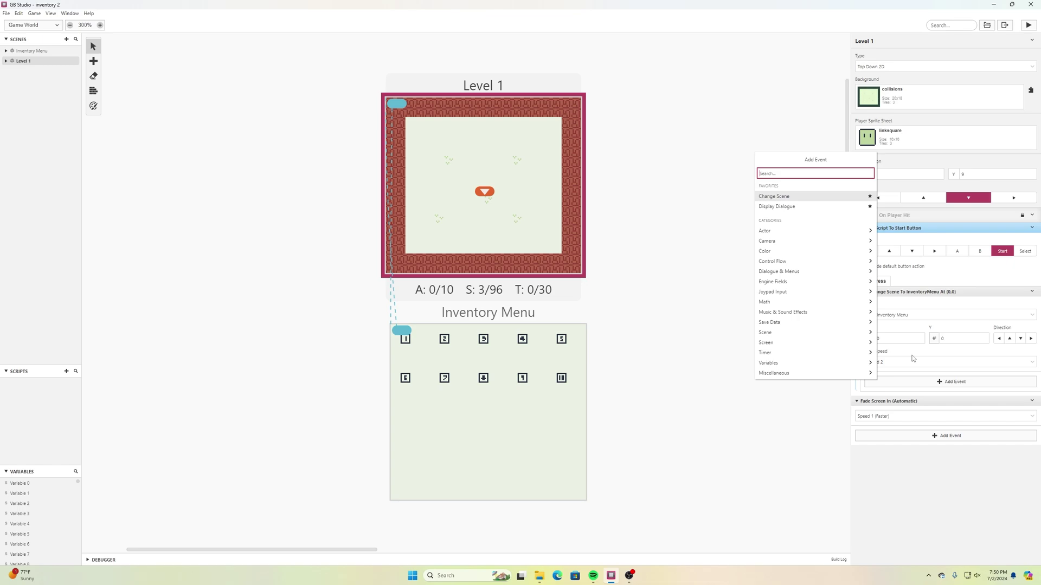
pyautogui.write('store pos')
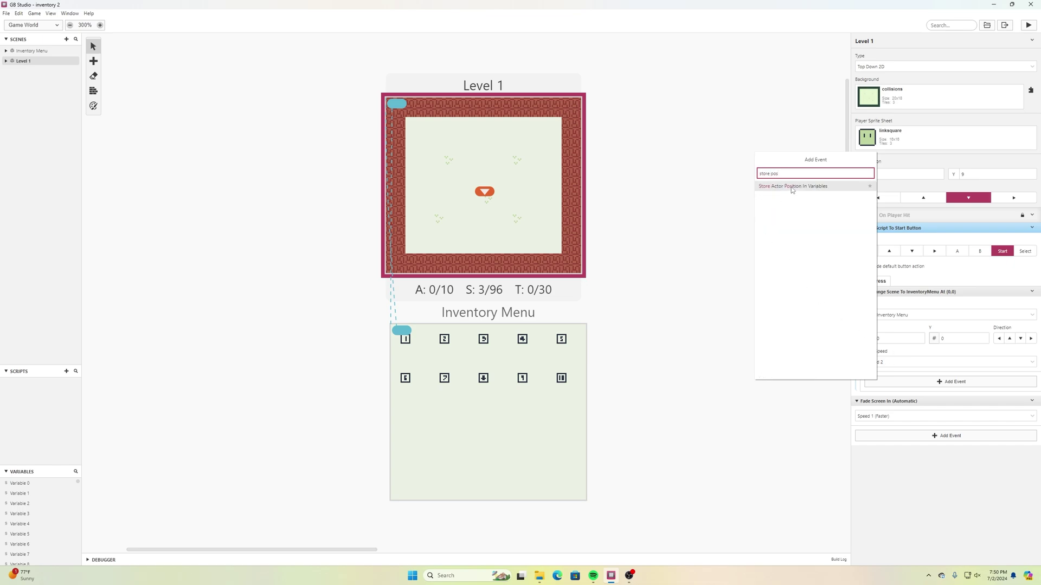
pyautogui.click(791, 186)
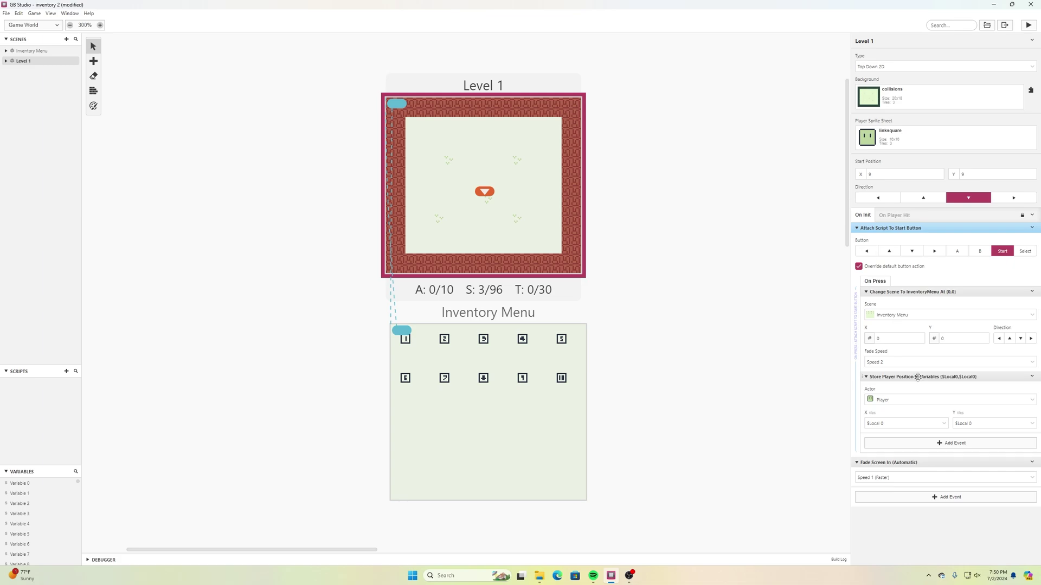
pyautogui.moveTo(917, 378); pyautogui.dragTo(924, 297)
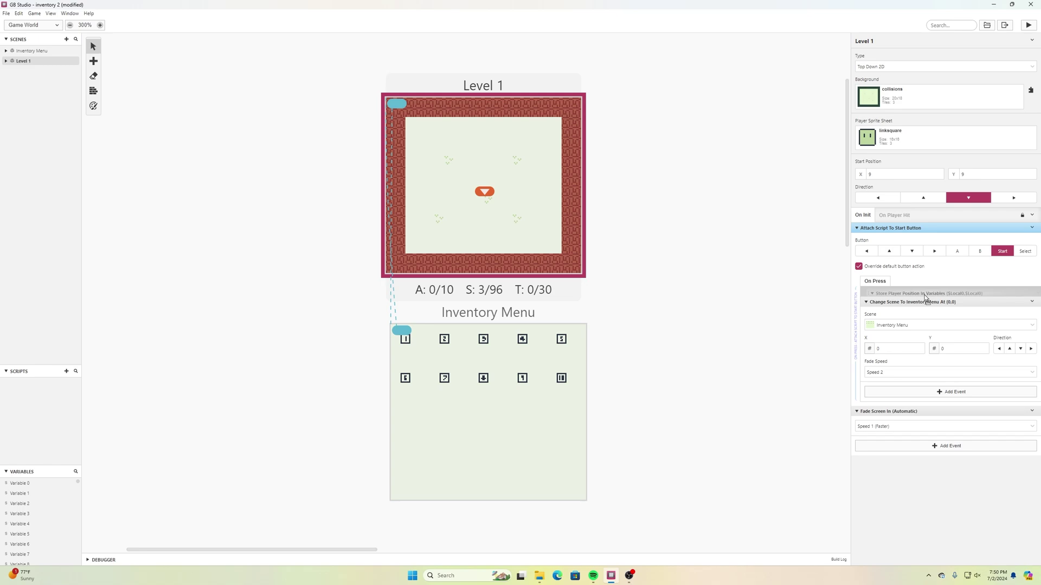
pyautogui.moveTo(925, 297); pyautogui.dragTo(925, 296)
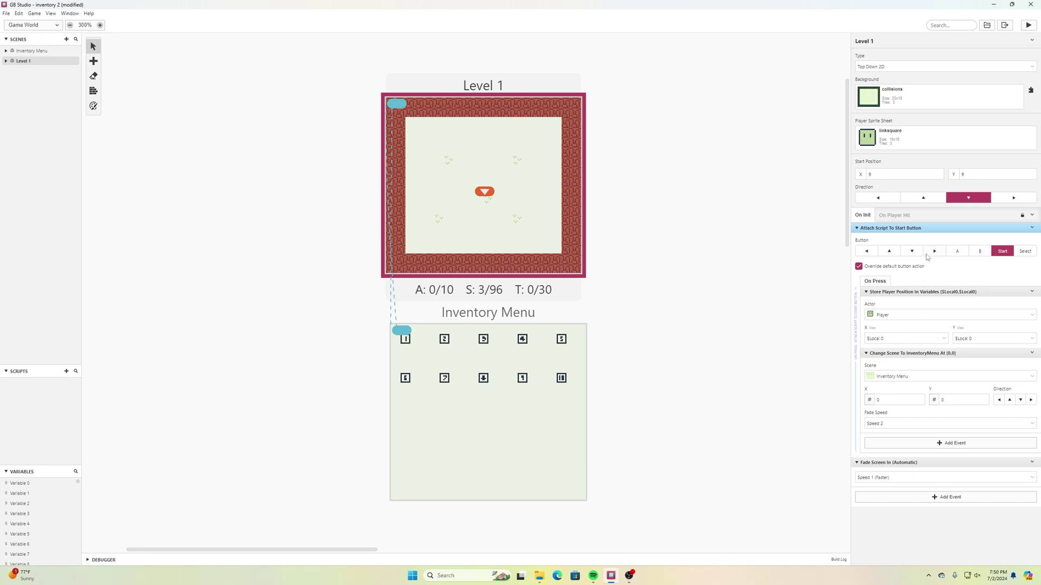
# Store the player's X position in Variable 0 and the Y position in Variable 1
pyautogui.click(944, 338)
pyautogui.scroll(-2, 899, 405)
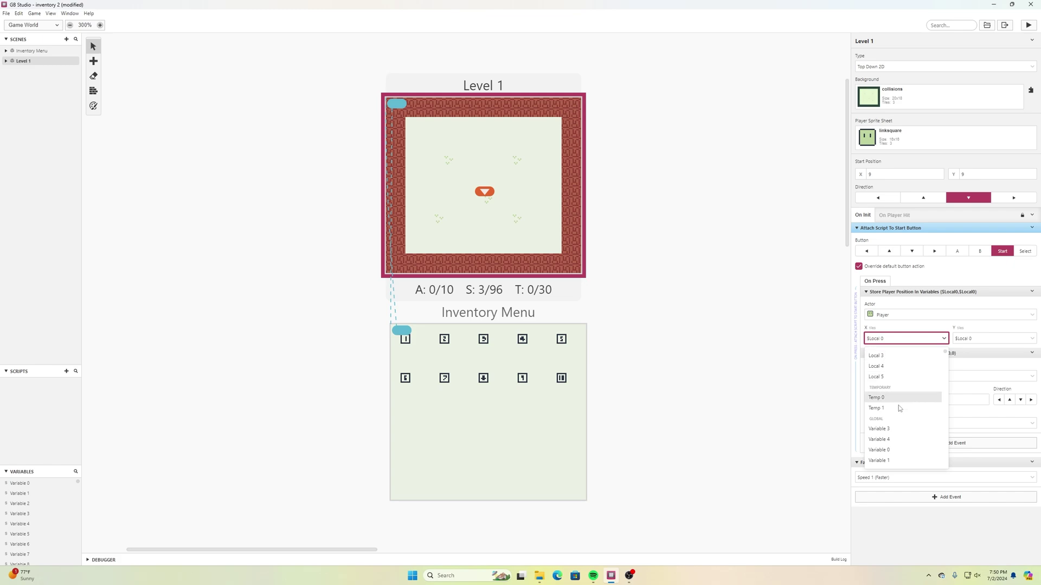
pyautogui.click(889, 431)
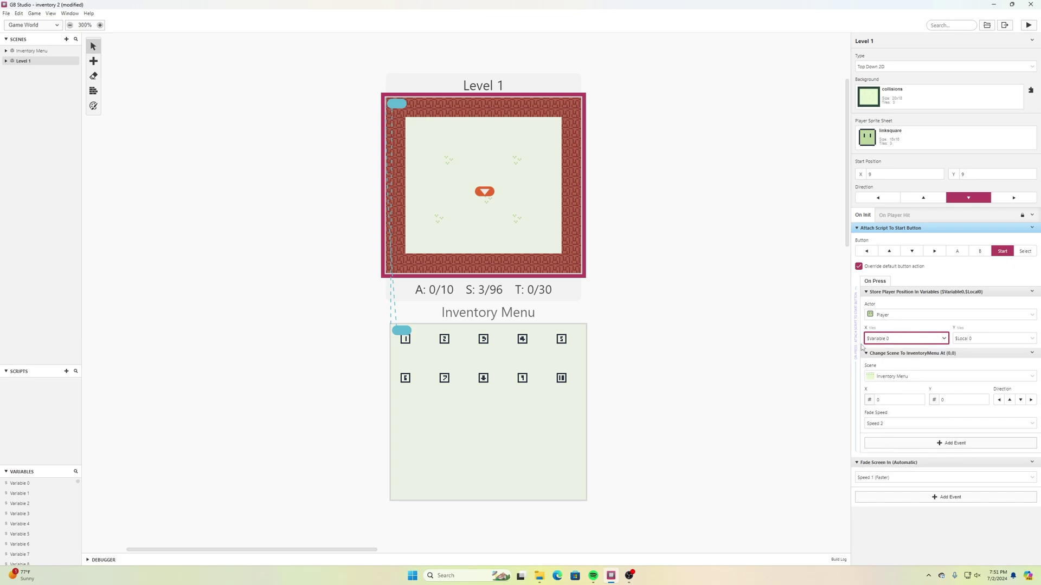
pyautogui.click(1032, 339)
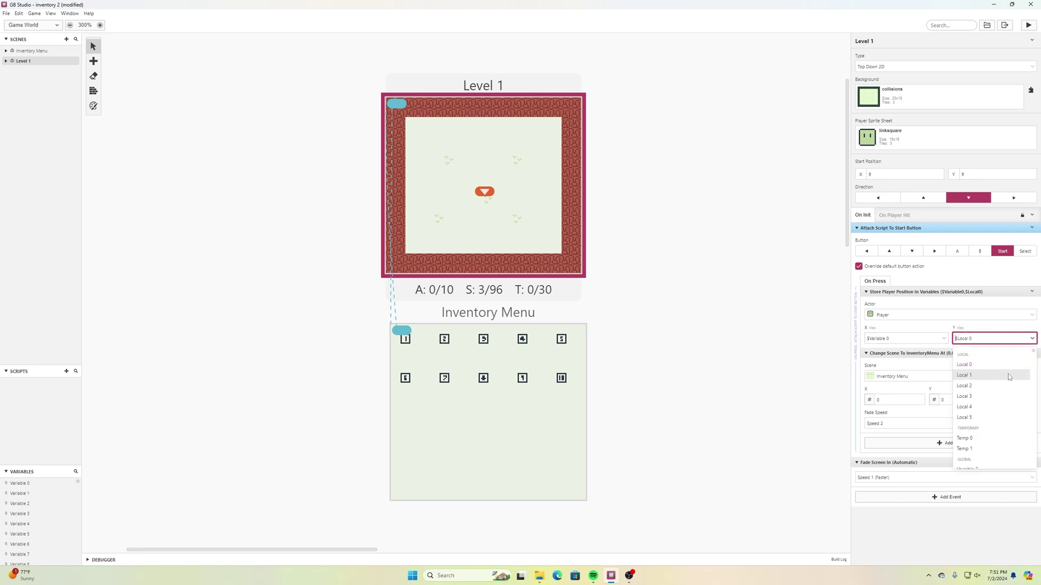
pyautogui.scroll(-3, 1007, 375)
pyautogui.click(979, 420)
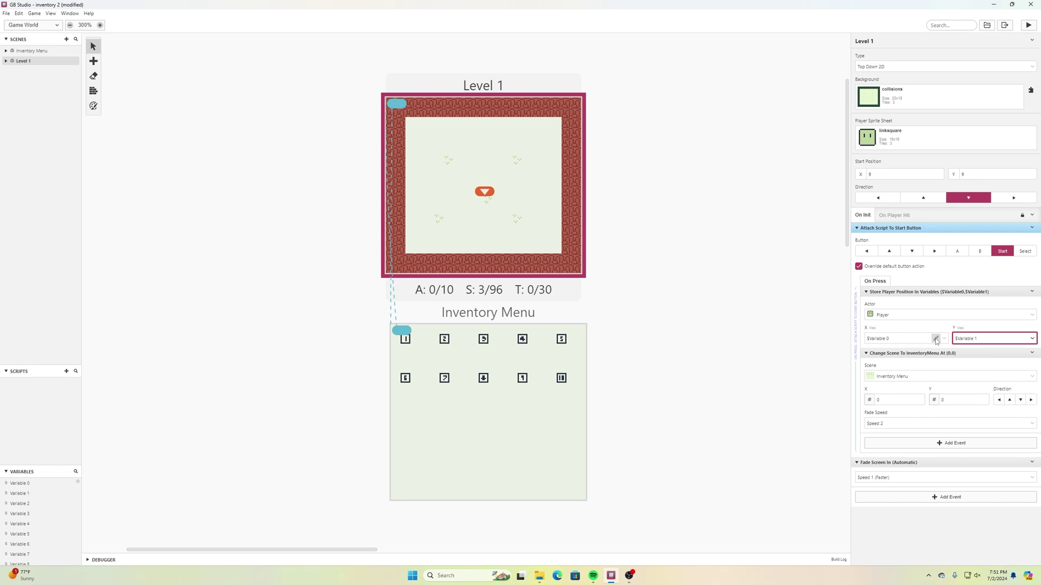
# Rename the X position variable playerx and the Y position variable playery, and save the project
pyautogui.click(935, 339)
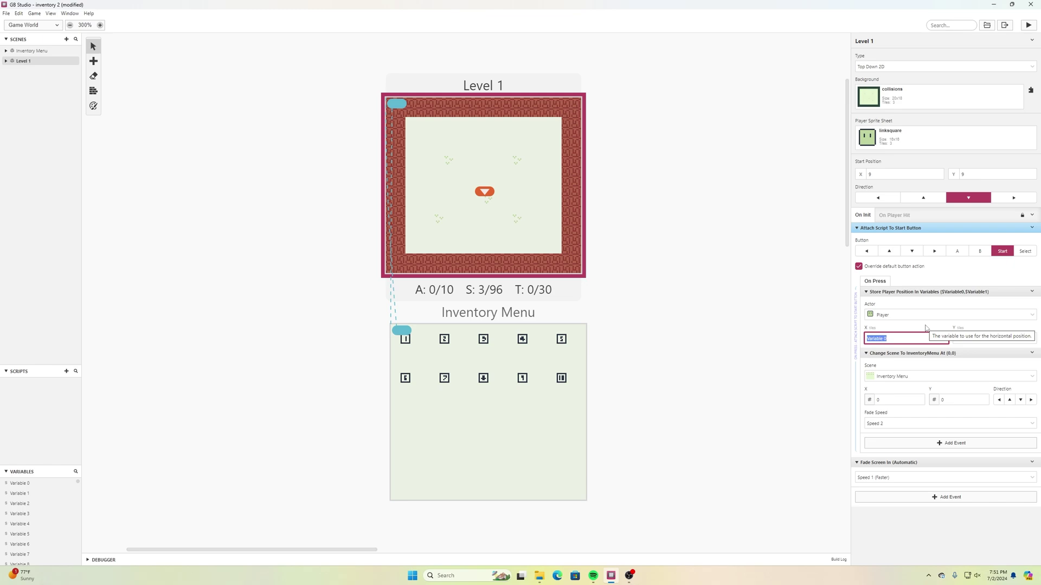
pyautogui.write('playerx')
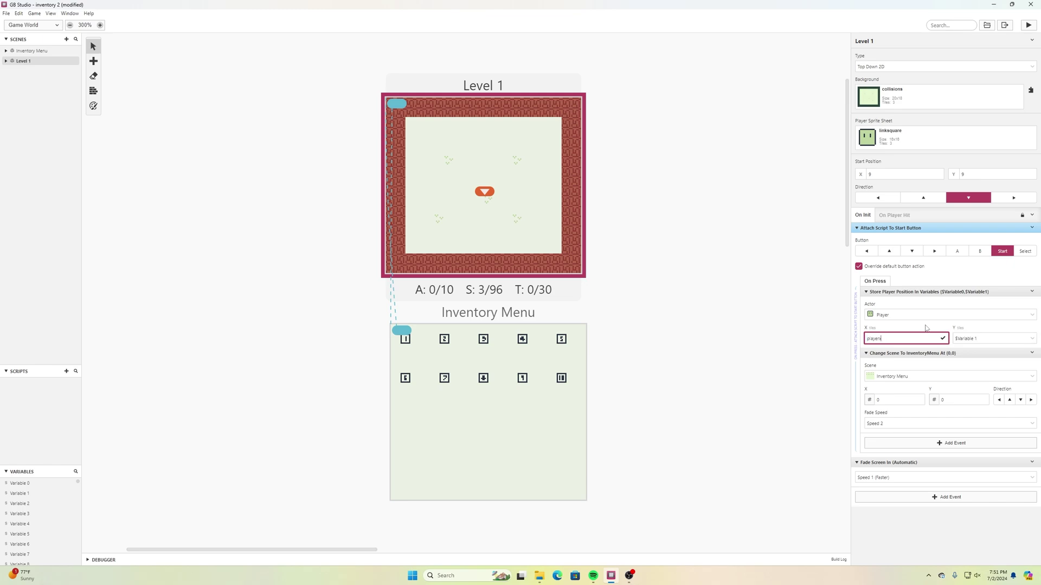
pyautogui.click(1024, 338)
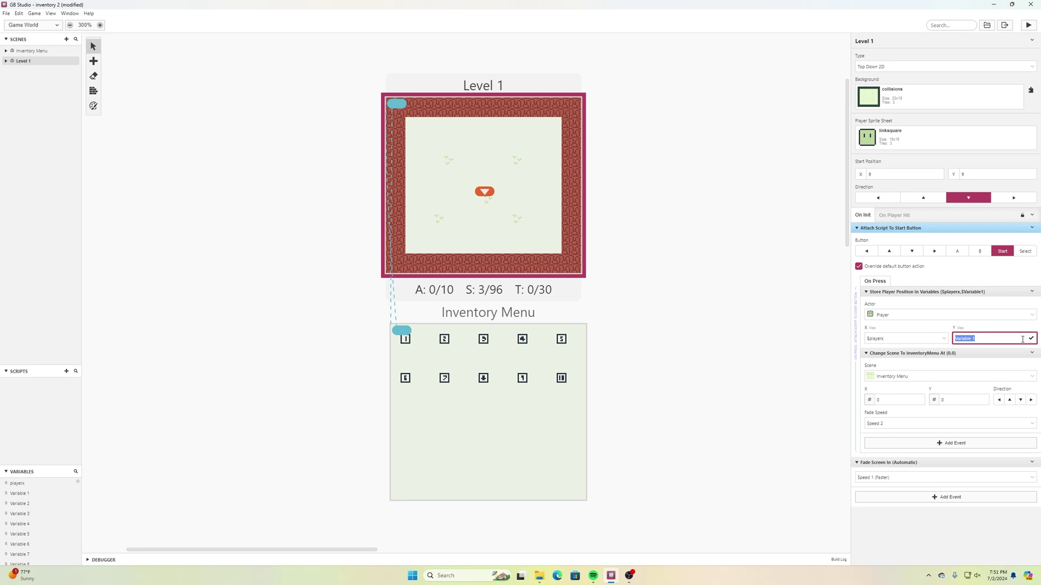
pyautogui.write('playery')
pyautogui.press('Return')
pyautogui.click(798, 345)
pyautogui.hotkey('ctrl', 's')
pyautogui.click(535, 201)
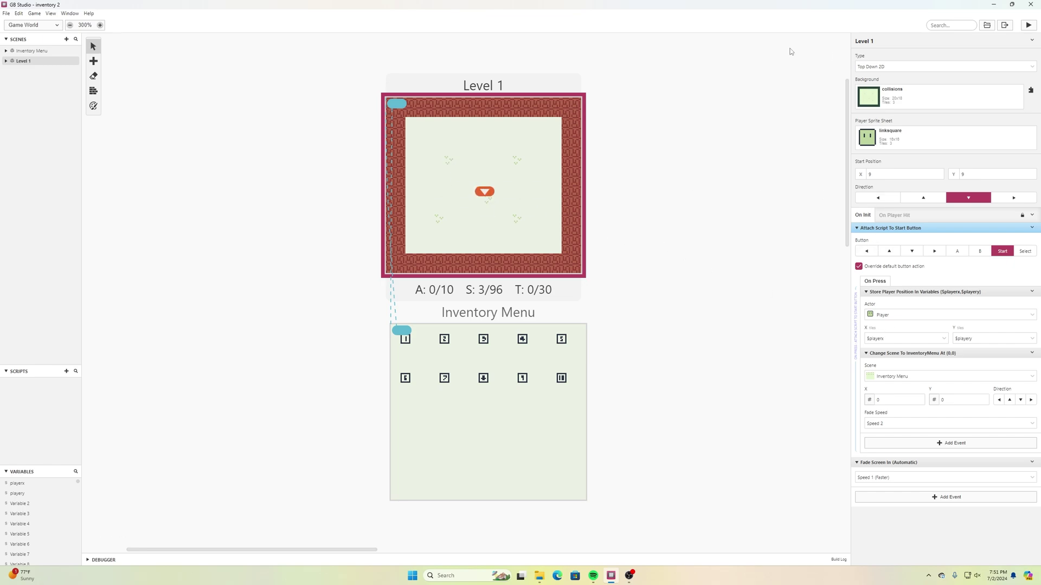
# Switch the X and Y values of the Inventory Menu's Change Scene To Level 1 event from numbers to variables
pyautogui.click(530, 410)
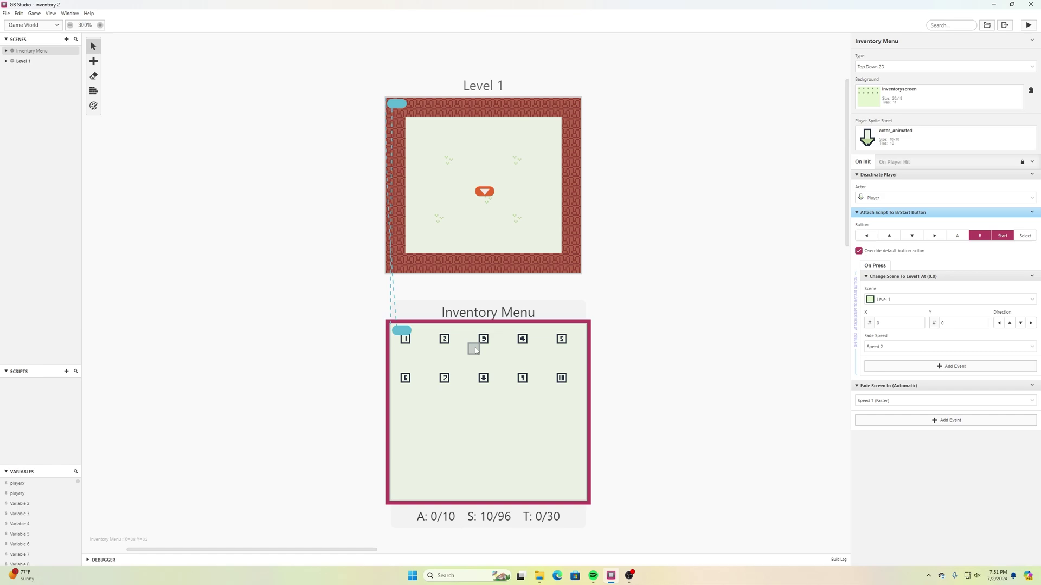
pyautogui.click(869, 323)
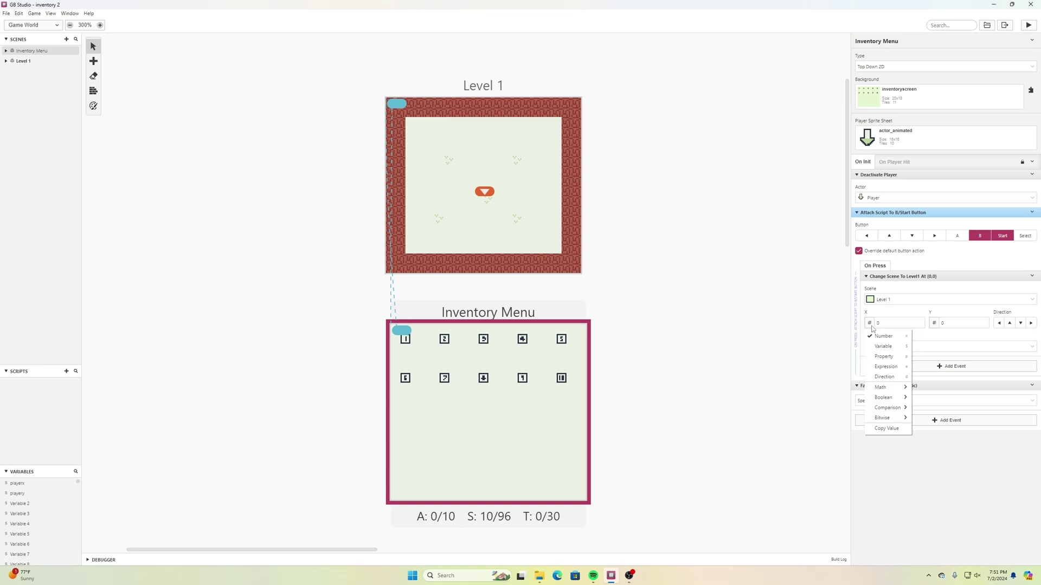
pyautogui.click(889, 347)
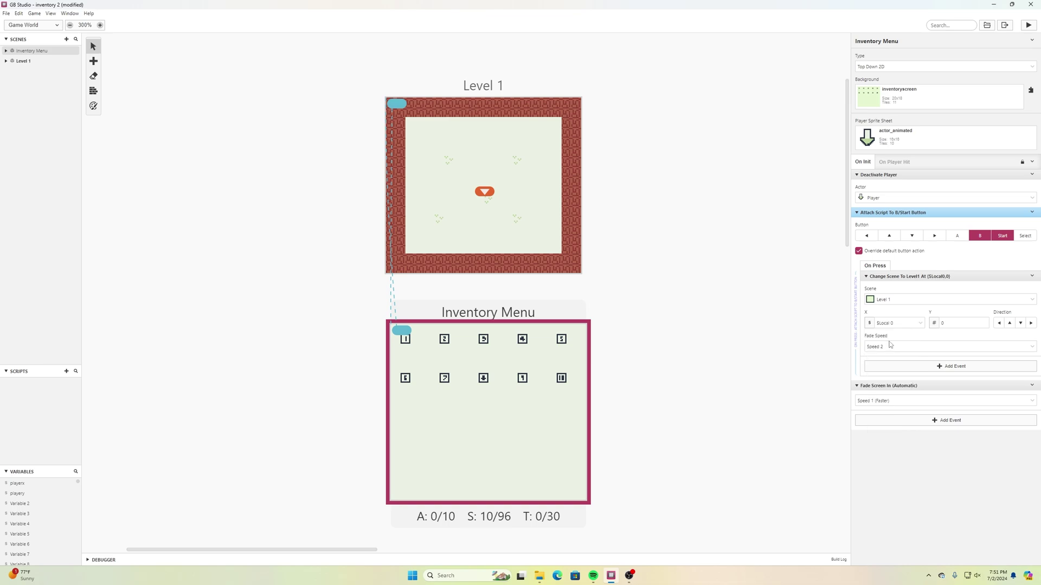
pyautogui.click(934, 323)
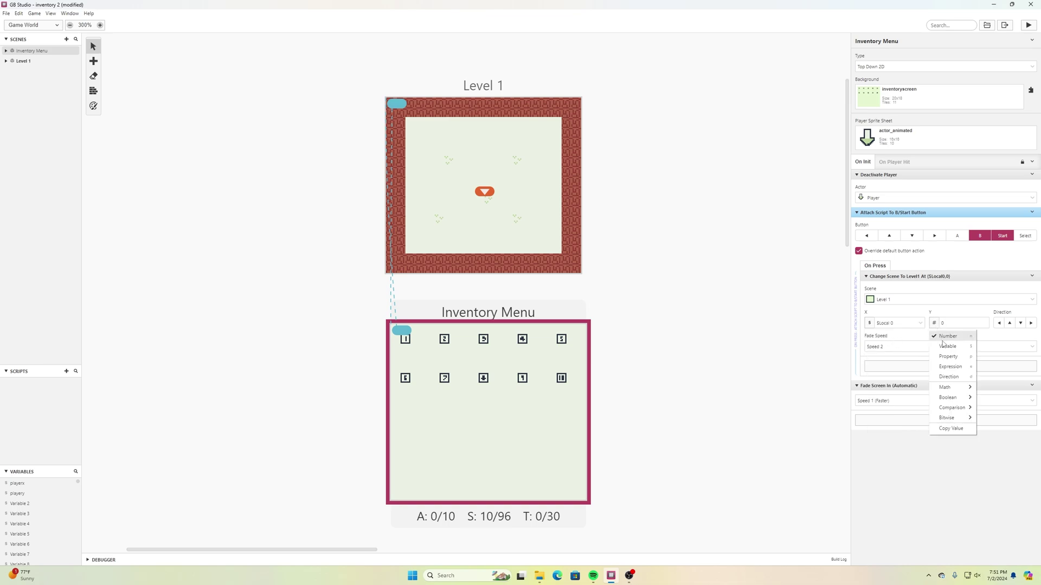
pyautogui.click(943, 345)
# Use playerx as the X and playery as the Y of the Change Scene To Level 1 event, and save the project
pyautogui.click(920, 324)
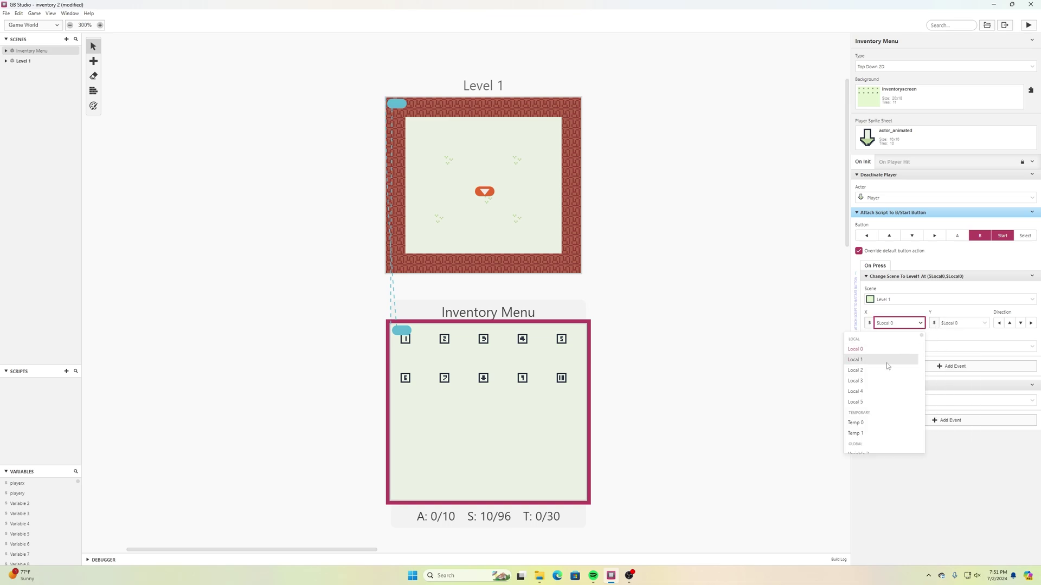
pyautogui.scroll(-3, 883, 379)
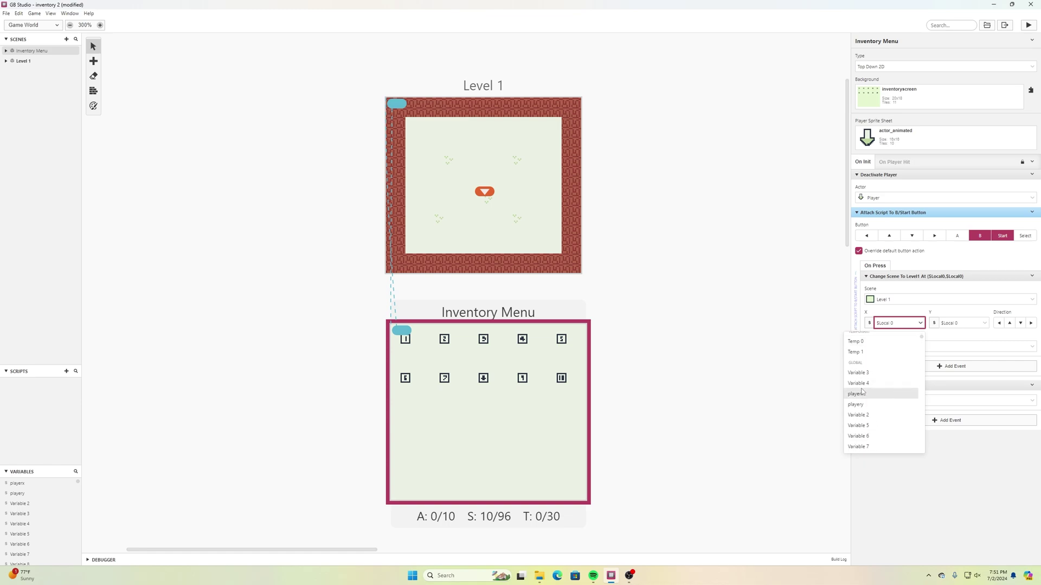
pyautogui.click(862, 393)
pyautogui.click(984, 323)
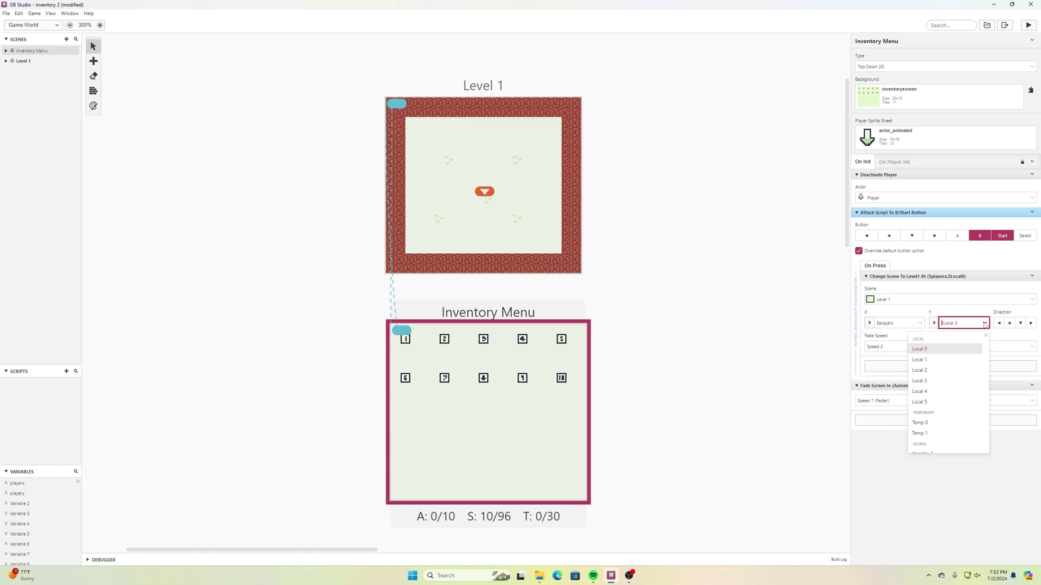
pyautogui.scroll(-1, 930, 450)
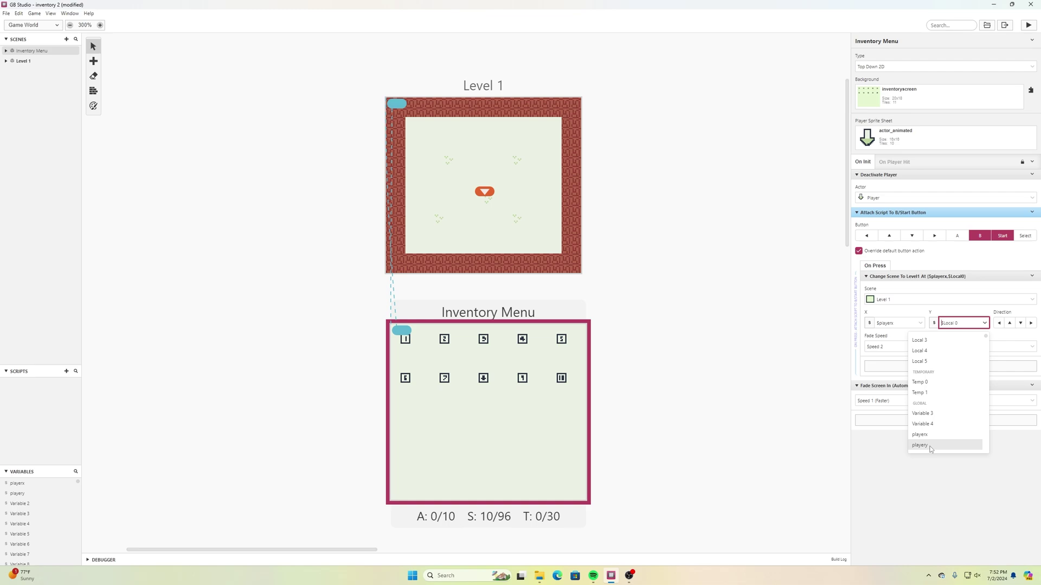
pyautogui.click(930, 446)
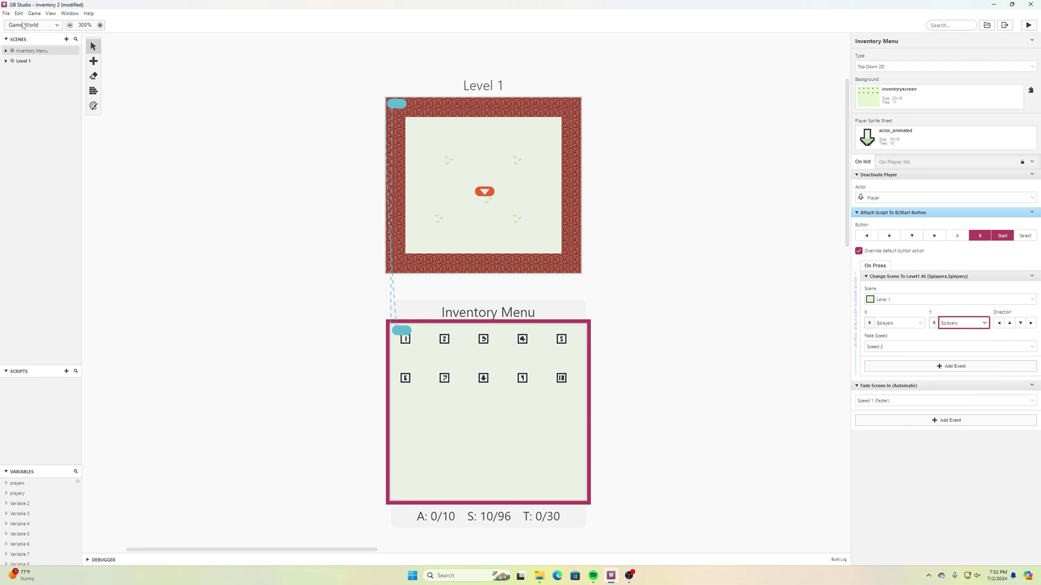
pyautogui.click(6, 14)
pyautogui.click(19, 54)
# Run the game, move the player to Level 1's upper-right area, and test opening and closing the inventory there
pyautogui.click(1028, 25)
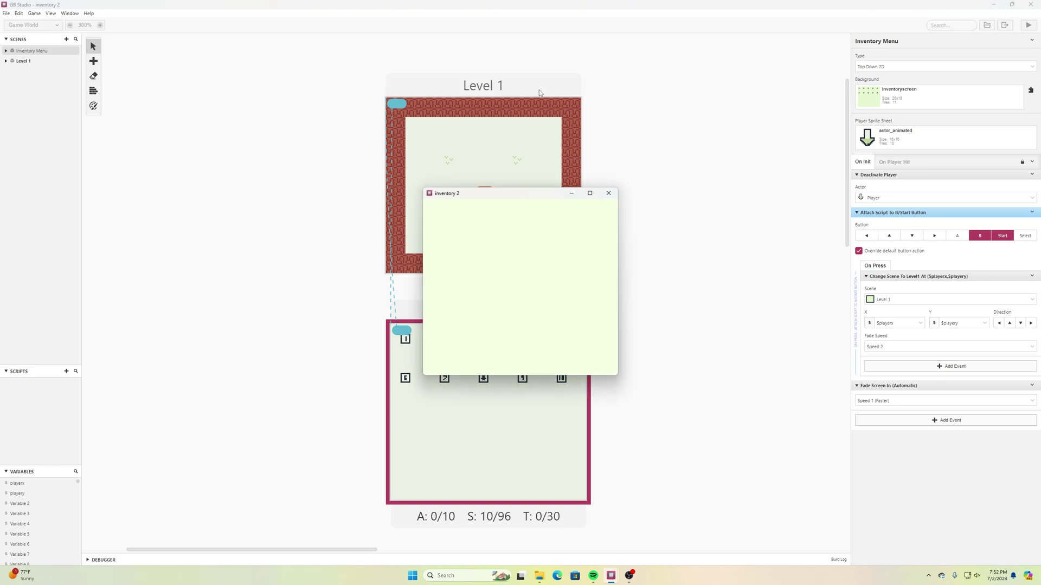
pyautogui.press('Up')
pyautogui.press('Right')
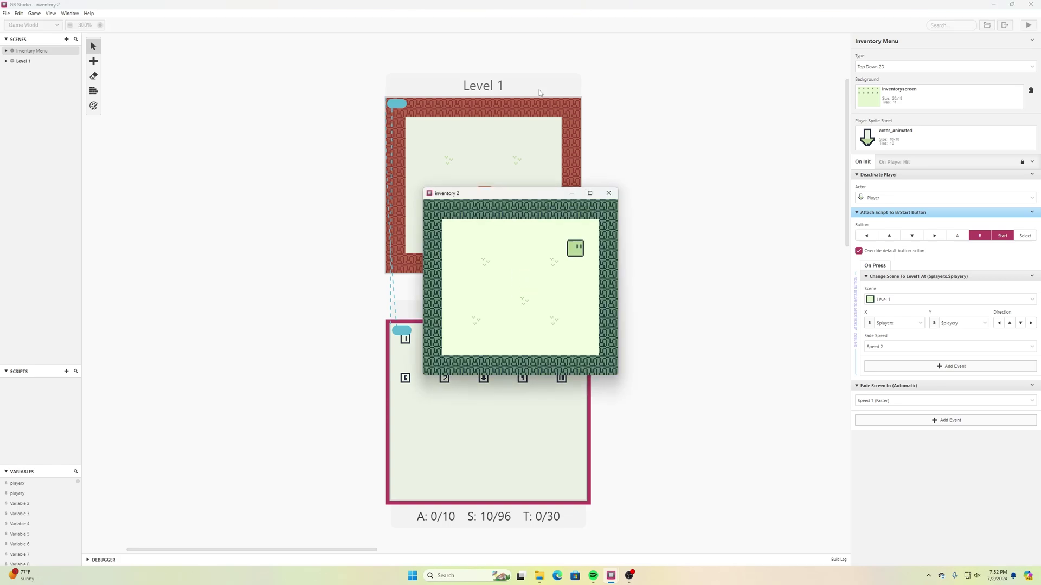
pyautogui.press('Return')
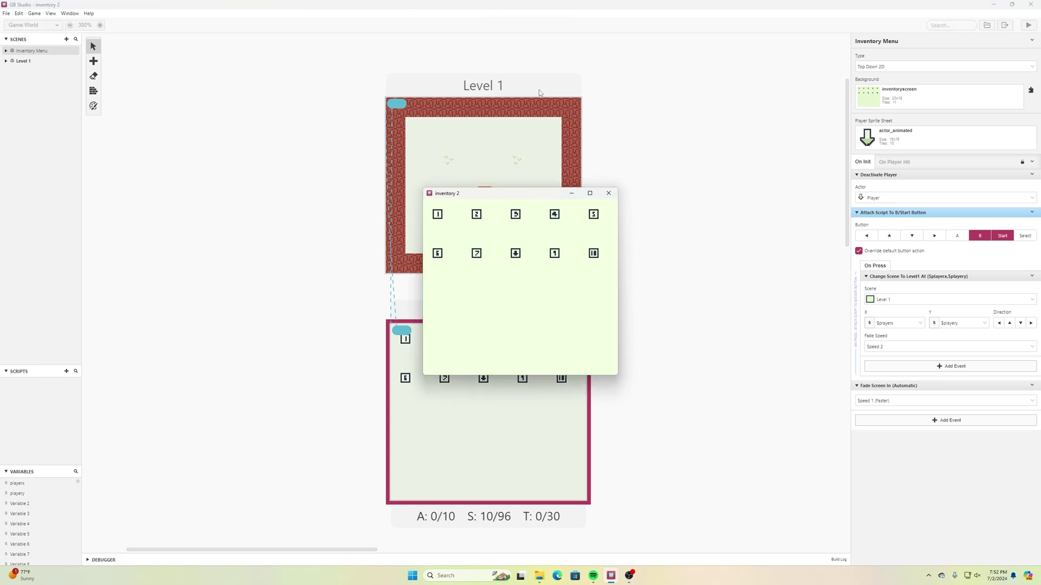
pyautogui.press('Return')
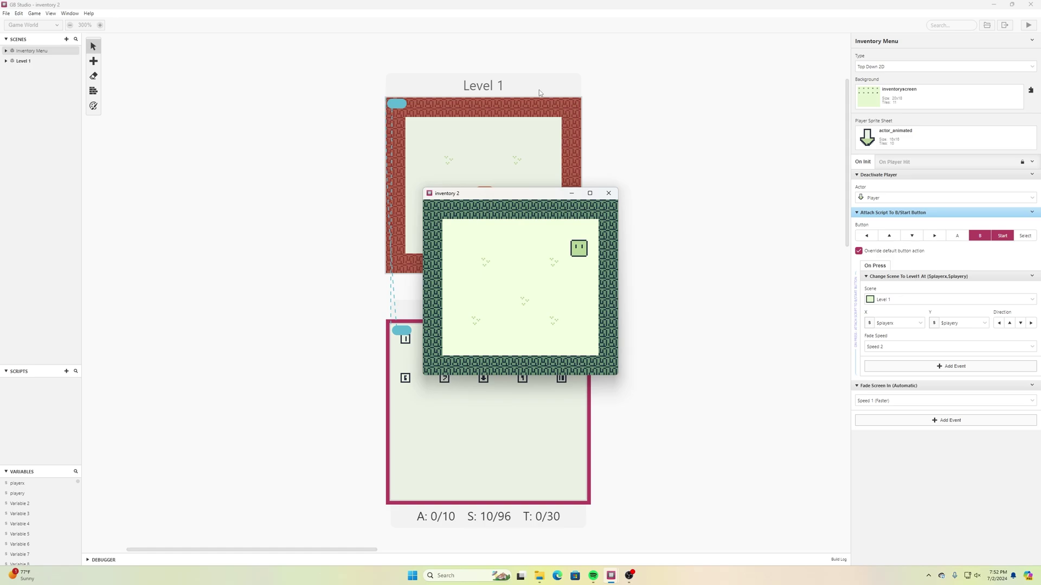
# Test the inventory toggle again from Level 1's lower-left area and close the running game
pyautogui.press('Left')
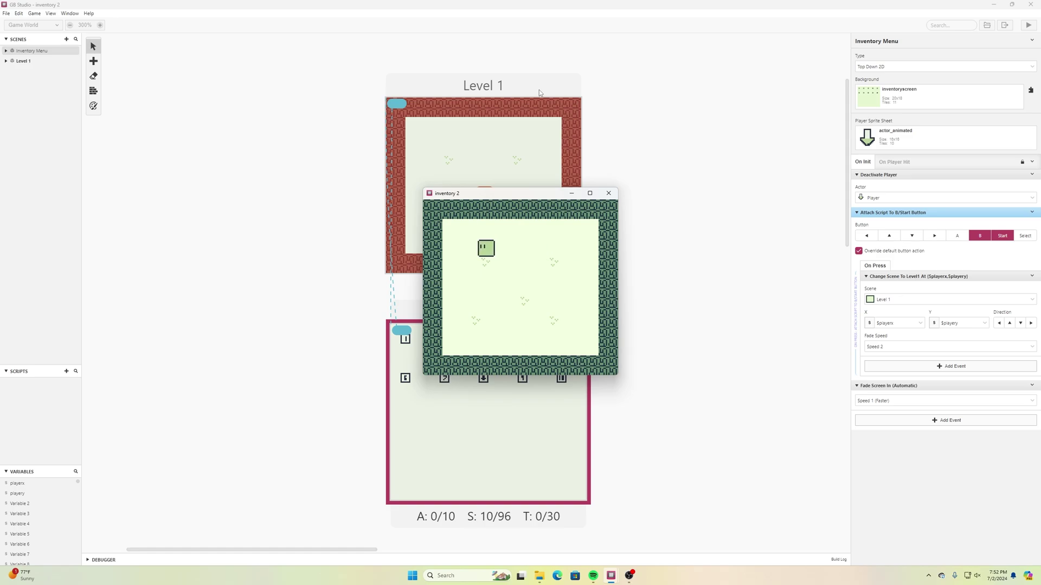
pyautogui.press('Down')
pyautogui.press('Return')
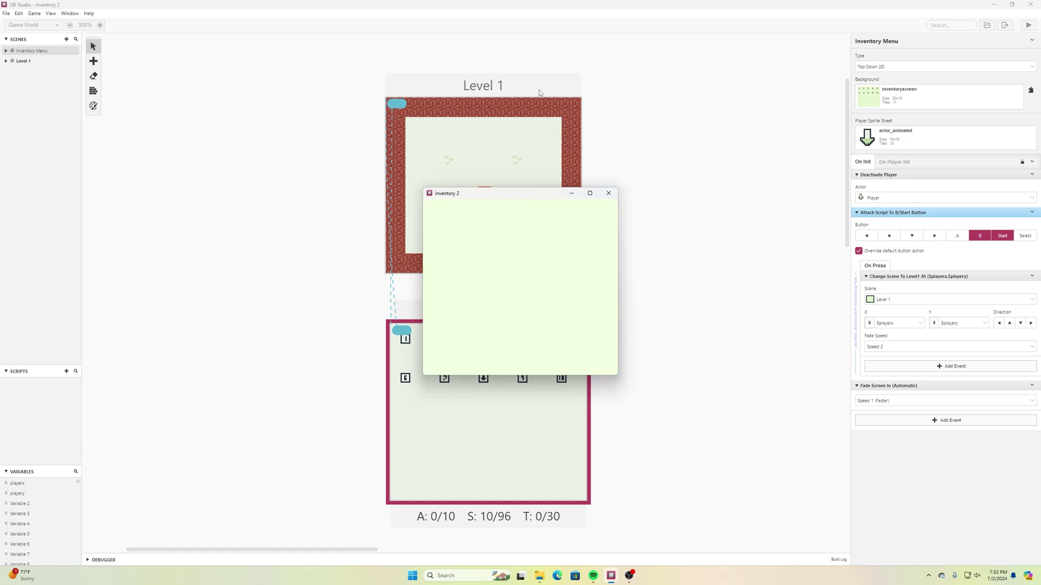
pyautogui.press('Return')
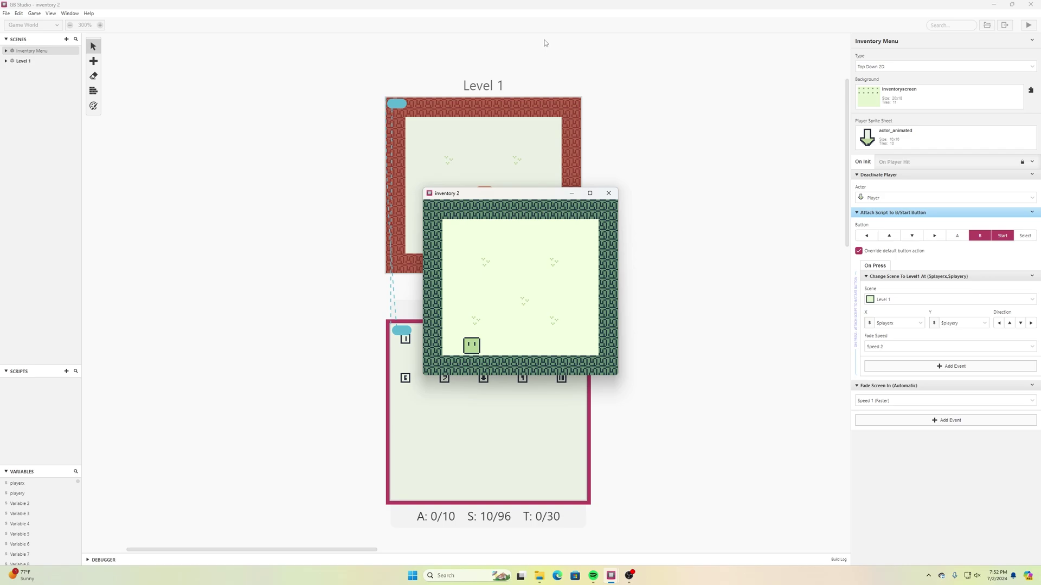
pyautogui.click(609, 193)
pyautogui.click(6, 14)
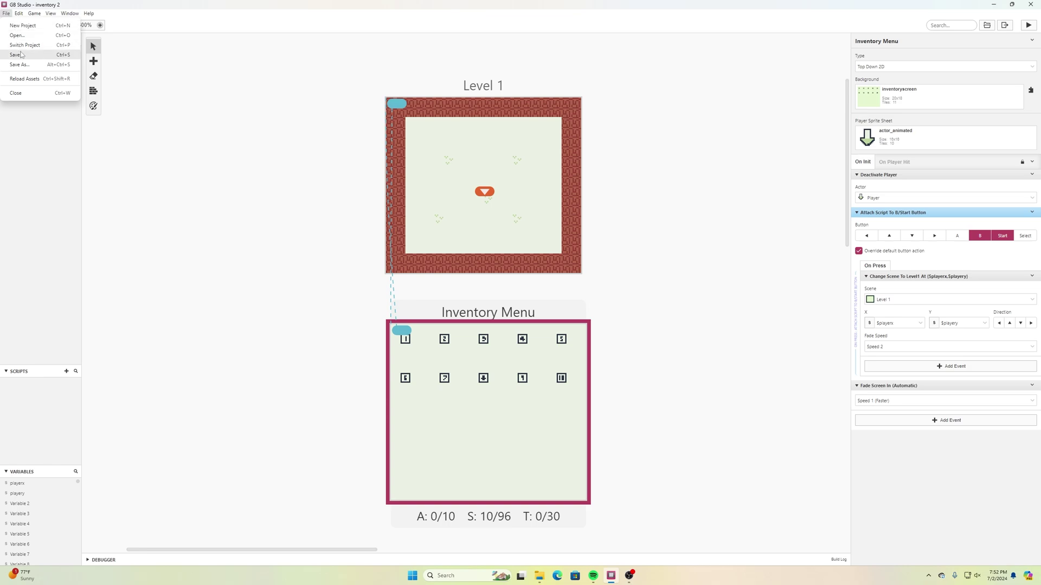
pyautogui.click(6, 14)
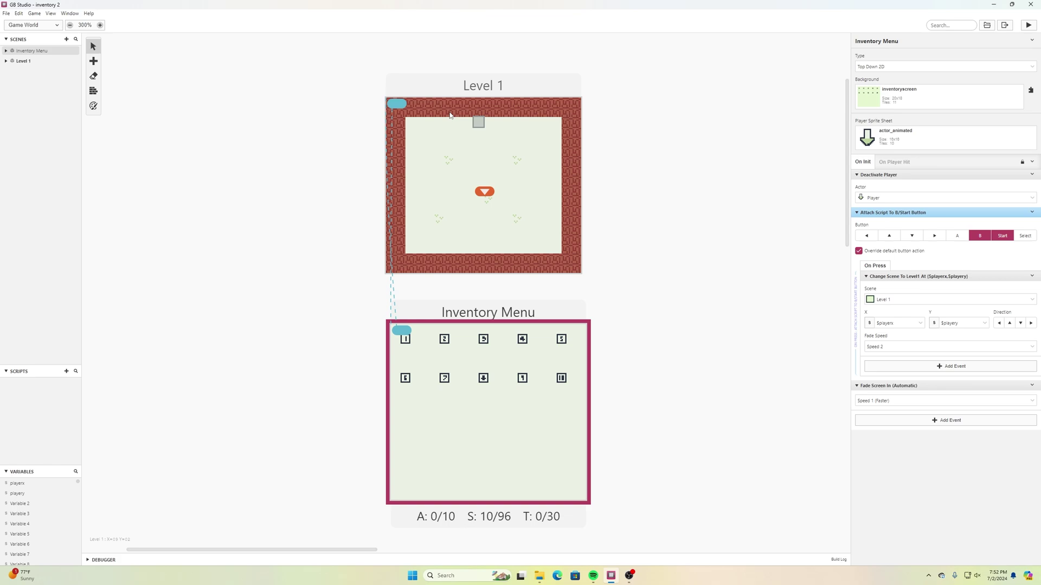
# Add an actor to Level 1 at X 4, Y 4 and give it the heart sprite sheet
pyautogui.click(93, 61)
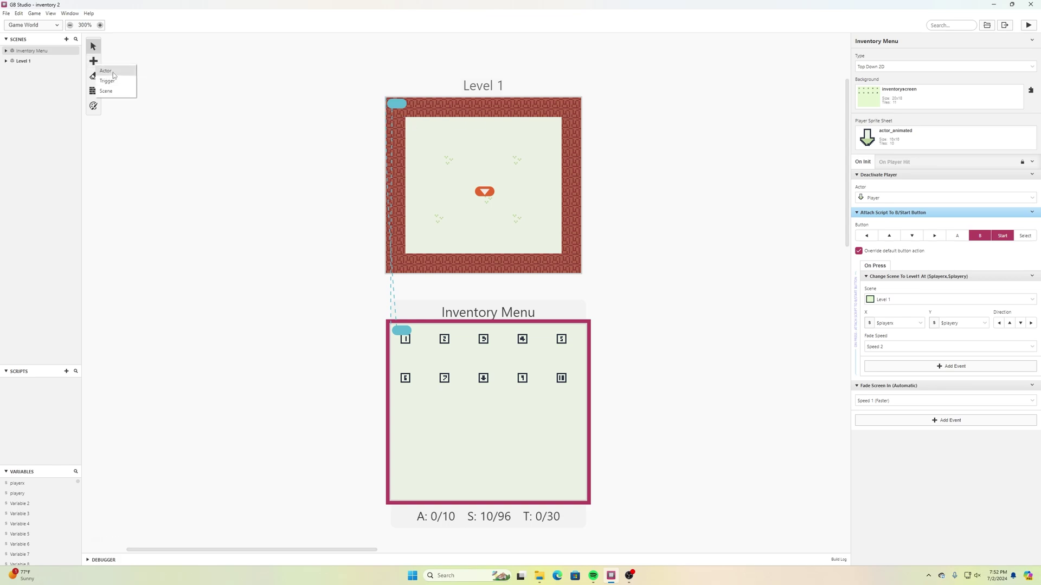
pyautogui.click(109, 81)
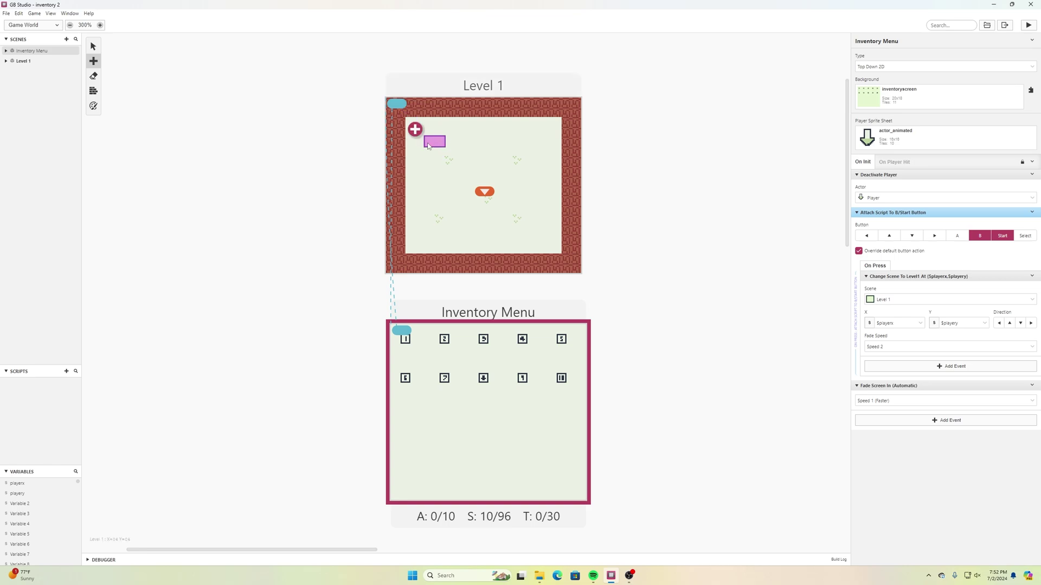
pyautogui.click(428, 145)
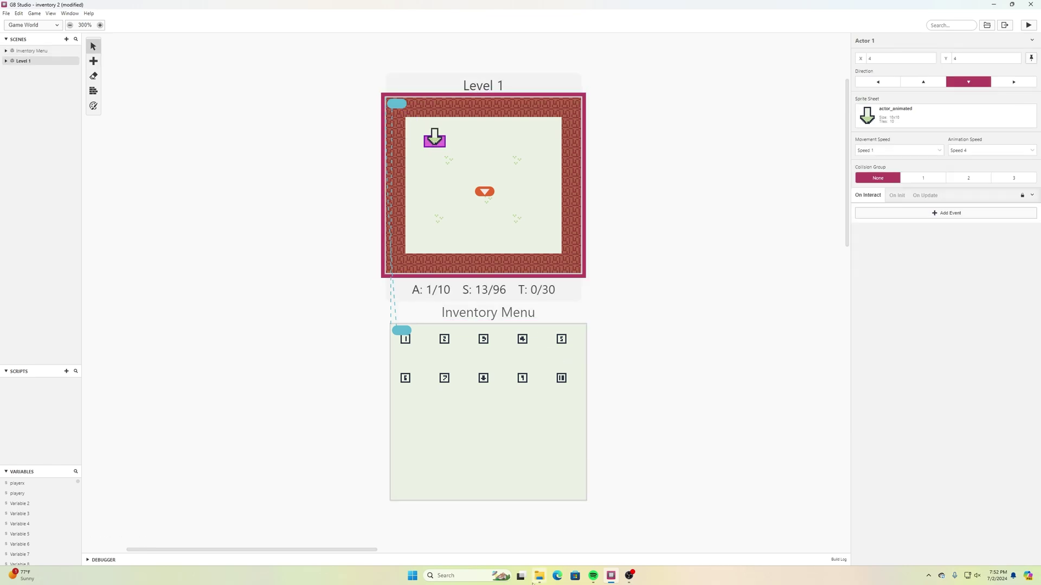
pyautogui.click(539, 576)
pyautogui.click(416, 199)
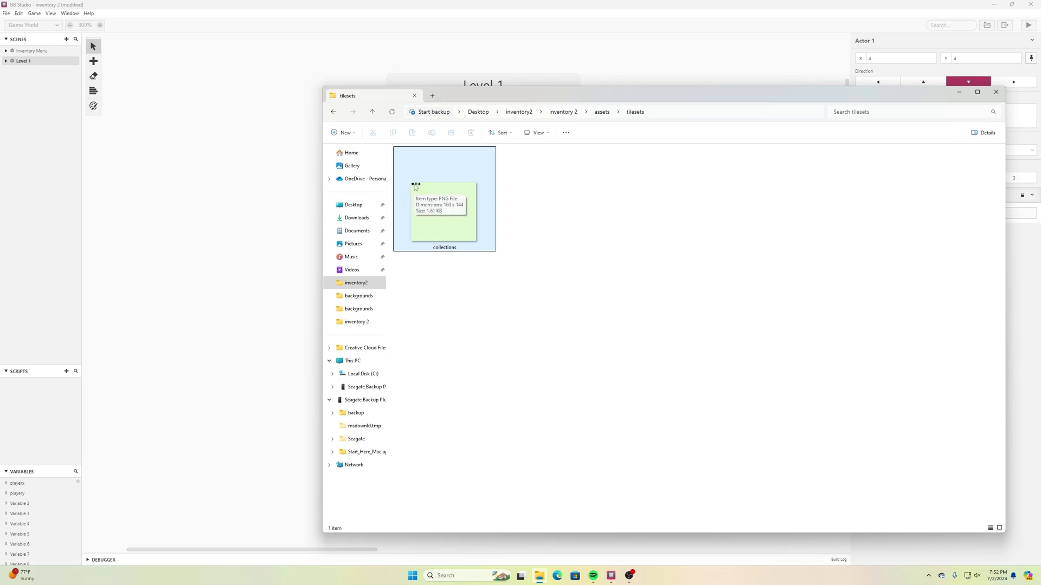
pyautogui.hotkey('alt', 'Tab')
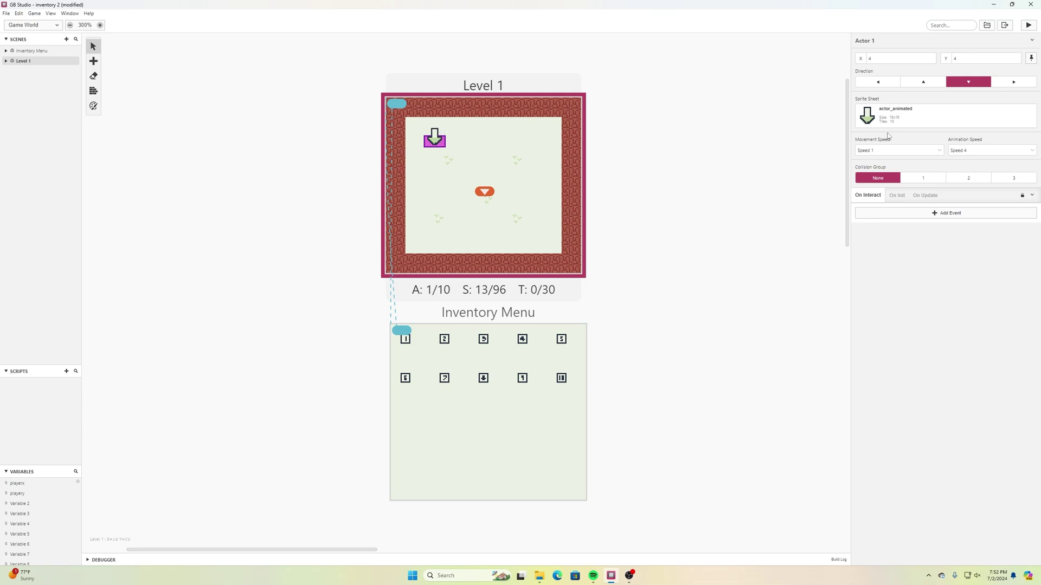
pyautogui.click(941, 117)
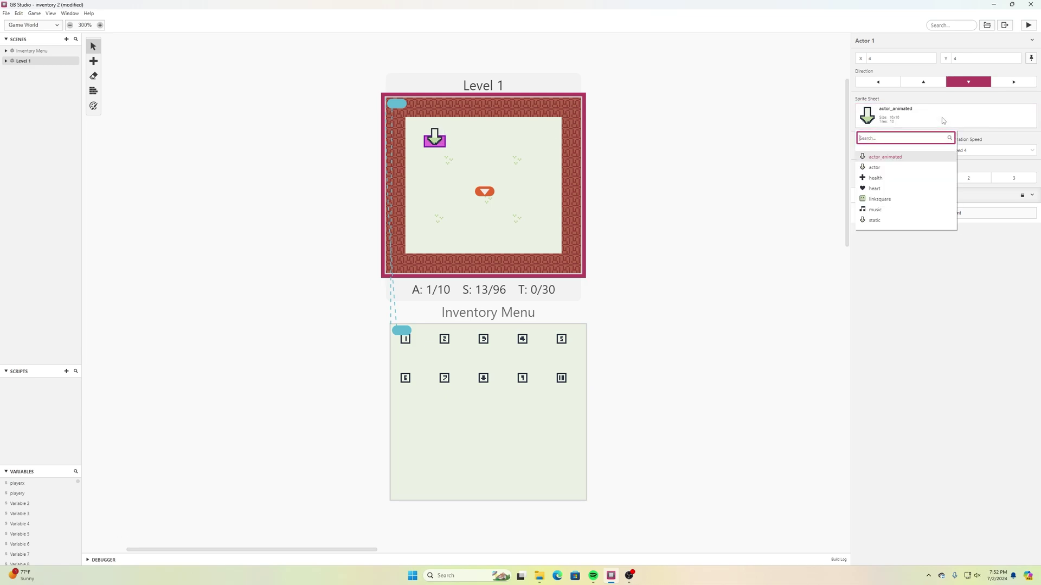
pyautogui.click(885, 189)
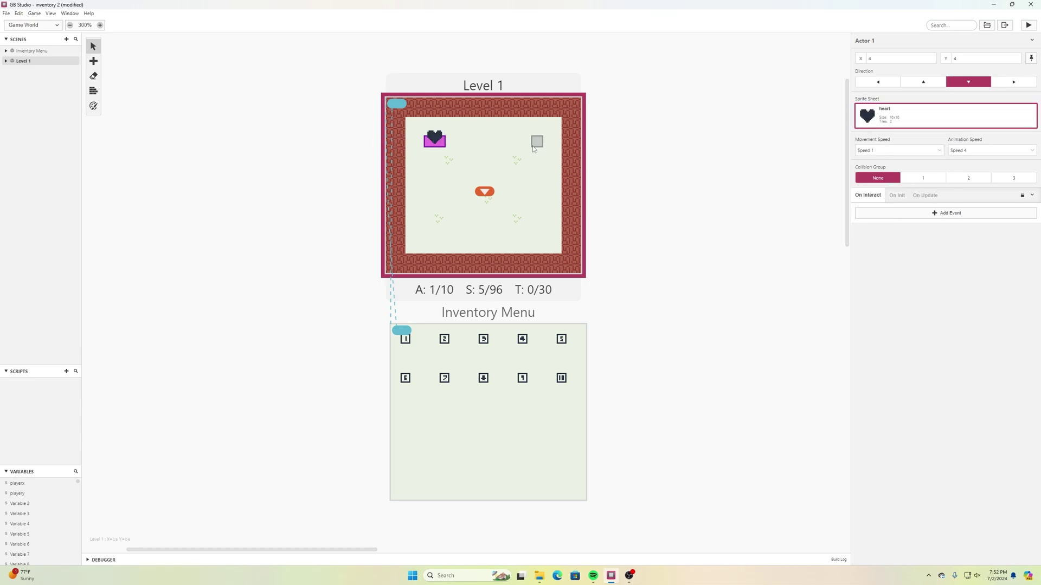
# Add a second actor to Level 1 at X 14, Y 4 and give it the music sprite sheet
pyautogui.click(93, 62)
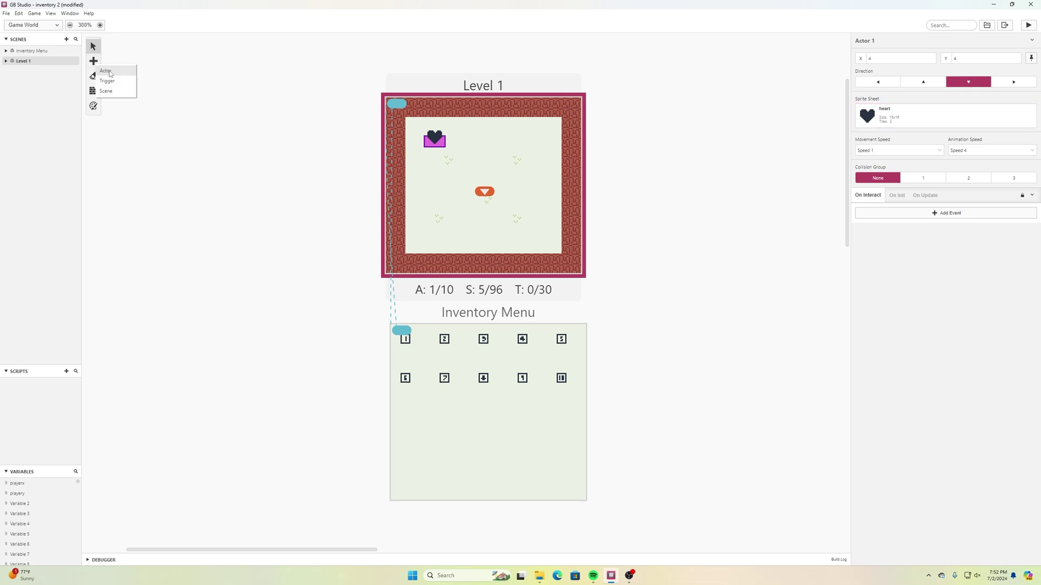
pyautogui.click(106, 71)
pyautogui.click(529, 142)
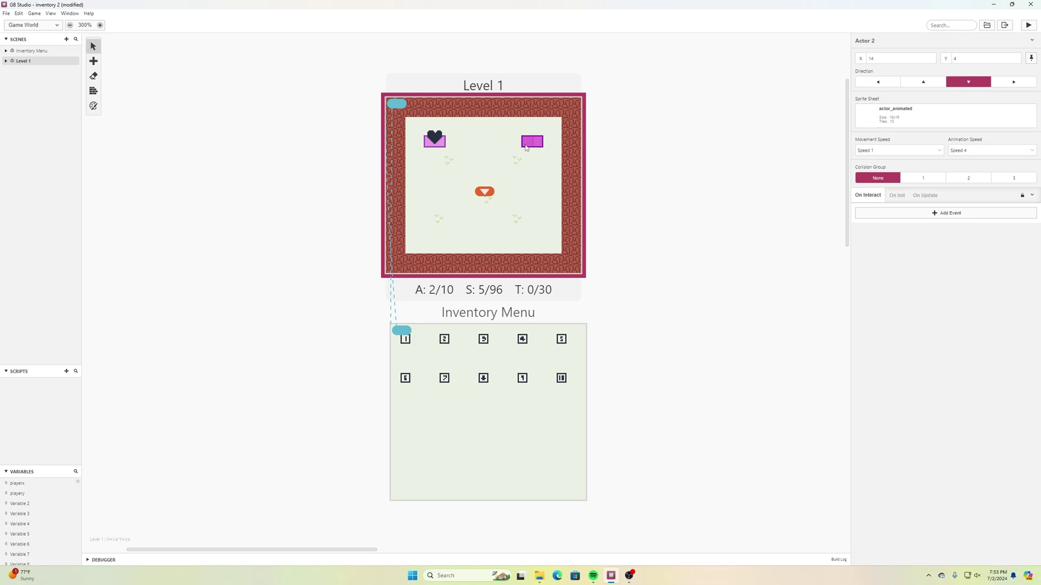
pyautogui.click(539, 576)
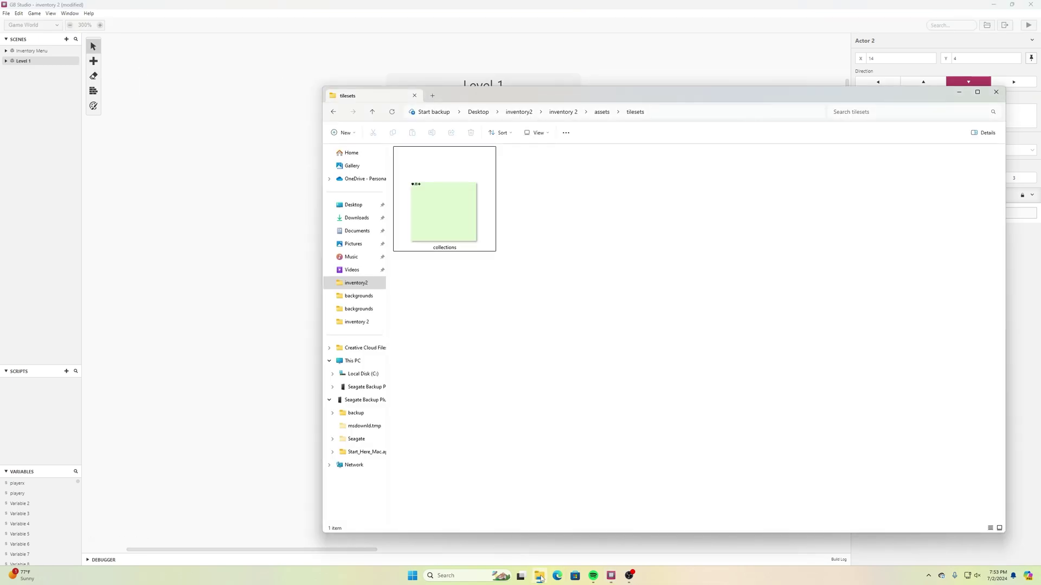
pyautogui.click(540, 576)
pyautogui.click(995, 122)
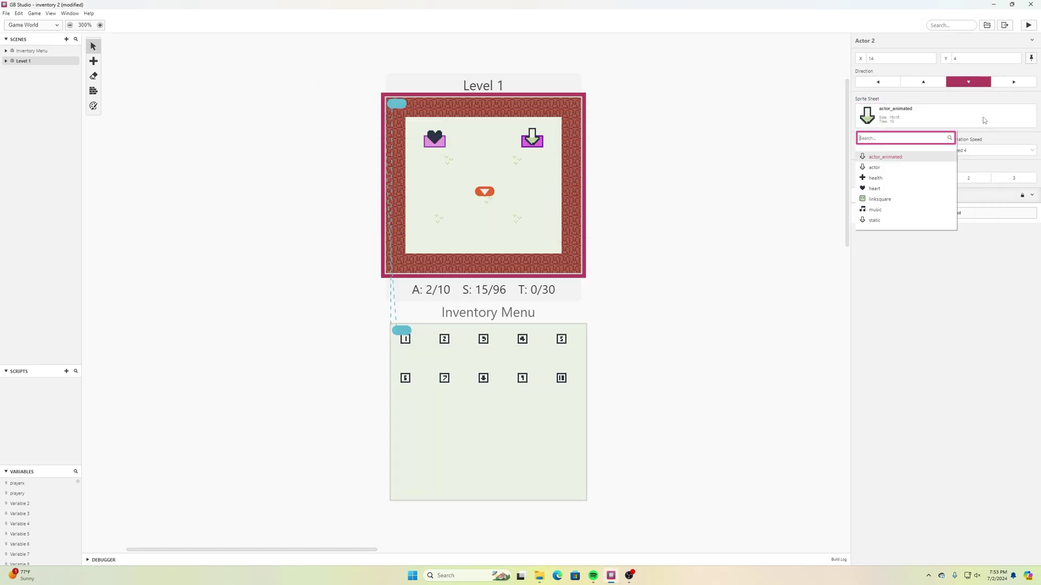
pyautogui.click(875, 209)
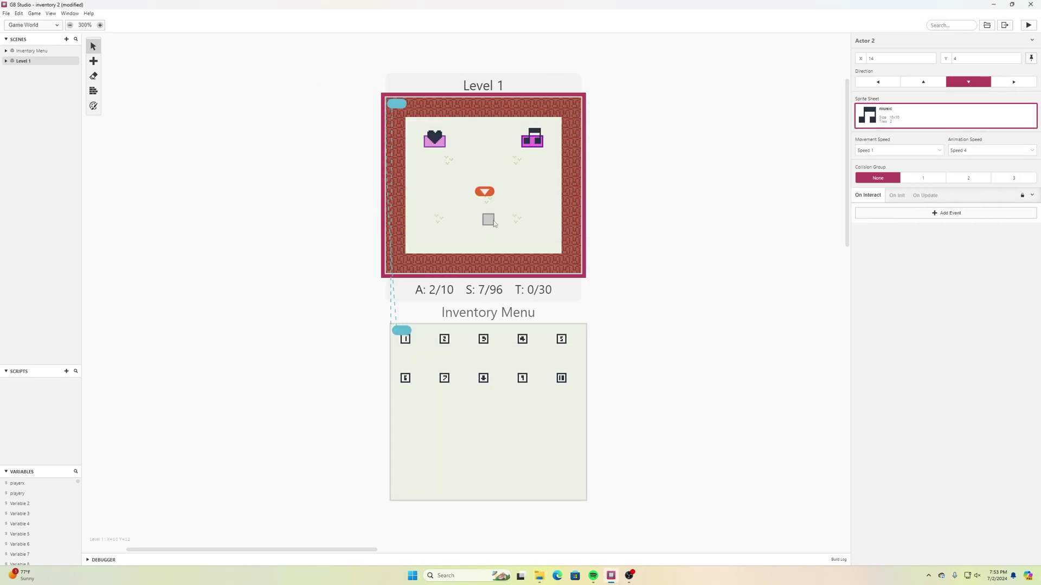
# Add a third actor to Level 1 at X 9, Y 14 with the health sprite sheet, and save the project
pyautogui.click(93, 61)
pyautogui.click(113, 76)
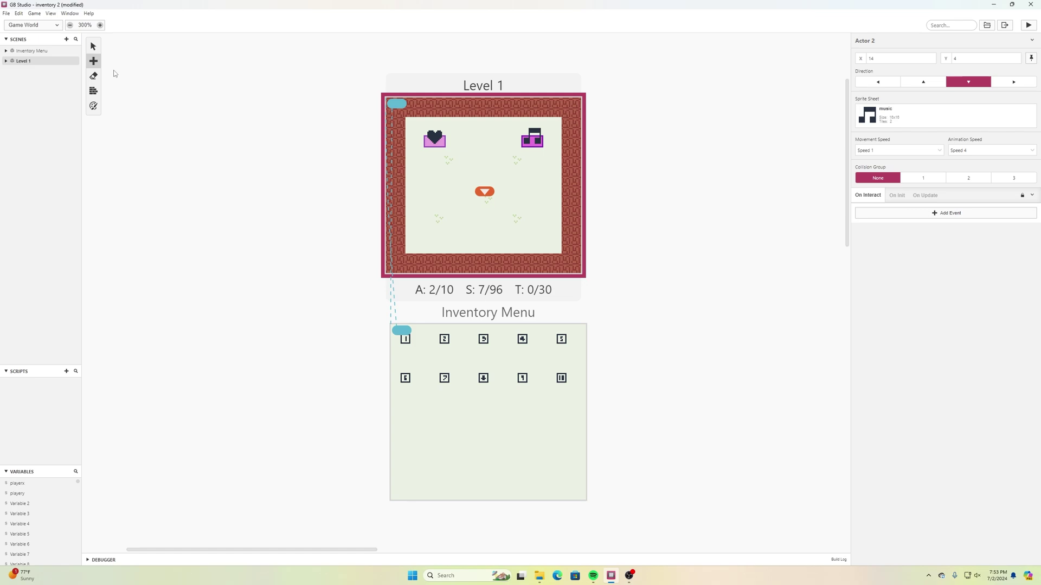
pyautogui.click(479, 246)
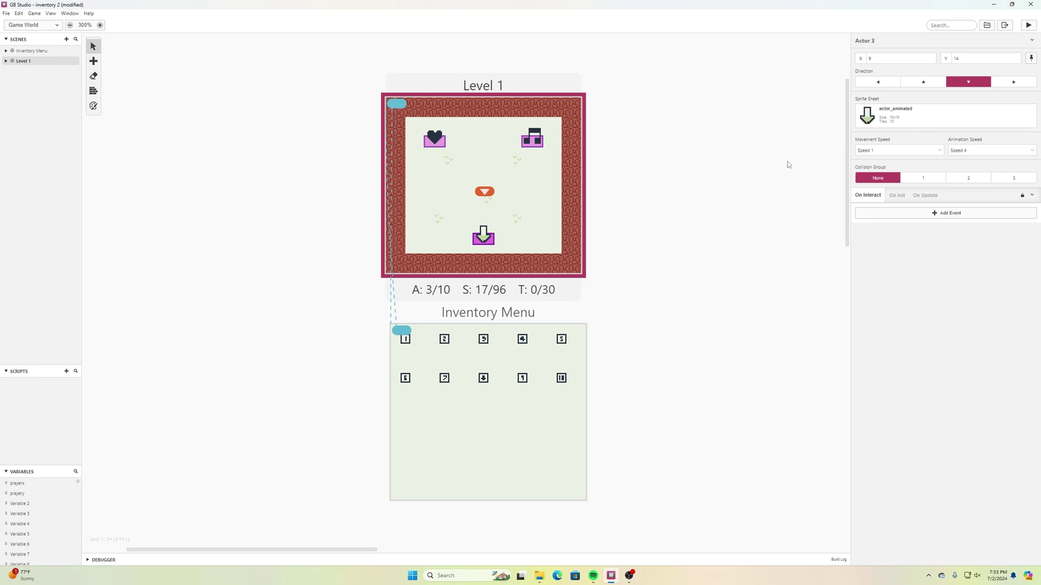
pyautogui.click(919, 126)
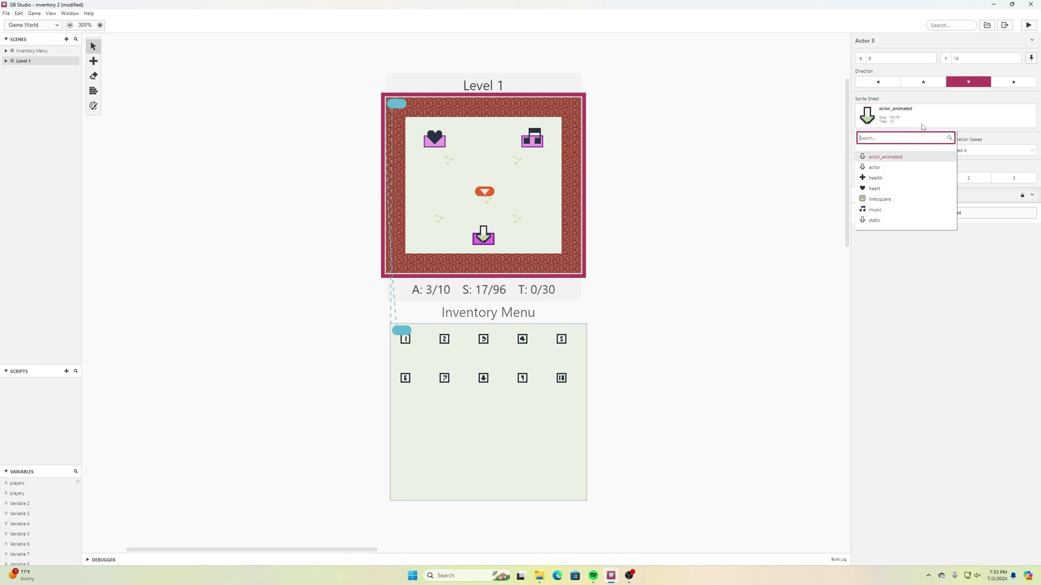
pyautogui.click(893, 177)
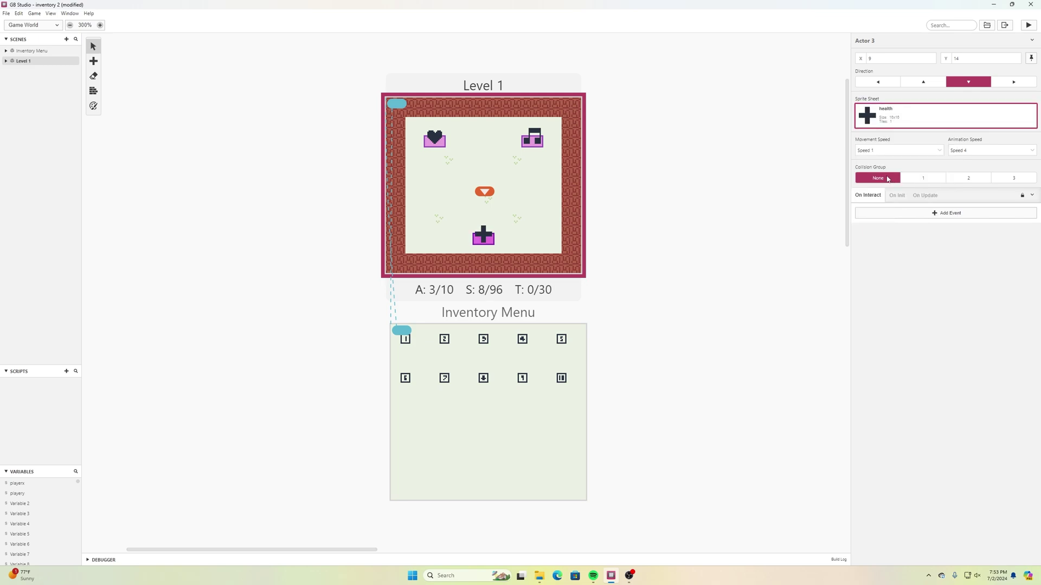
pyautogui.click(6, 14)
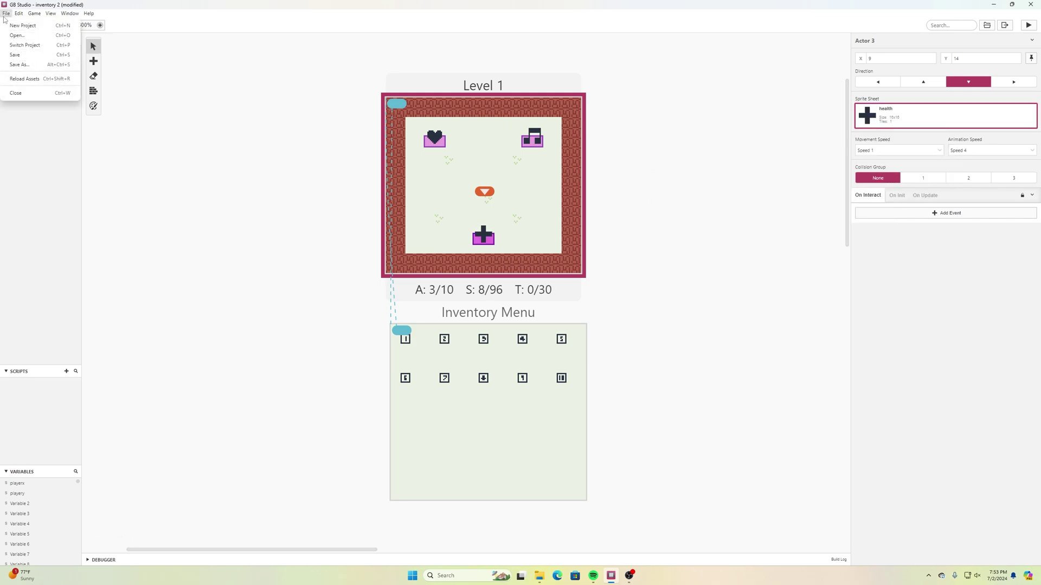
pyautogui.click(15, 55)
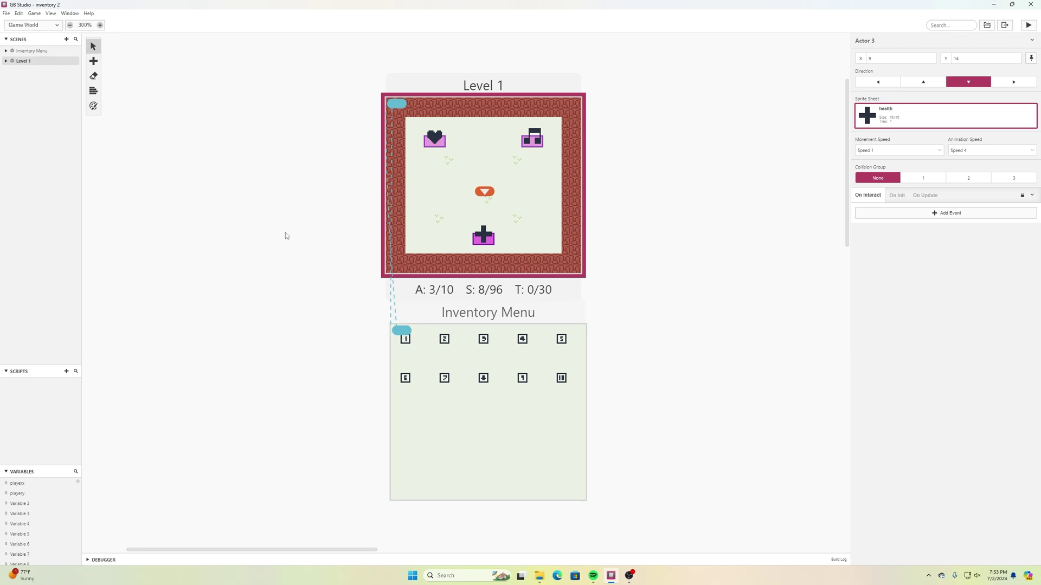
# Put the heart actor in collision group 1 and add a Variable Set To 'True' event to its On Hit Player script
pyautogui.click(432, 141)
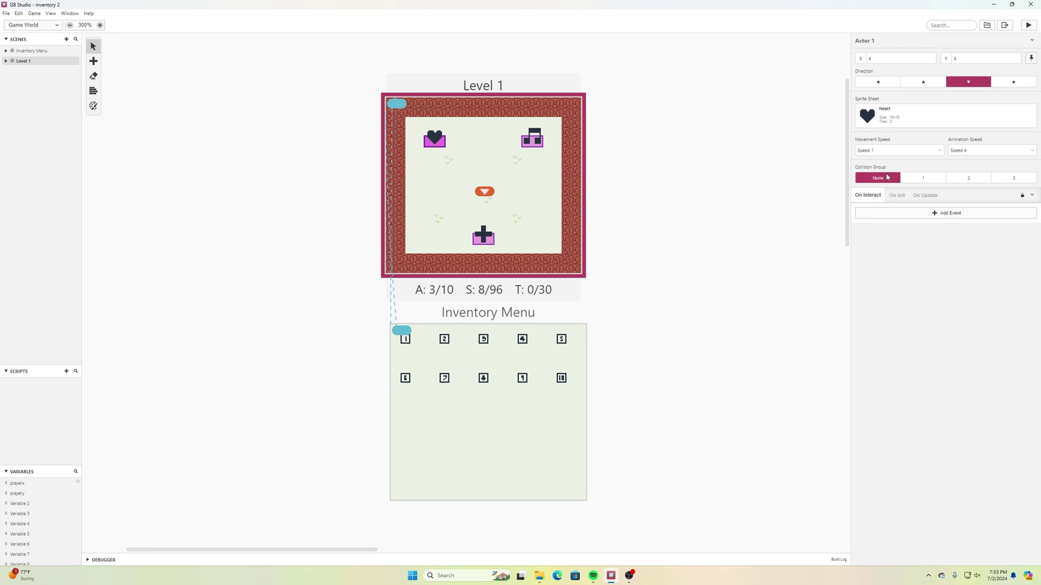
pyautogui.click(911, 180)
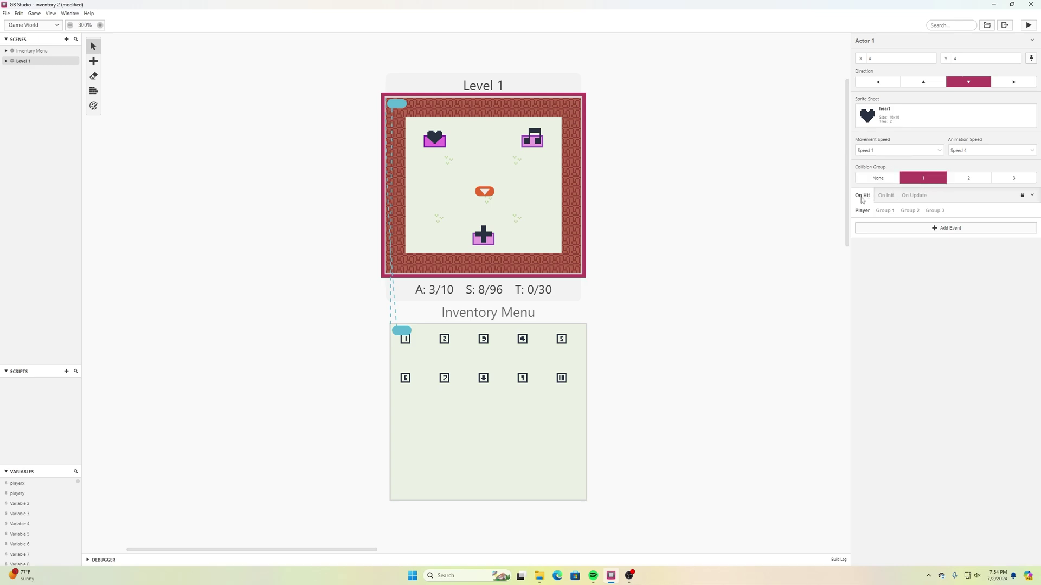
pyautogui.click(874, 229)
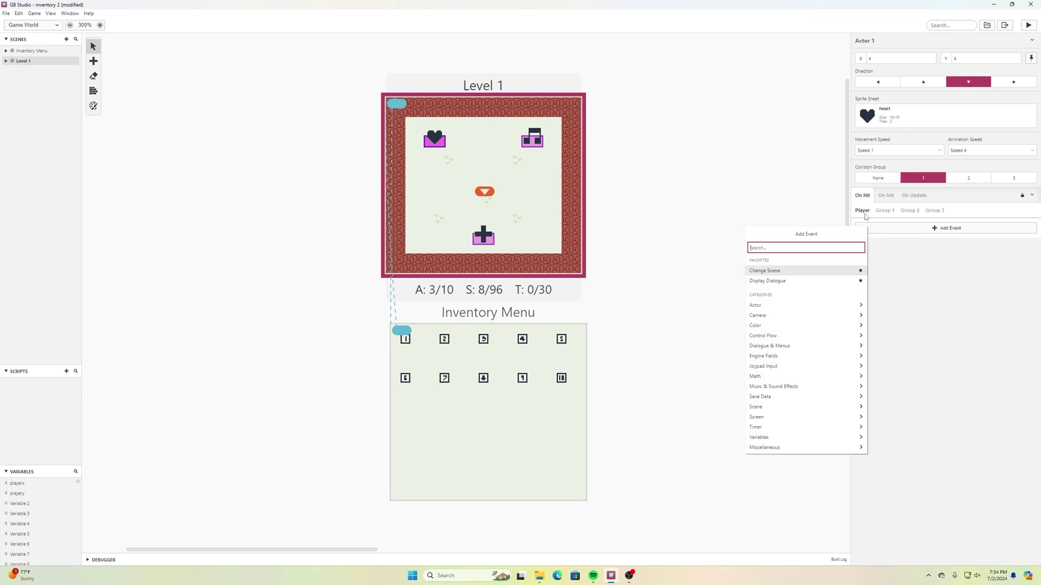
pyautogui.write('variable true')
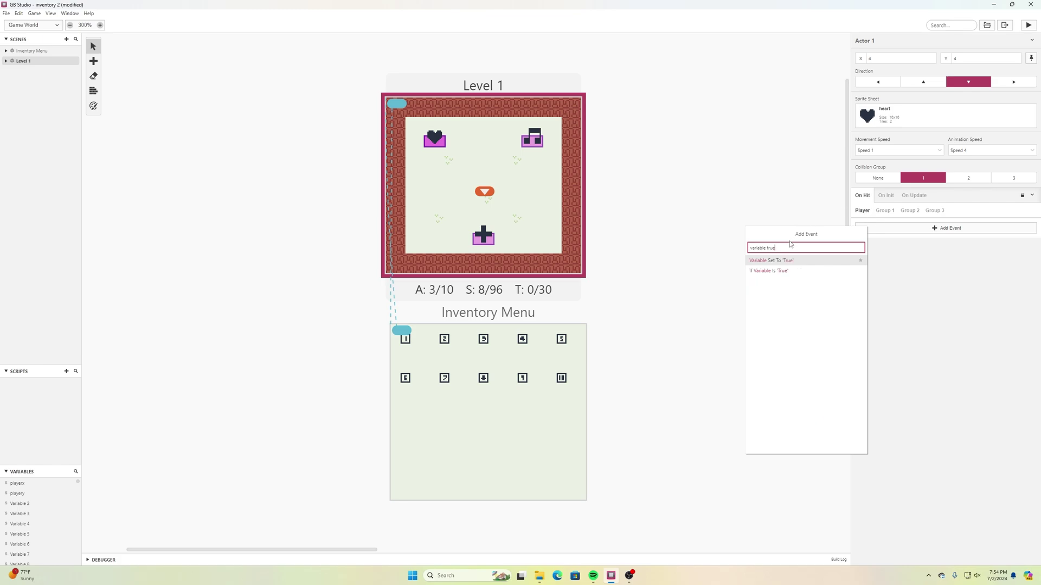
pyautogui.click(785, 262)
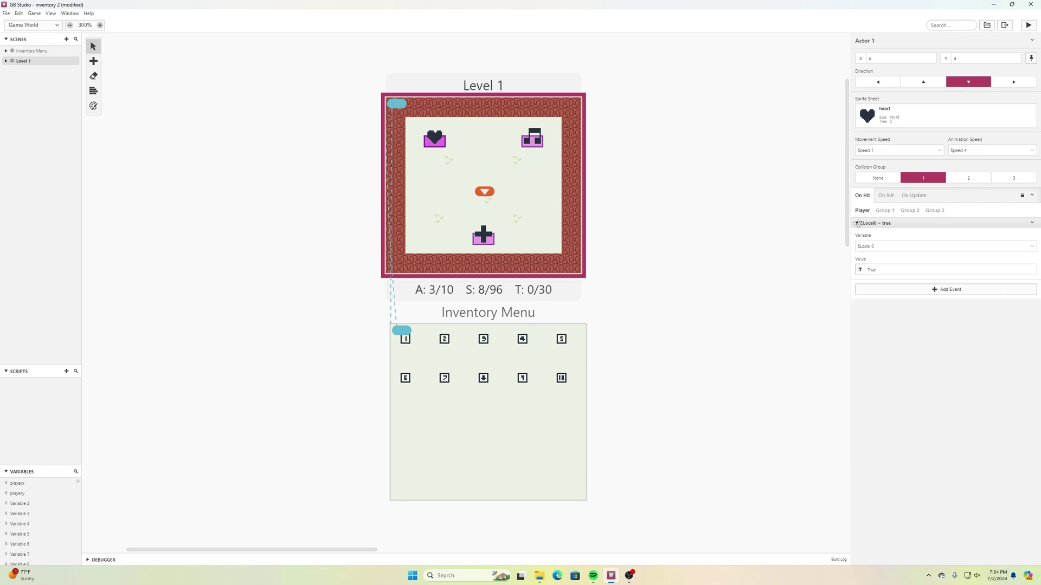
# Make the heart actor's On Hit event set the global Variable 2 to true
pyautogui.click(1033, 247)
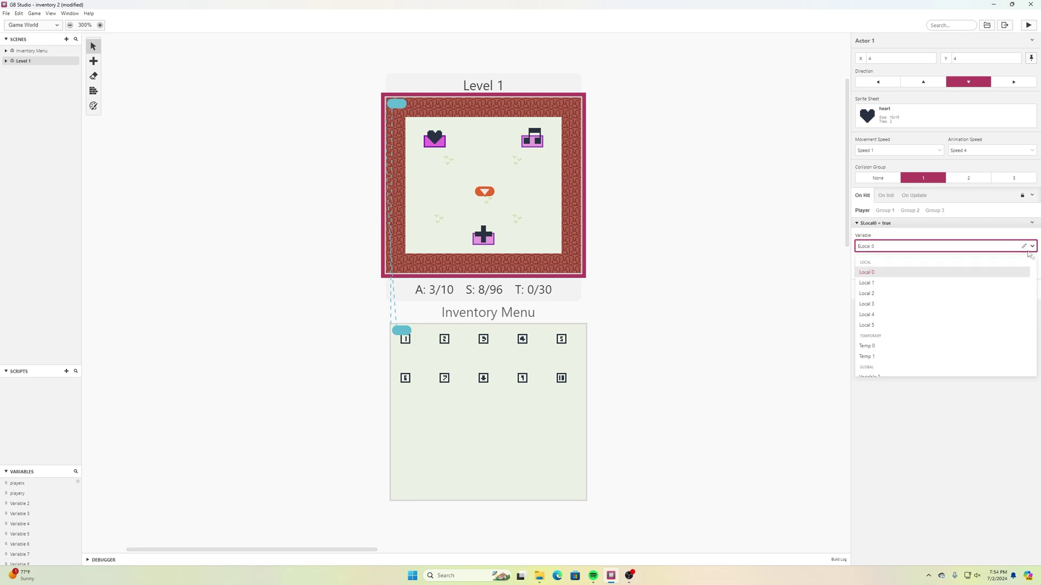
pyautogui.scroll(-1, 981, 284)
pyautogui.scroll(-3, 932, 269)
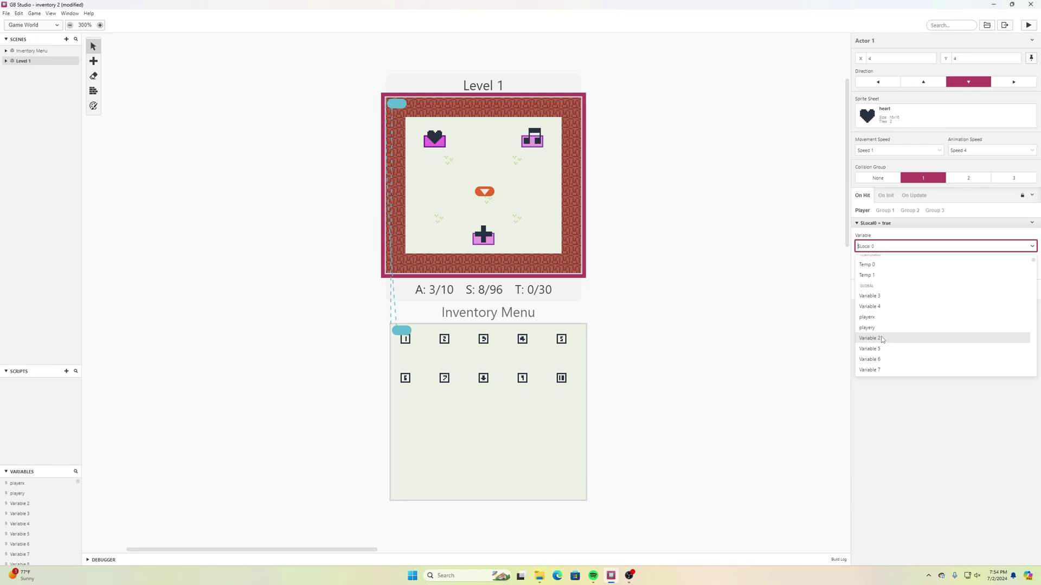
pyautogui.click(882, 338)
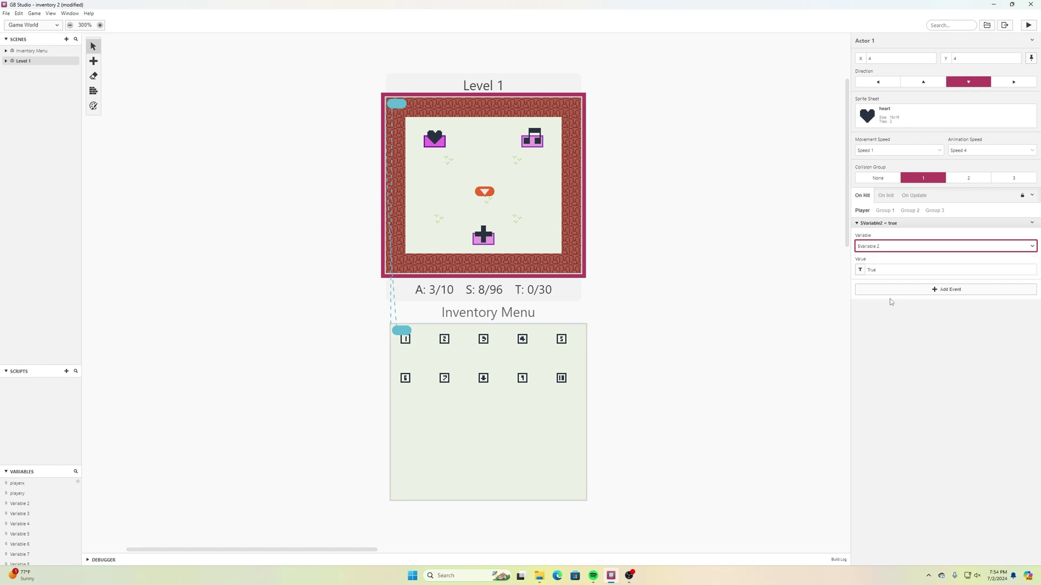
# Rename the variable used by the heart actor's Variable Set To 'True' event to heartvar
pyautogui.click(1023, 246)
pyautogui.write('heartvar')
pyautogui.click(1030, 246)
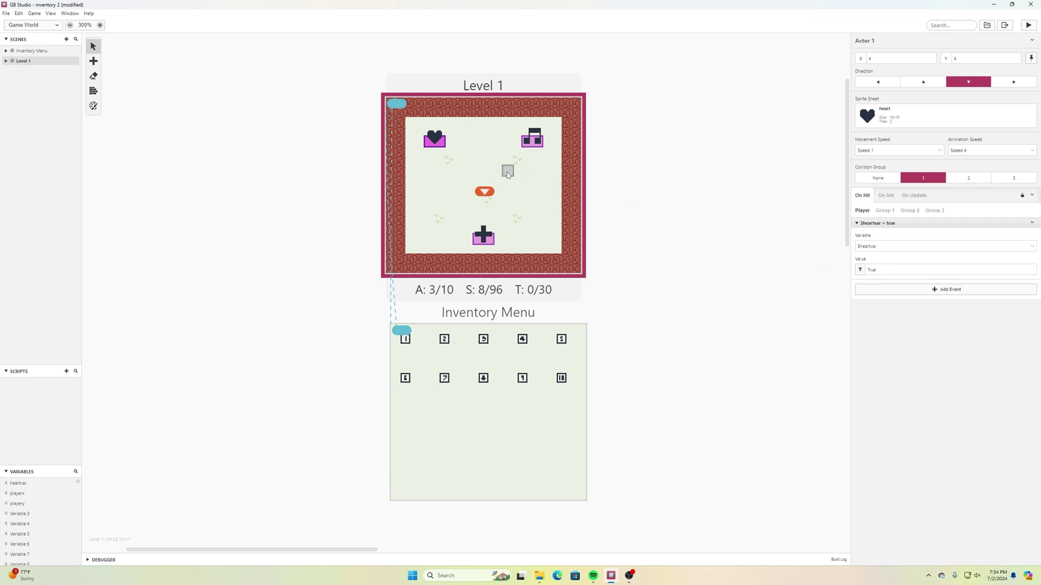
# Add a Deactivate Actor event targeting Self to the heart actor's On Hit Player script and save the project
pyautogui.click(921, 290)
pyautogui.write('deac')
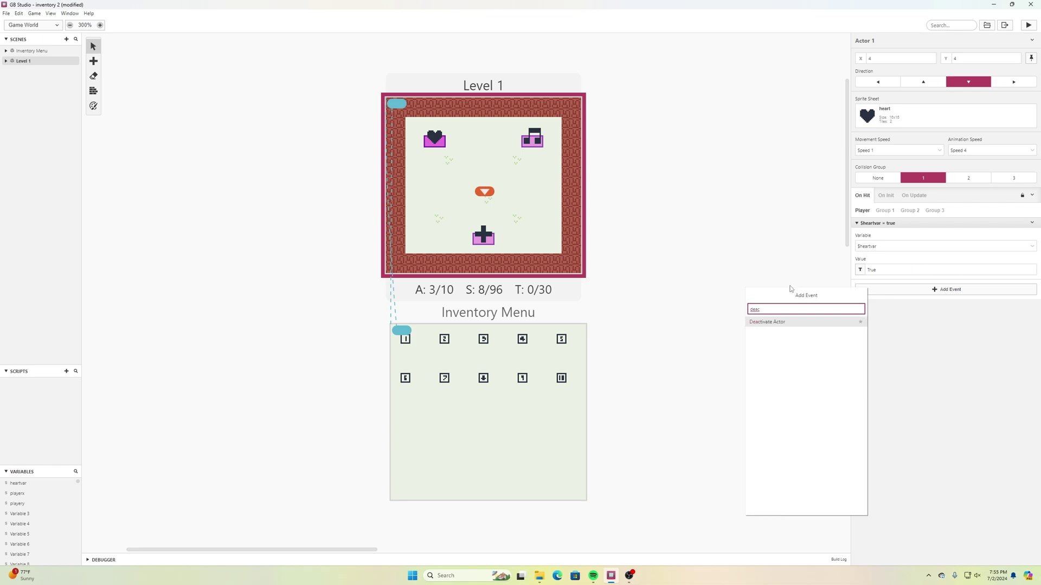
pyautogui.click(780, 323)
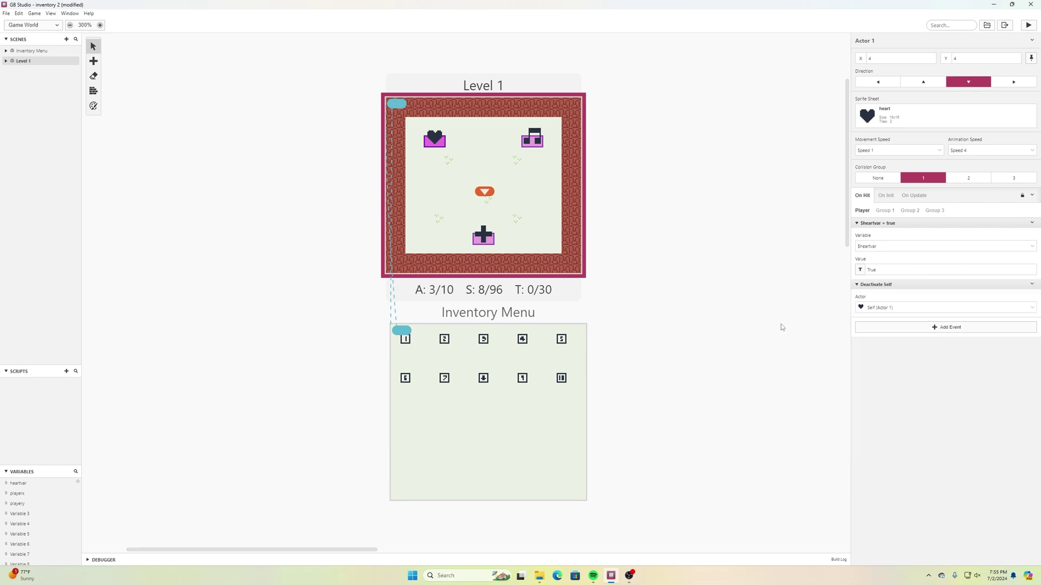
pyautogui.click(6, 13)
pyautogui.click(19, 53)
# Add an If Variable Is 'True' event to Level 1's On Init script with heartvar as its condition
pyautogui.click(480, 142)
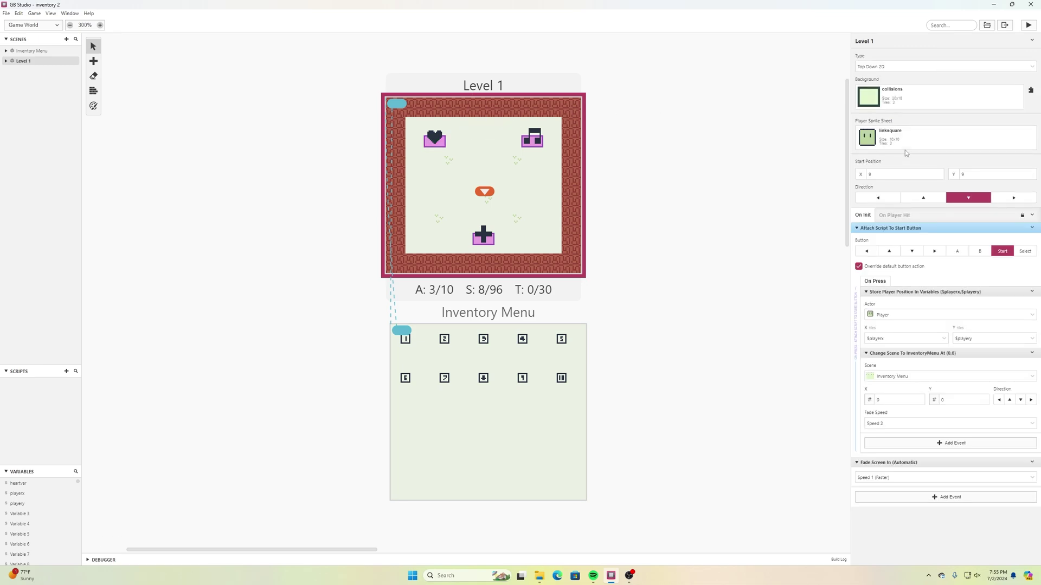
pyautogui.click(949, 499)
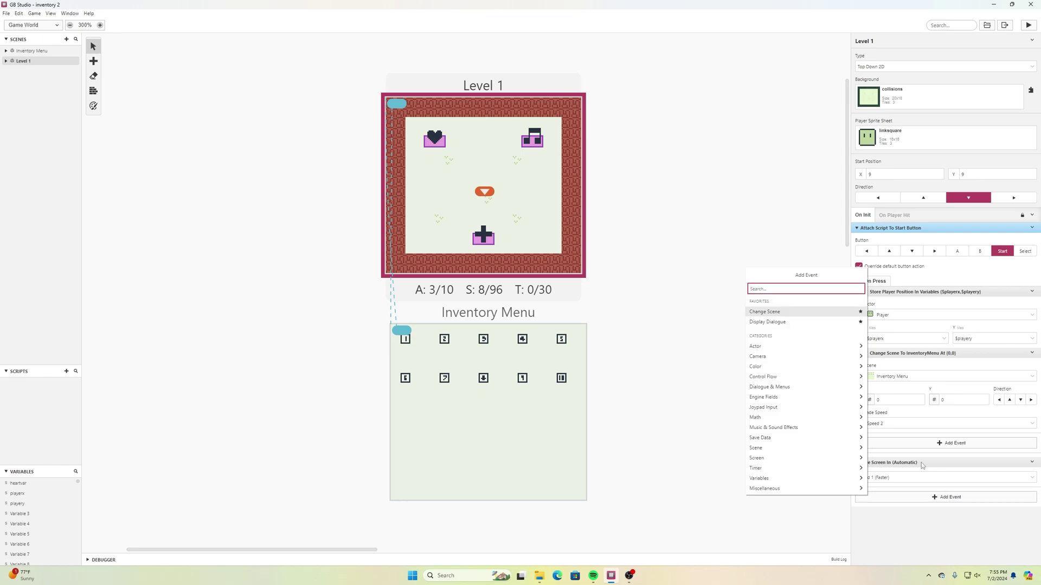
pyautogui.write('If vari')
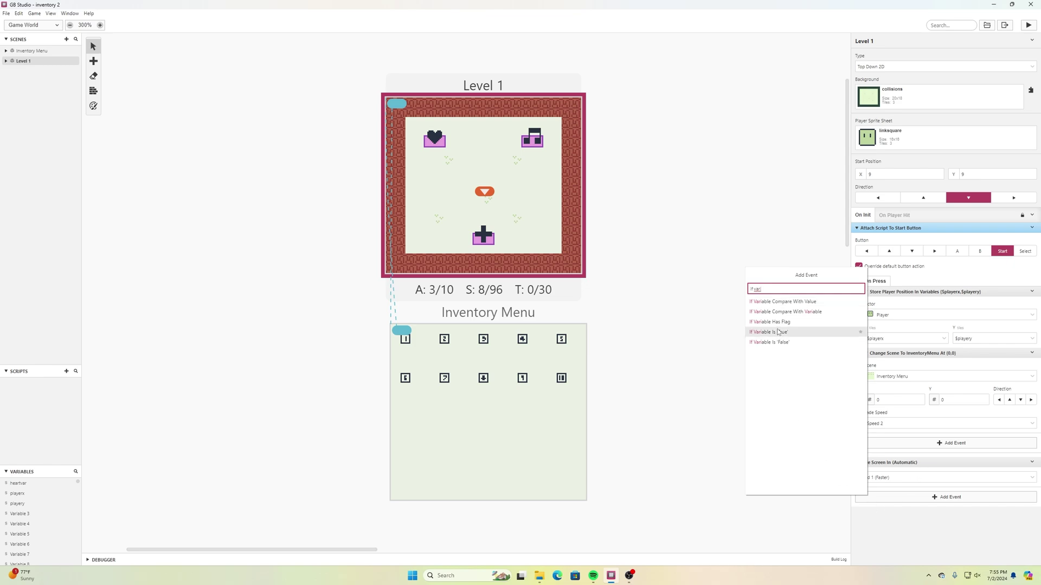
pyautogui.click(772, 332)
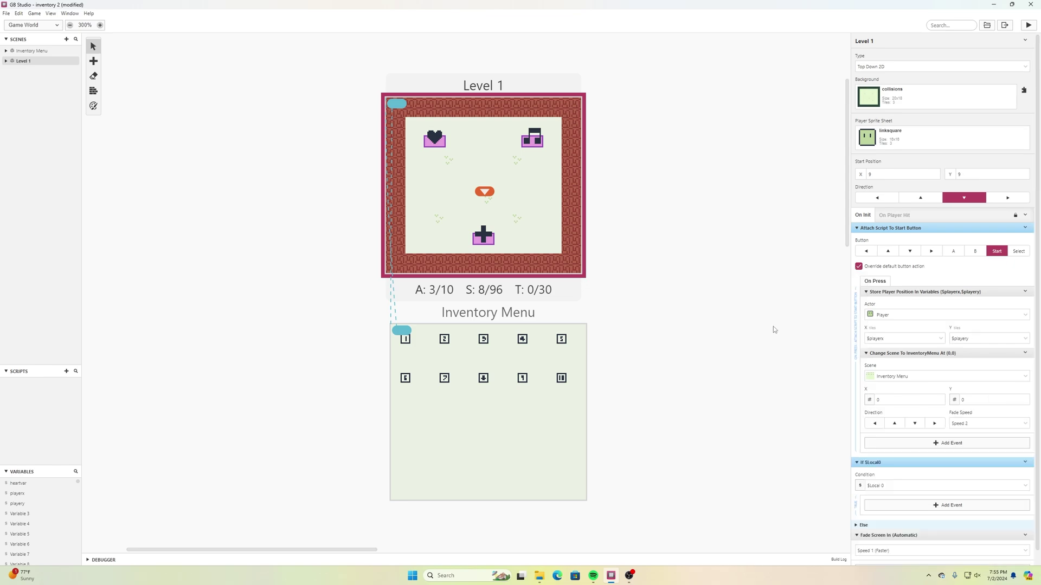
pyautogui.scroll(-1, 963, 382)
pyautogui.click(1024, 473)
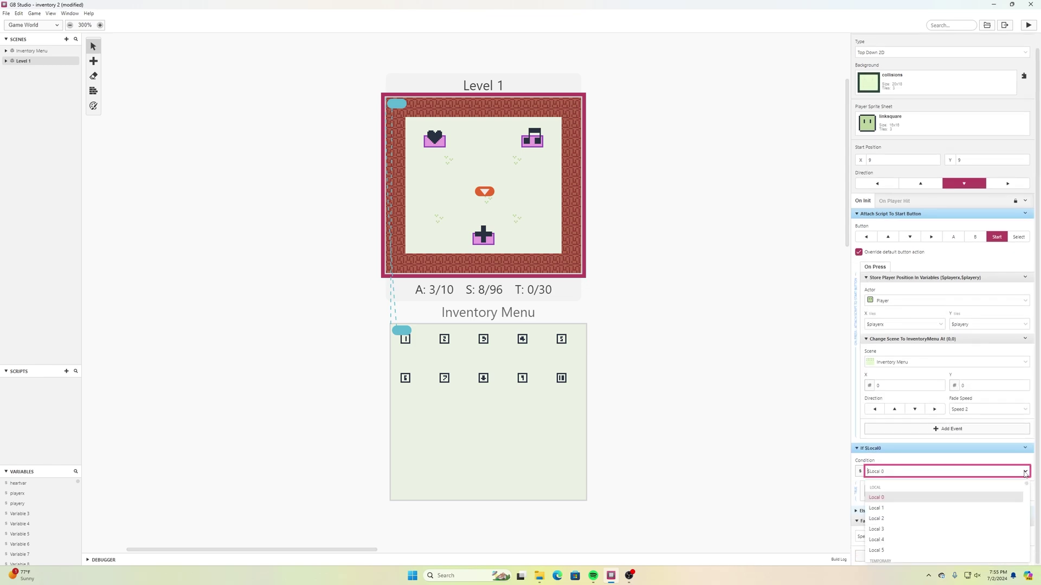
pyautogui.scroll(-5, 891, 496)
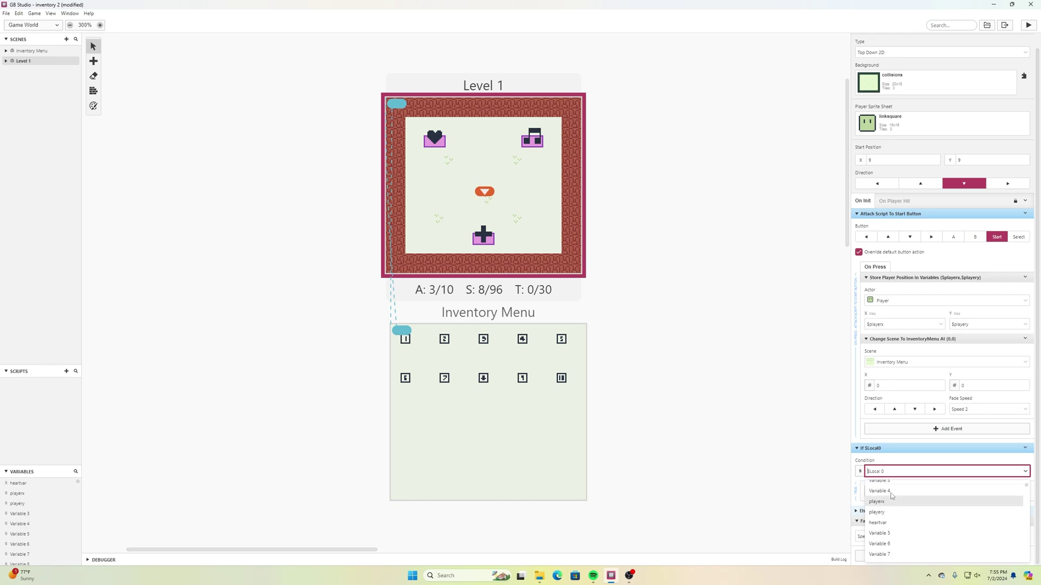
pyautogui.click(887, 514)
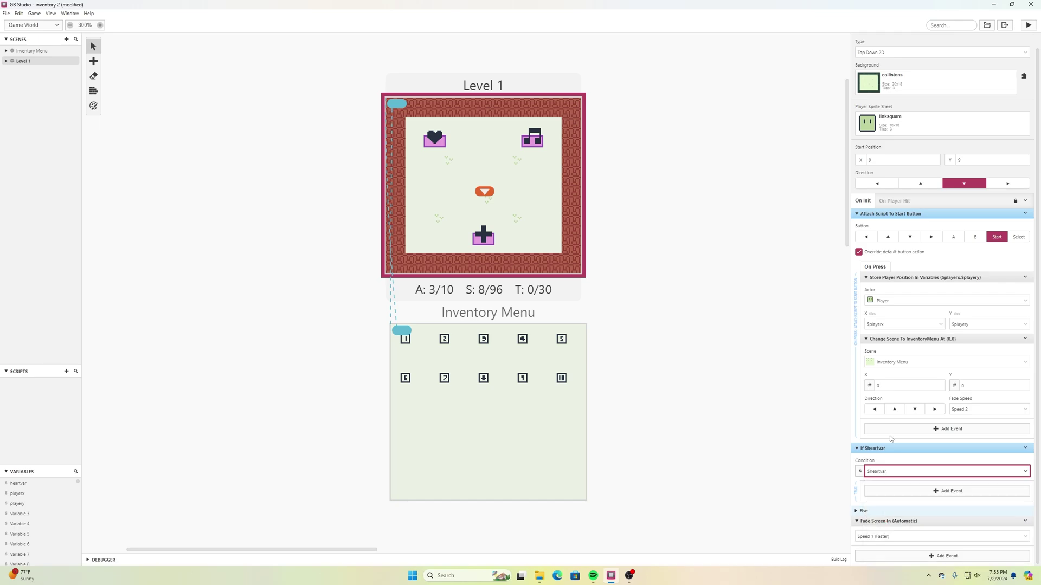
# Inside the heartvar condition, add a Deactivate Actor event for Actor 1 and save the project
pyautogui.click(920, 491)
pyautogui.write('deactivate')
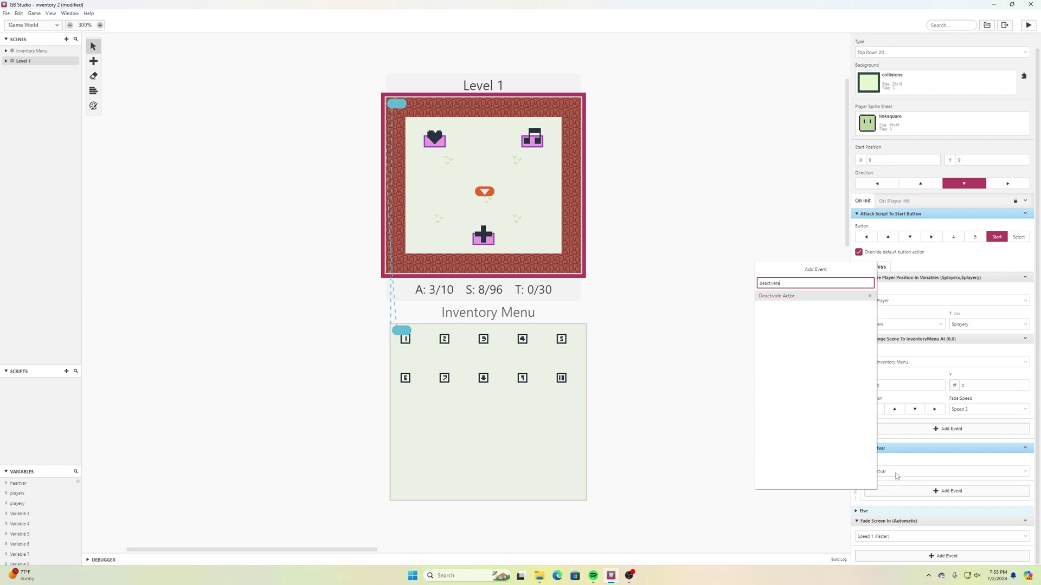
pyautogui.click(814, 295)
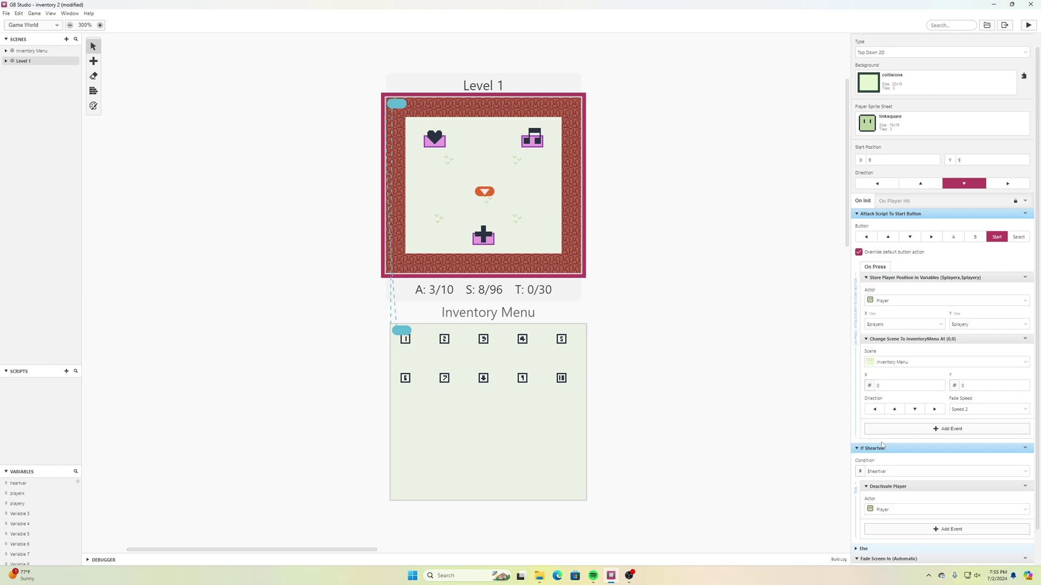
pyautogui.click(873, 511)
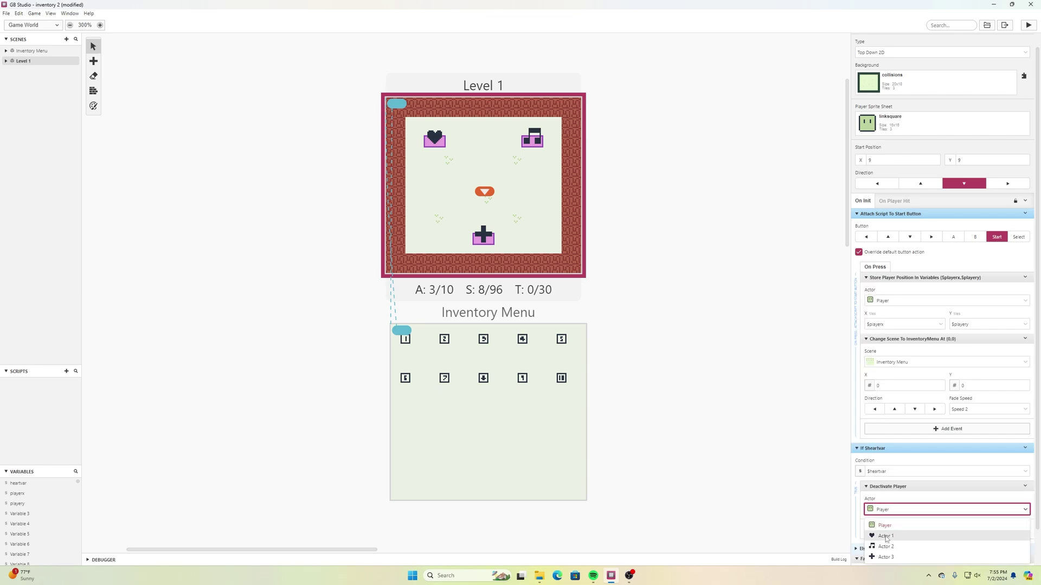
pyautogui.click(887, 537)
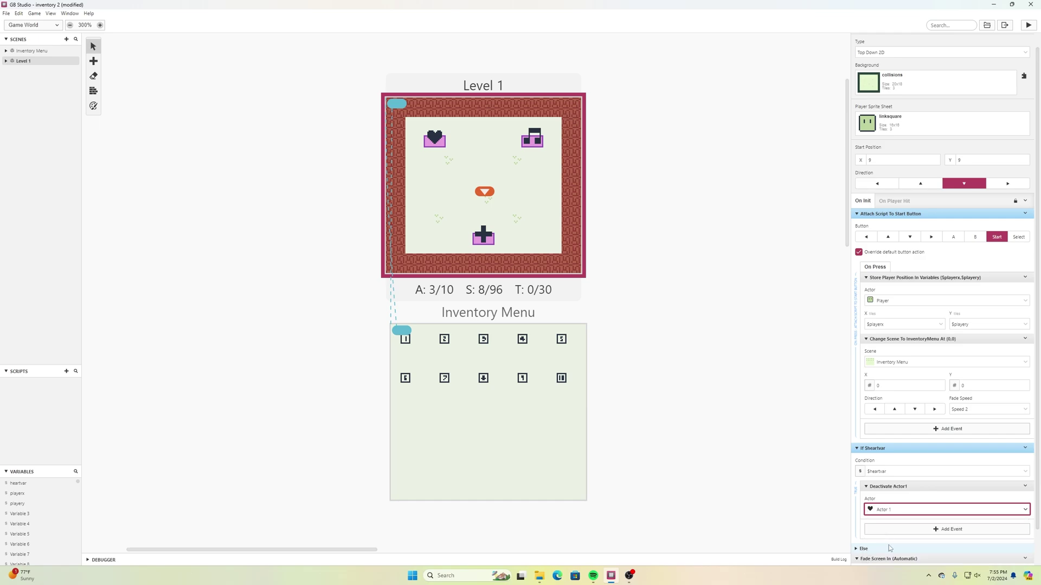
pyautogui.click(6, 13)
pyautogui.click(22, 51)
# Playtest the game by collecting the heart, opening and closing the inventory, and revisiting the heart's spot in Level 1
pyautogui.click(1027, 27)
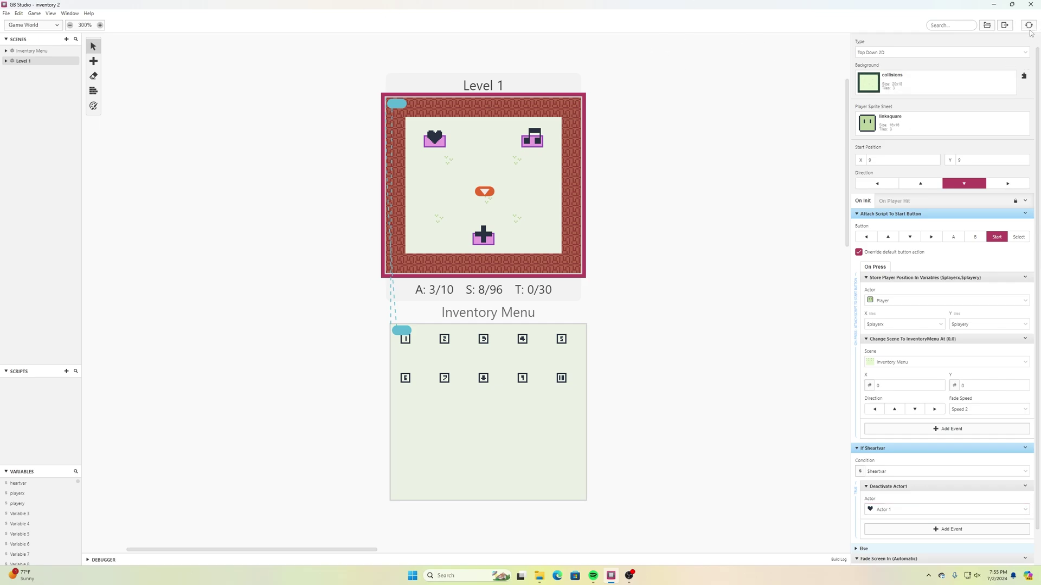
pyautogui.press('Up')
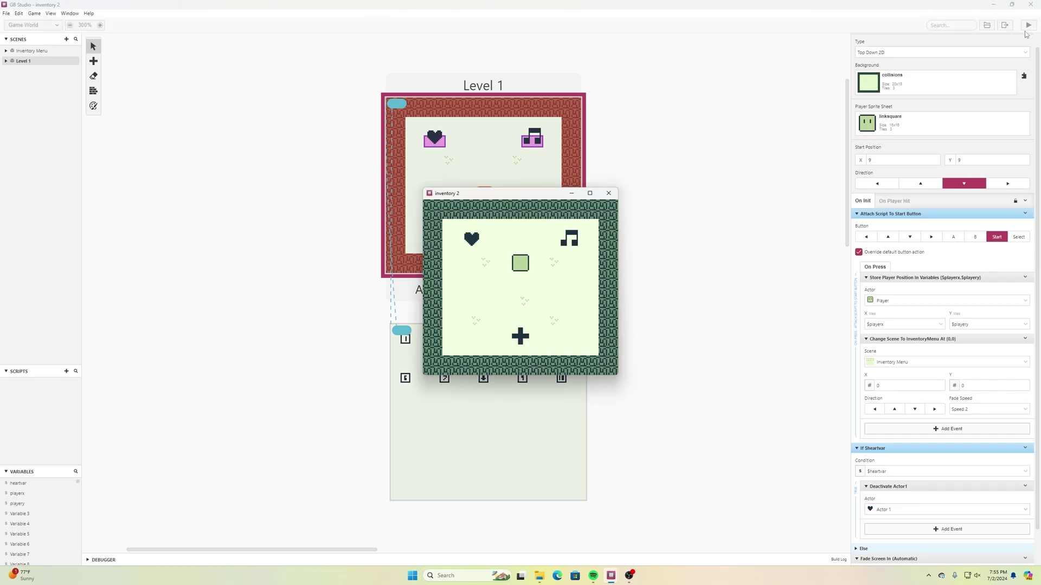
pyautogui.press('Left')
pyautogui.press('Right')
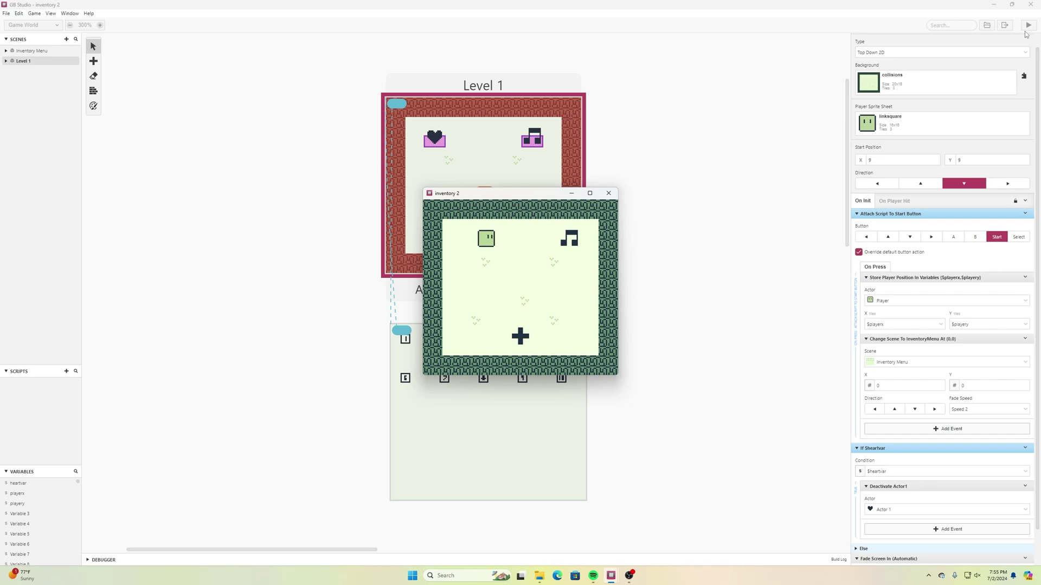
pyautogui.press('Down')
pyautogui.press('Return')
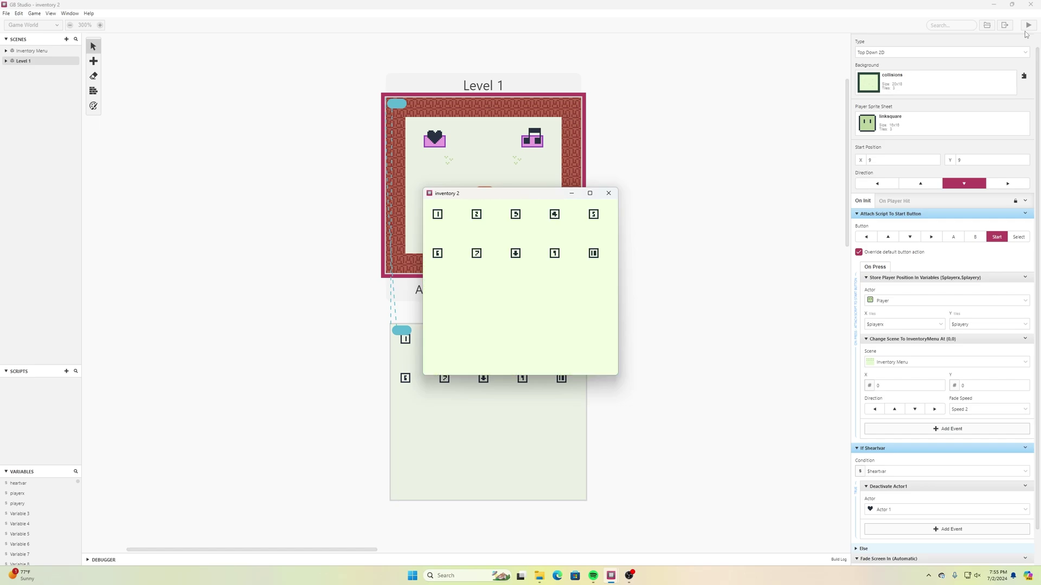
pyautogui.press('Return')
pyautogui.press('Left')
pyautogui.press('Up')
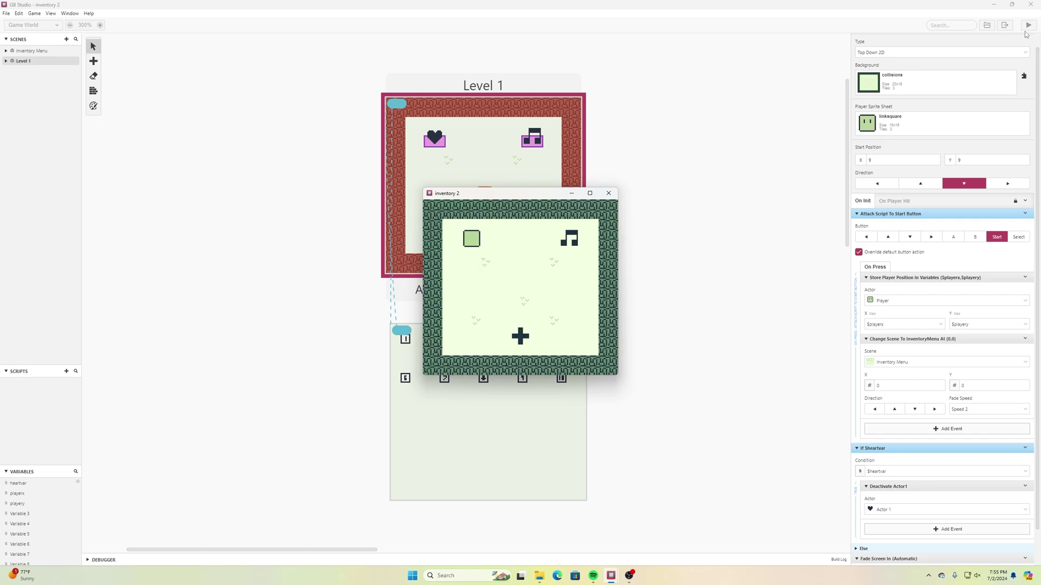
pyautogui.press('Down')
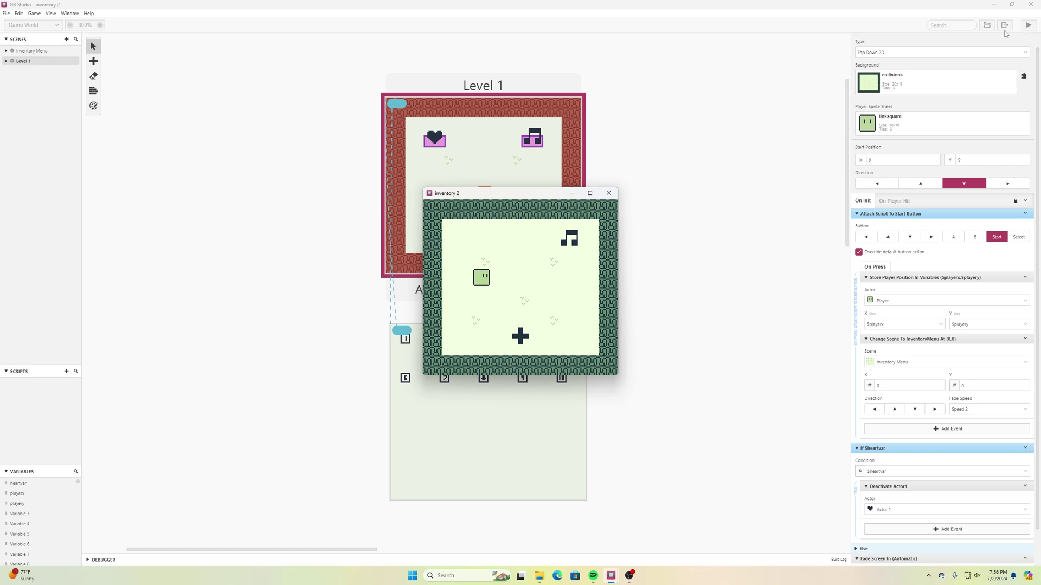
pyautogui.click(608, 193)
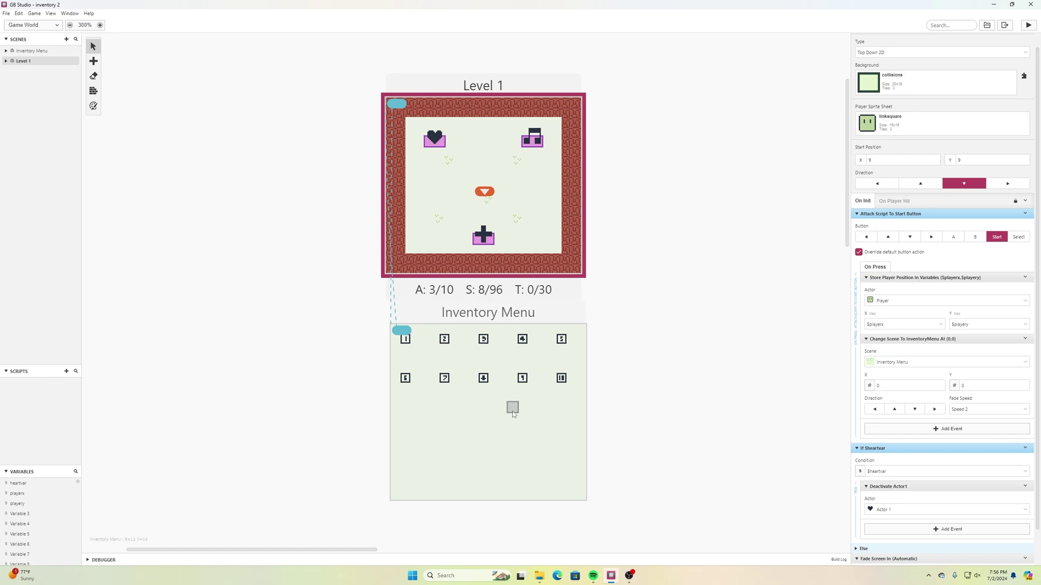
# Add an If Variable Is 'True' event to the Inventory Menu scene's On Init script
pyautogui.click(517, 424)
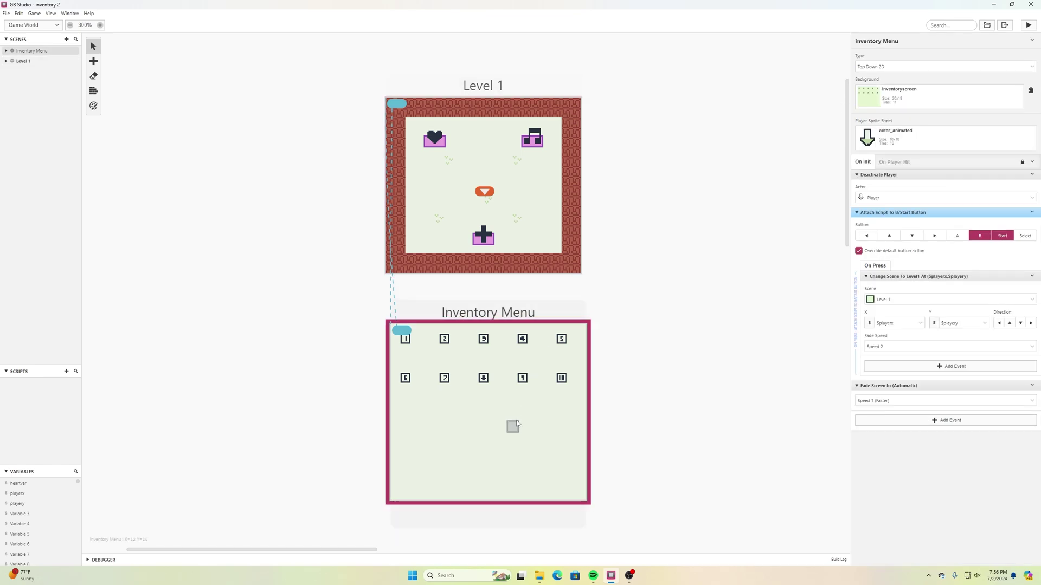
pyautogui.click(970, 423)
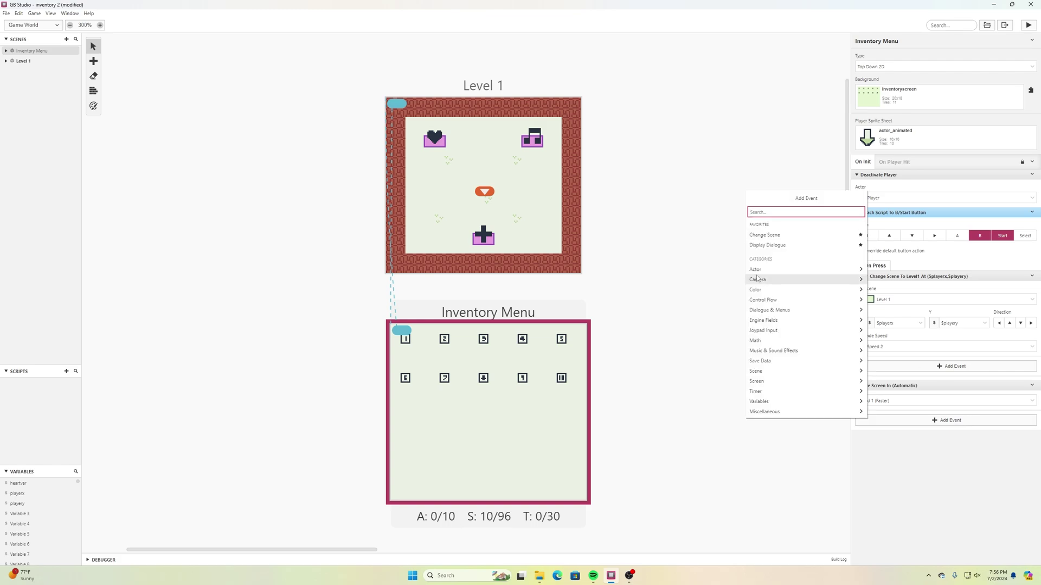
pyautogui.write('variable')
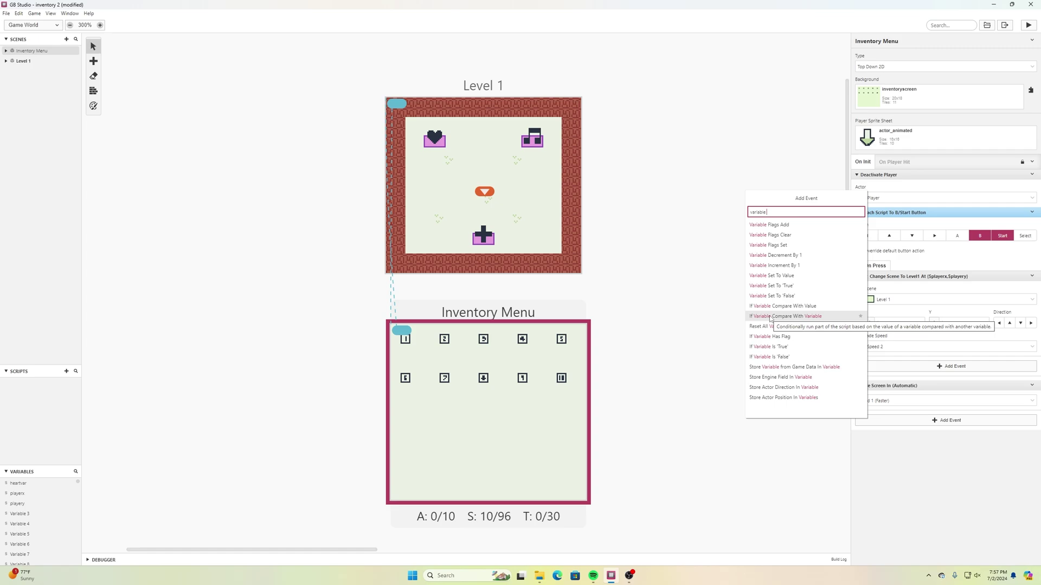
pyautogui.click(773, 350)
# Inside the Inventory Menu's If event, add Replace Tile At Position at X 1, Y 1 using the collections tileset
pyautogui.click(925, 429)
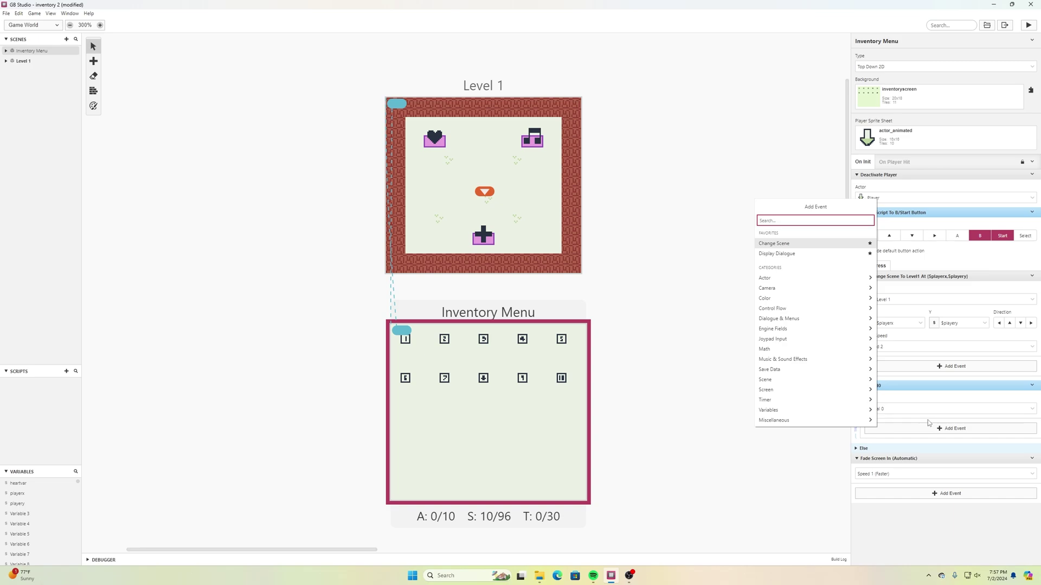
pyautogui.write('replace')
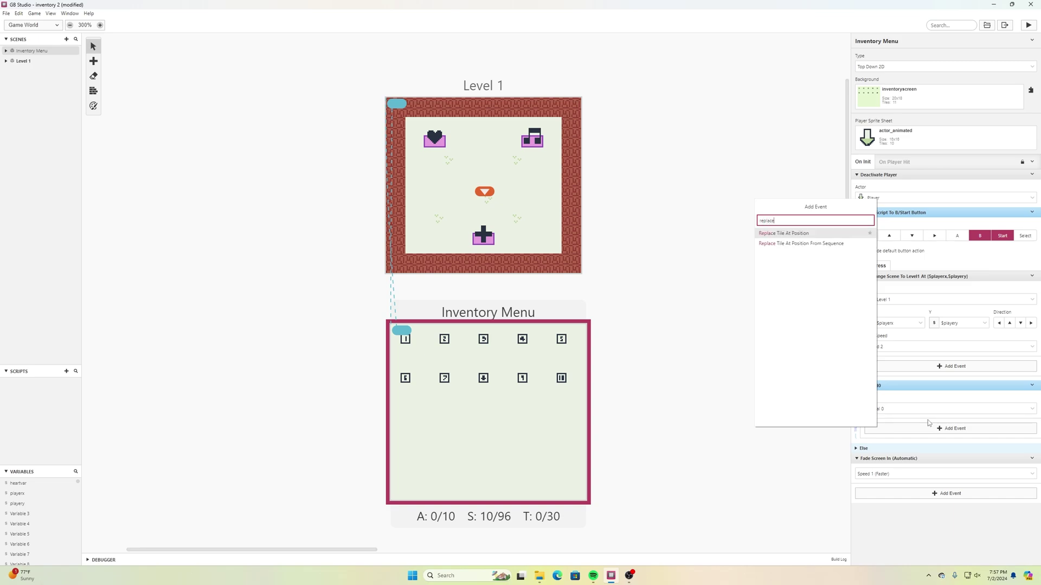
pyautogui.click(794, 233)
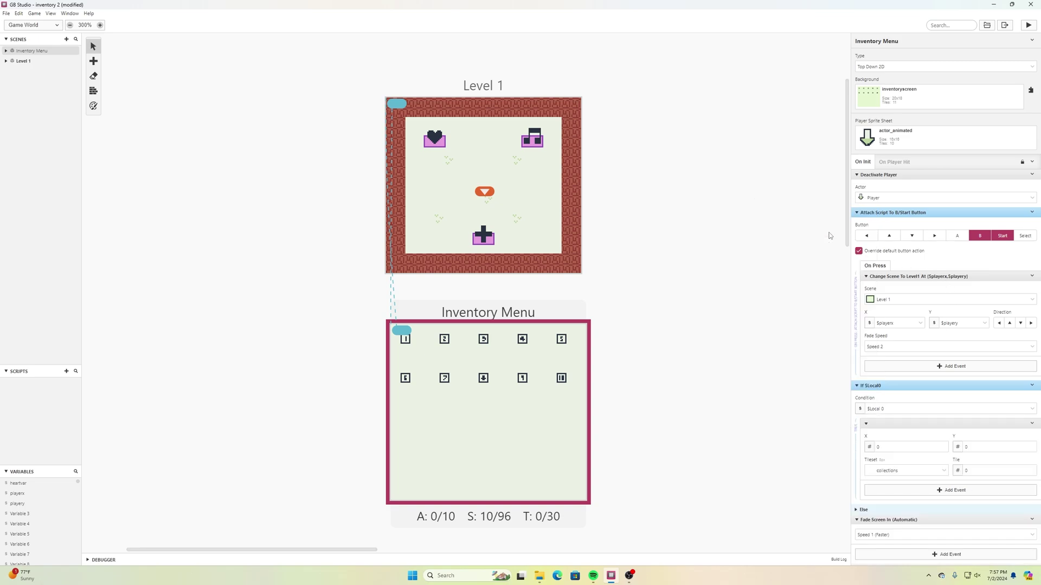
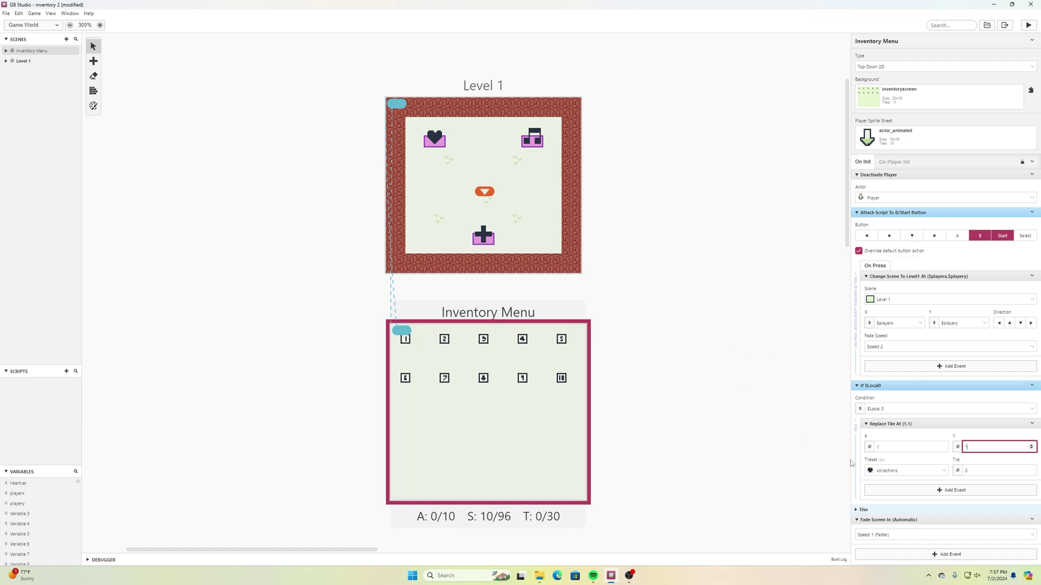
pyautogui.click(944, 471)
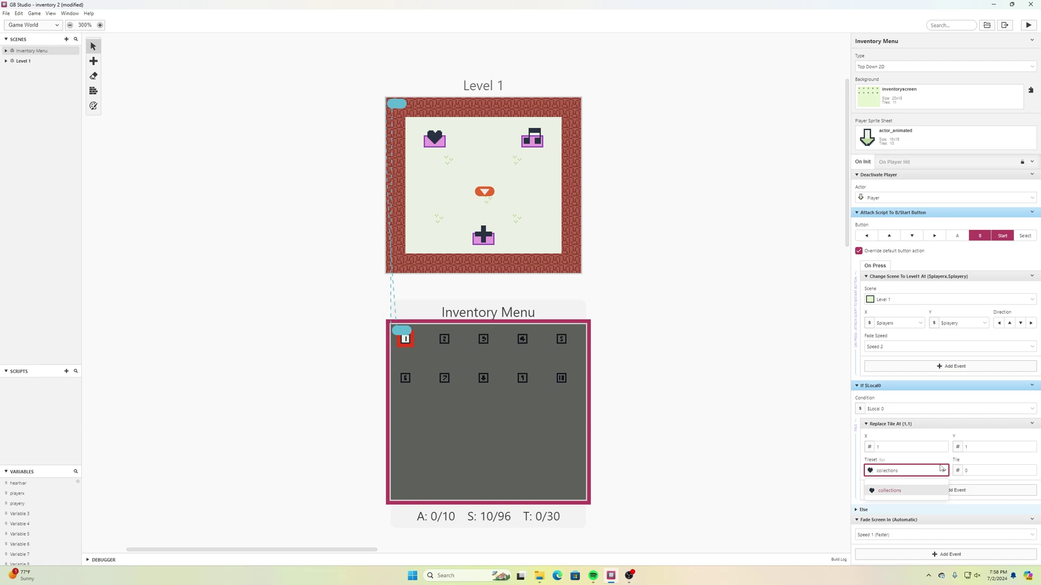
pyautogui.click(889, 491)
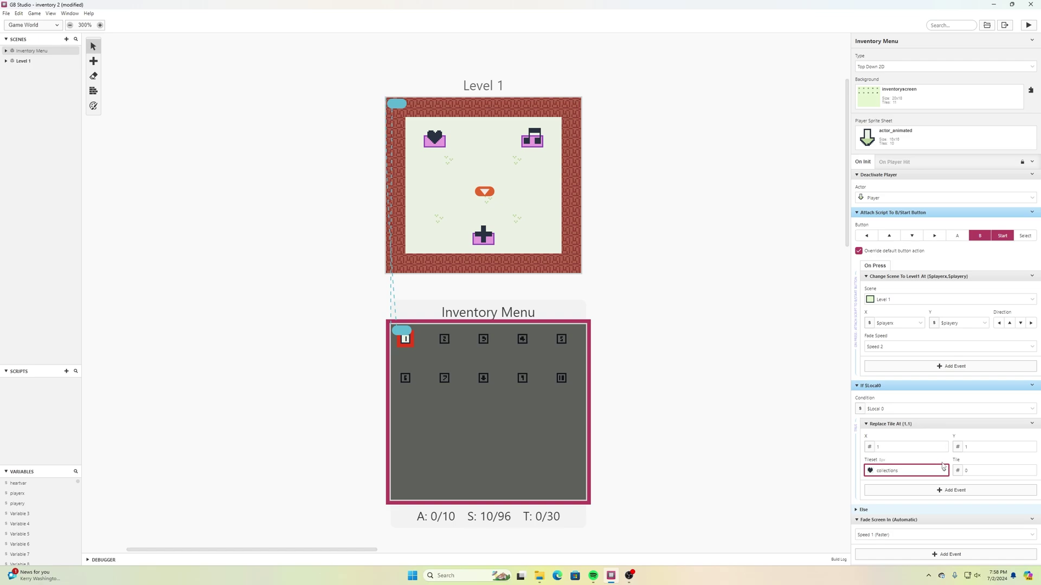
# Preview tile 1 for the replacement, set it back to the heart at tile 0, and save the project
pyautogui.click(957, 471)
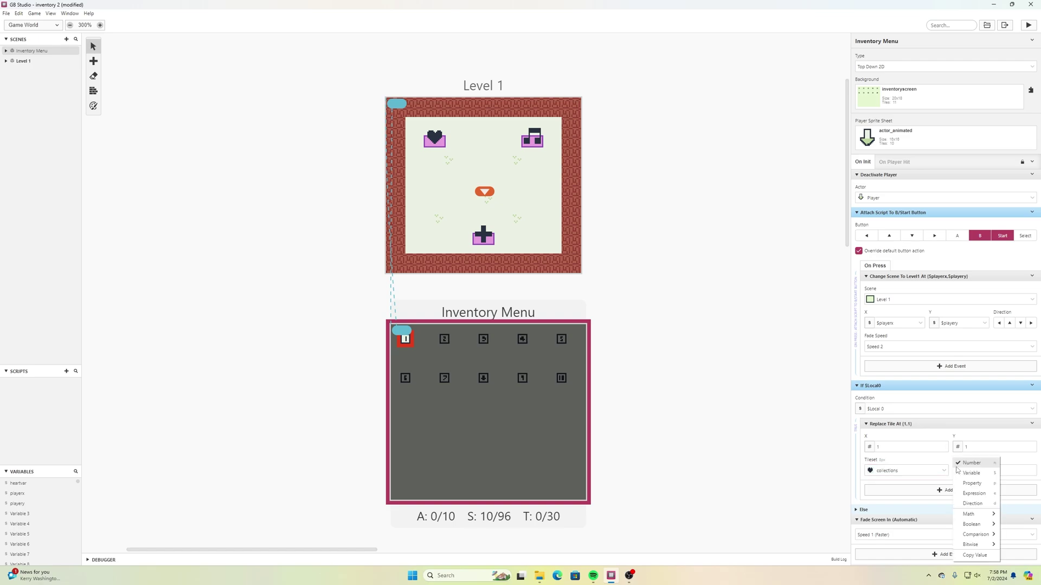
pyautogui.click(955, 467)
pyautogui.click(1032, 471)
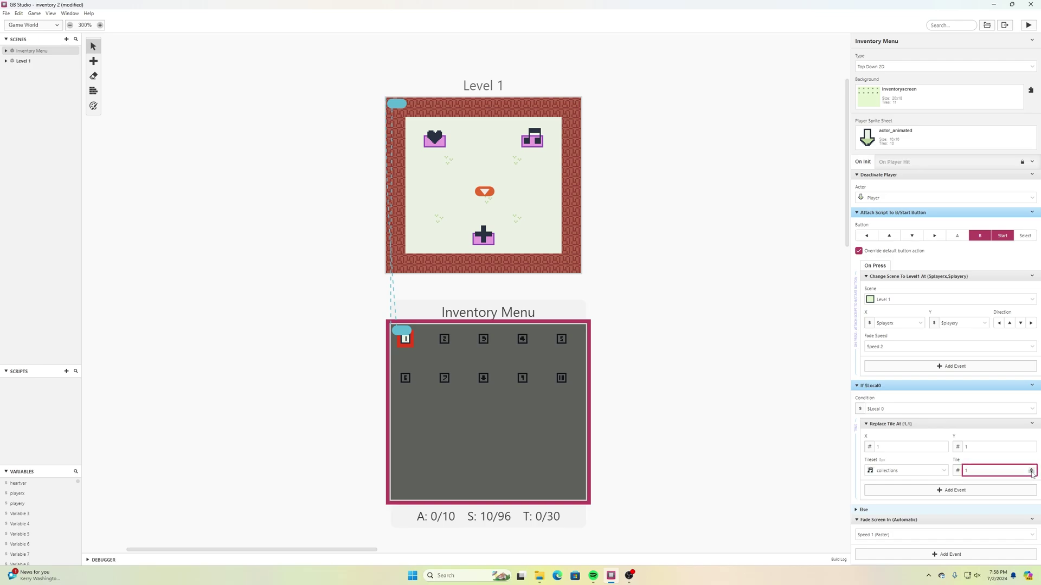
pyautogui.click(1032, 470)
pyautogui.hotkey('ctrl', 's')
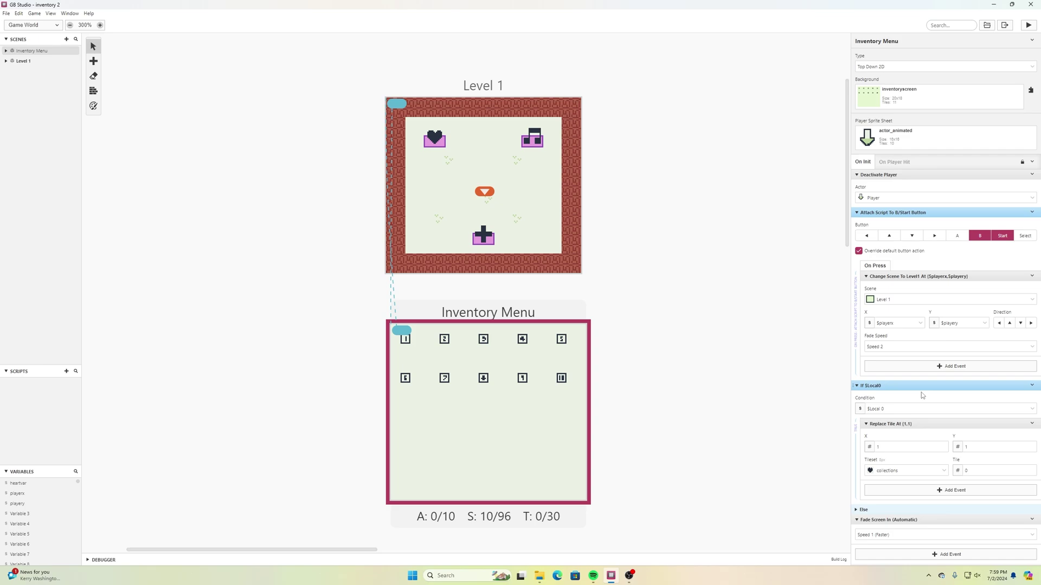
# Set the Inventory Menu's If condition to the heartvar variable and save the project
pyautogui.click(1032, 410)
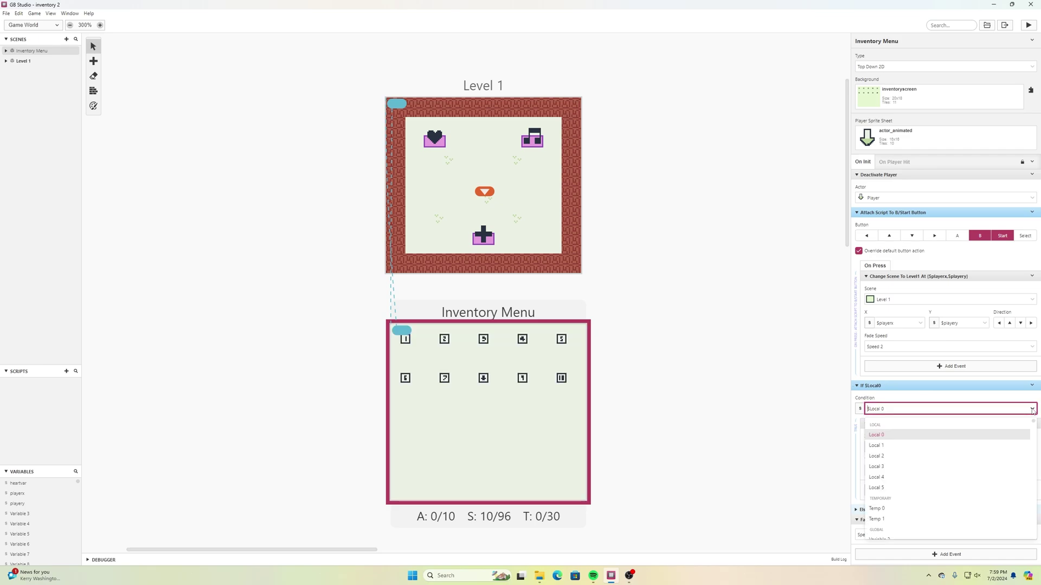
pyautogui.scroll(-2, 949, 451)
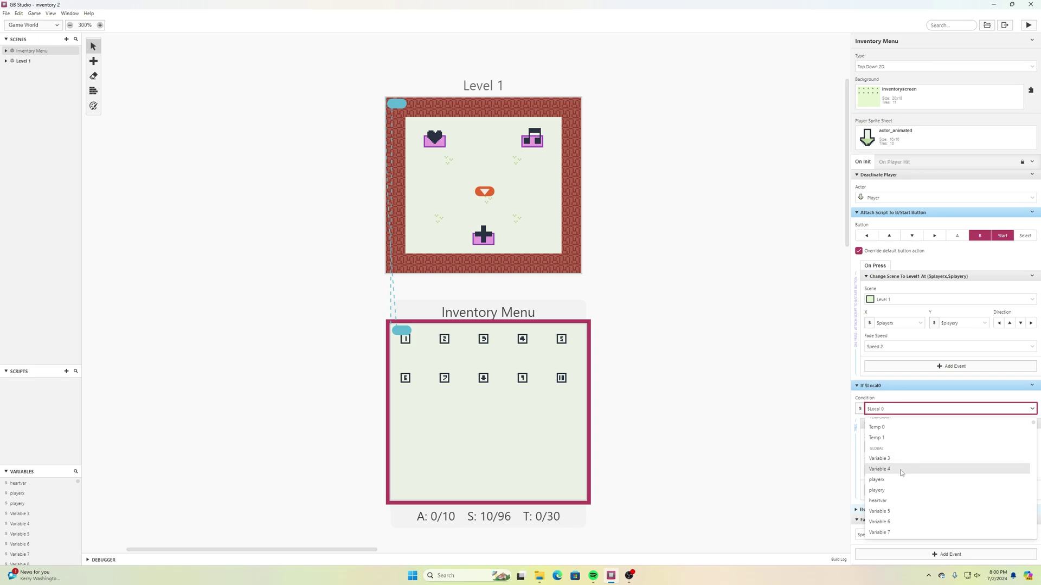
pyautogui.click(893, 500)
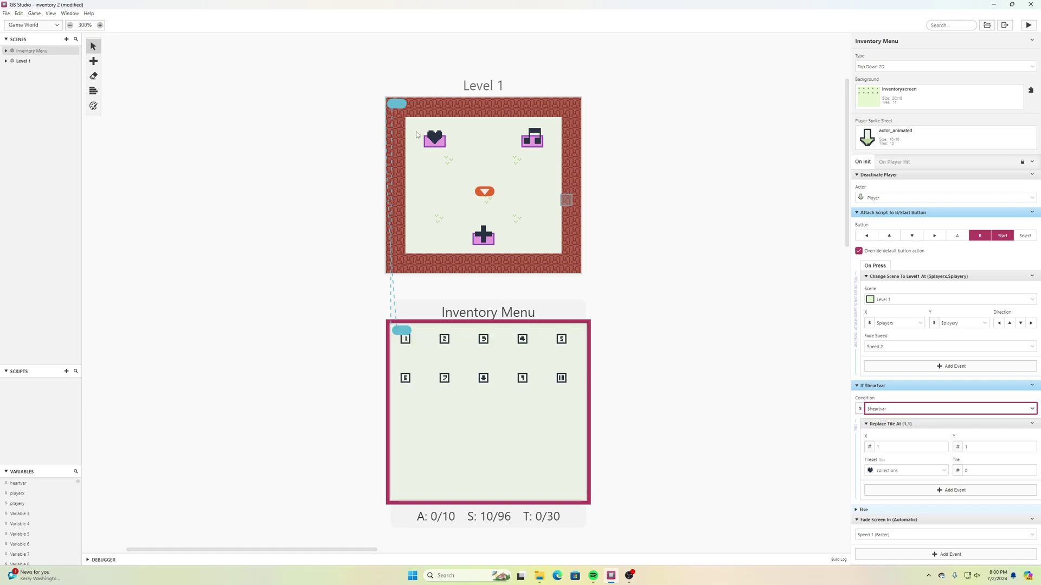
pyautogui.click(7, 14)
pyautogui.click(22, 51)
# Playtest the game, checking the inventory before and after collecting the heart in Level 1, and close the playtest
pyautogui.click(1029, 26)
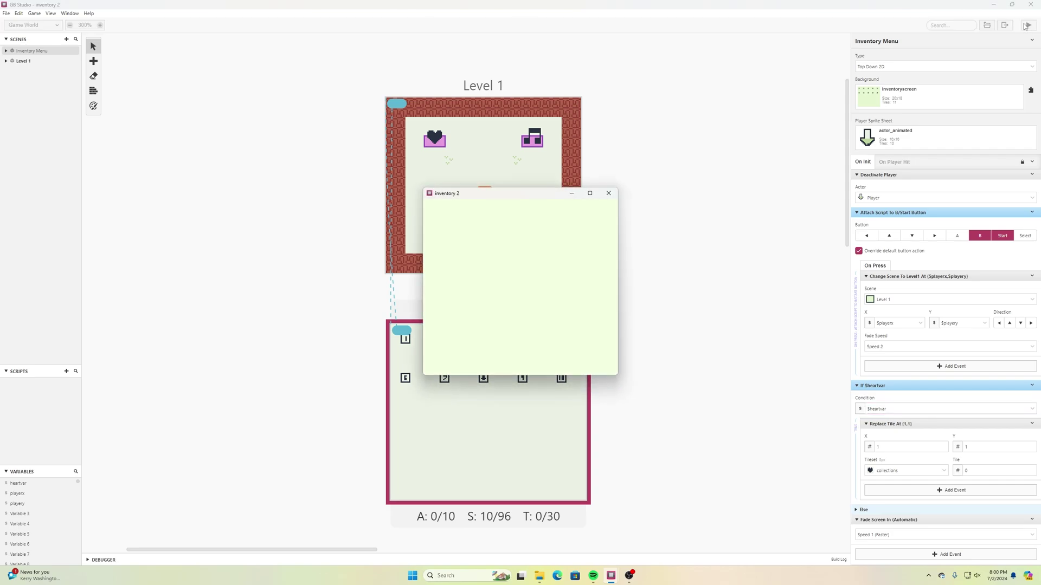
pyautogui.press('Return')
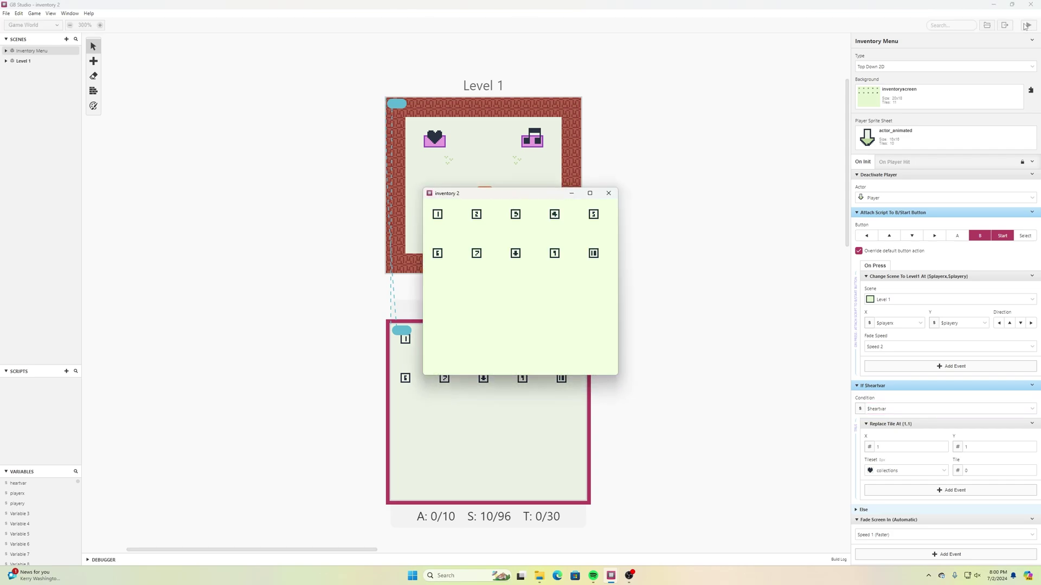
pyautogui.press('Return')
pyautogui.press('Up')
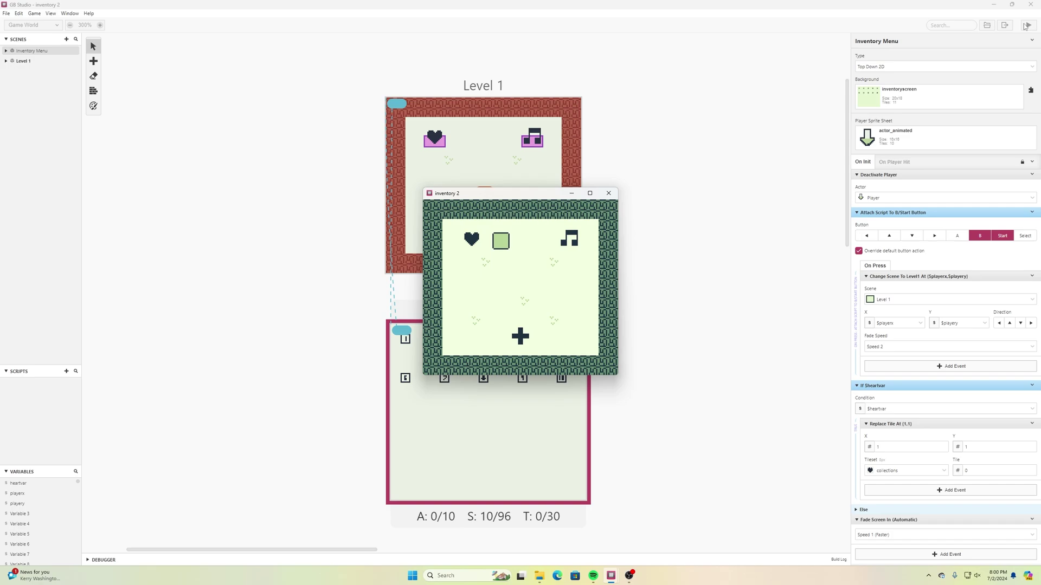
pyautogui.press('Left')
pyautogui.press('Return')
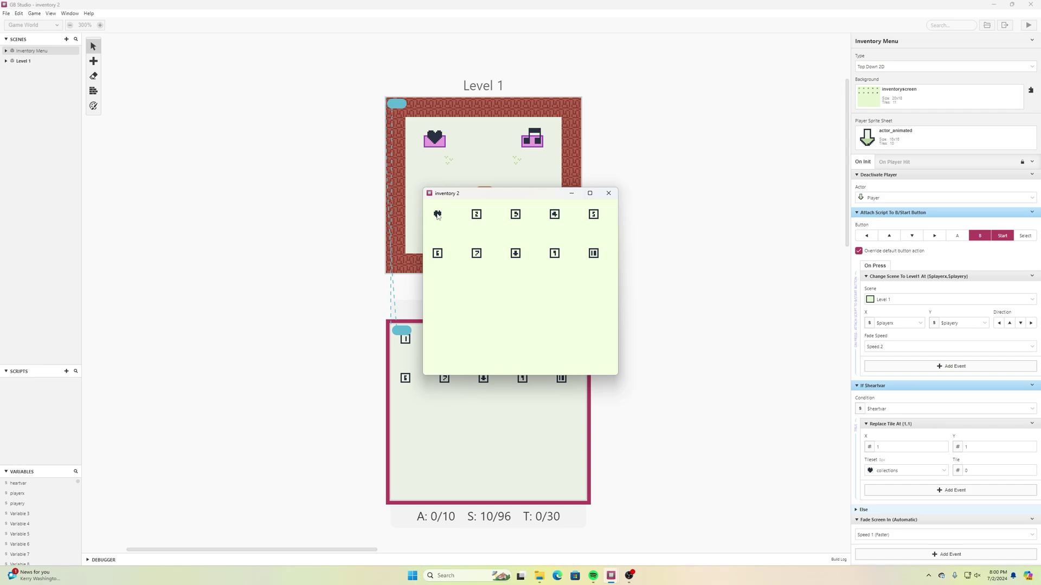
pyautogui.press('Return')
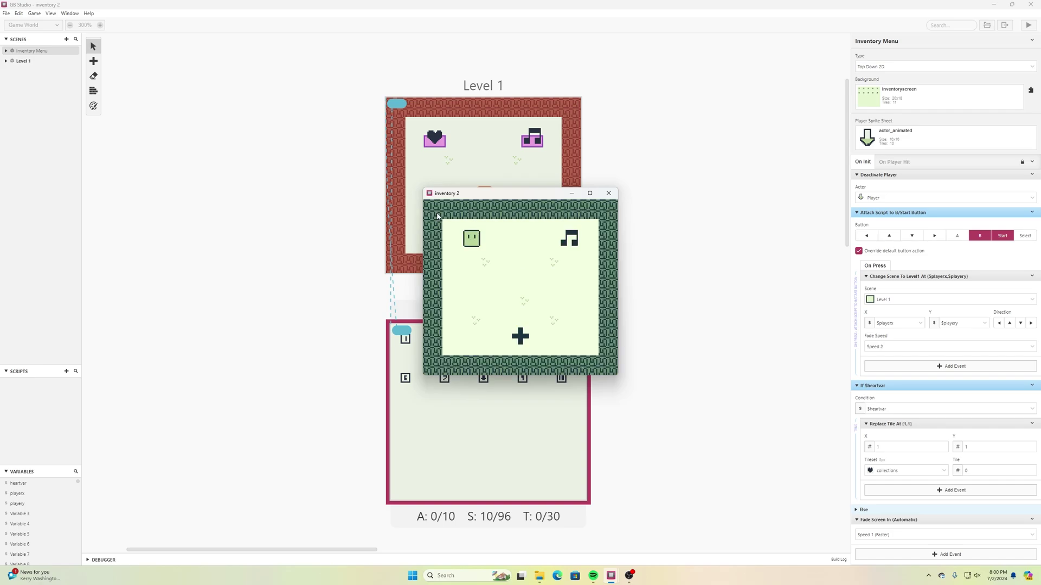
pyautogui.click(606, 194)
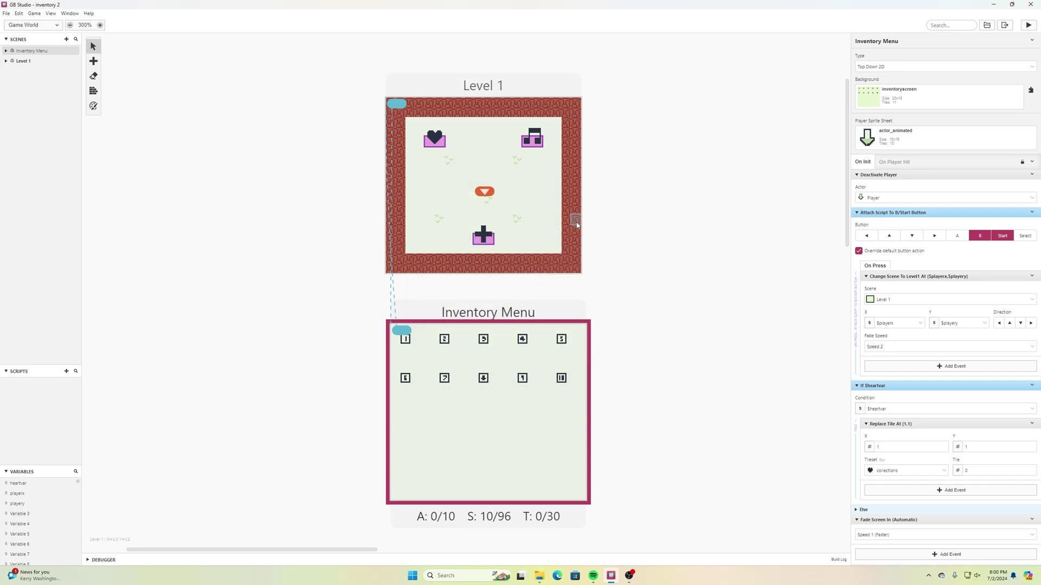
# Put the music note actor in collision group 1 and add Deactivate Actor for itself to its On Hit Player script
pyautogui.click(532, 142)
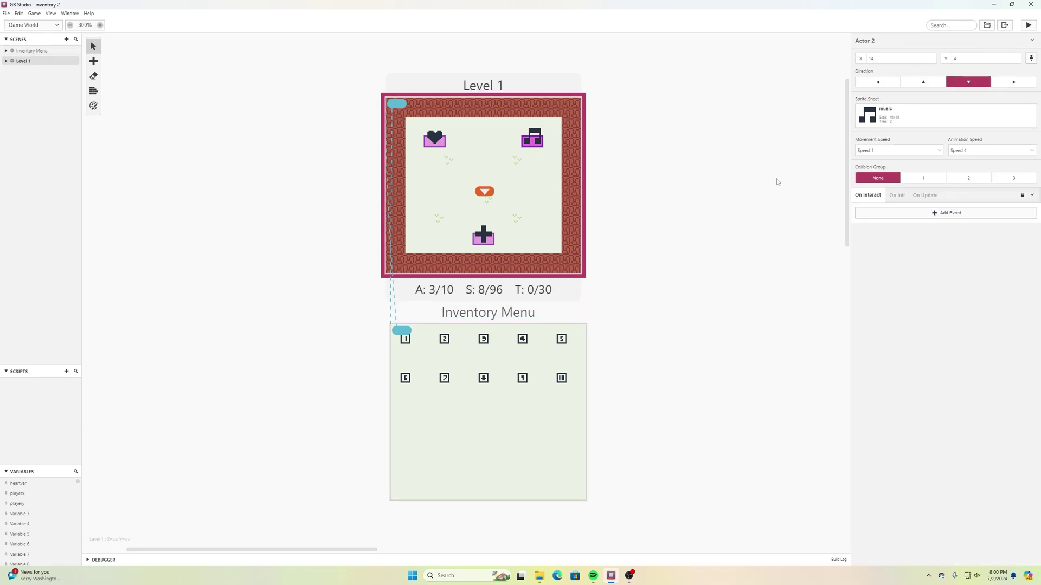
pyautogui.click(915, 178)
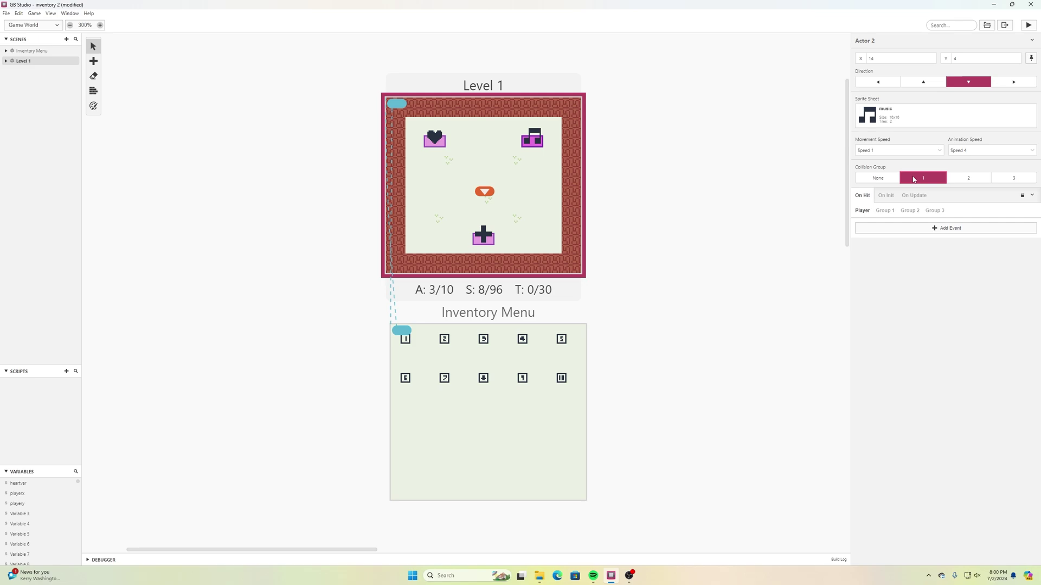
pyautogui.click(873, 227)
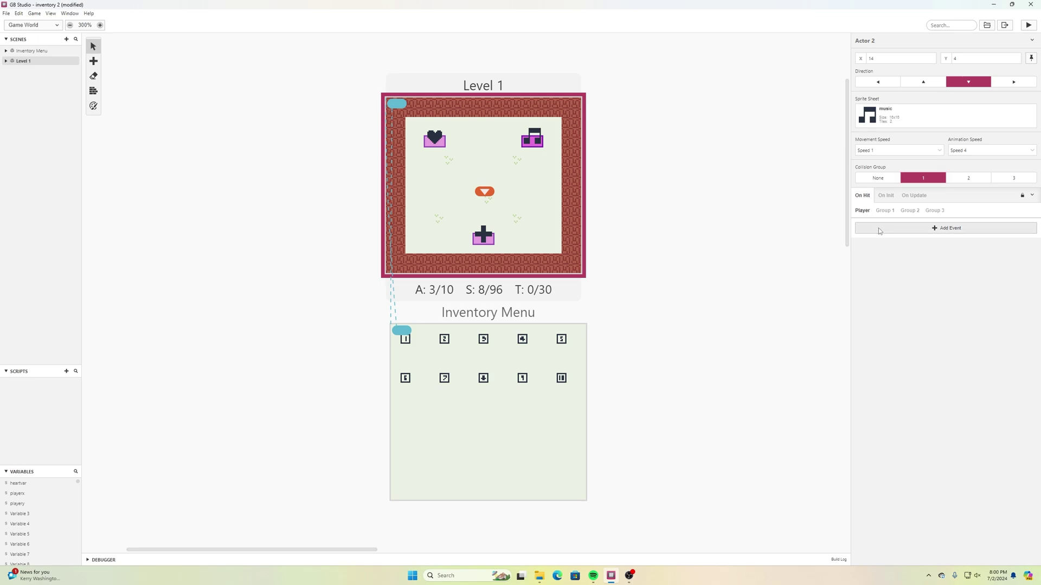
pyautogui.write('deac')
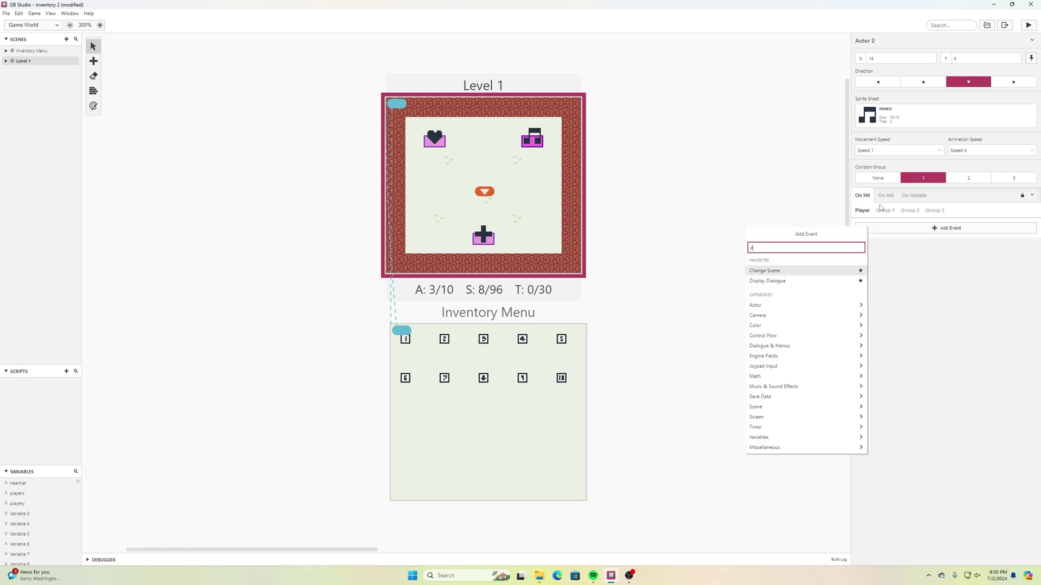
pyautogui.click(804, 263)
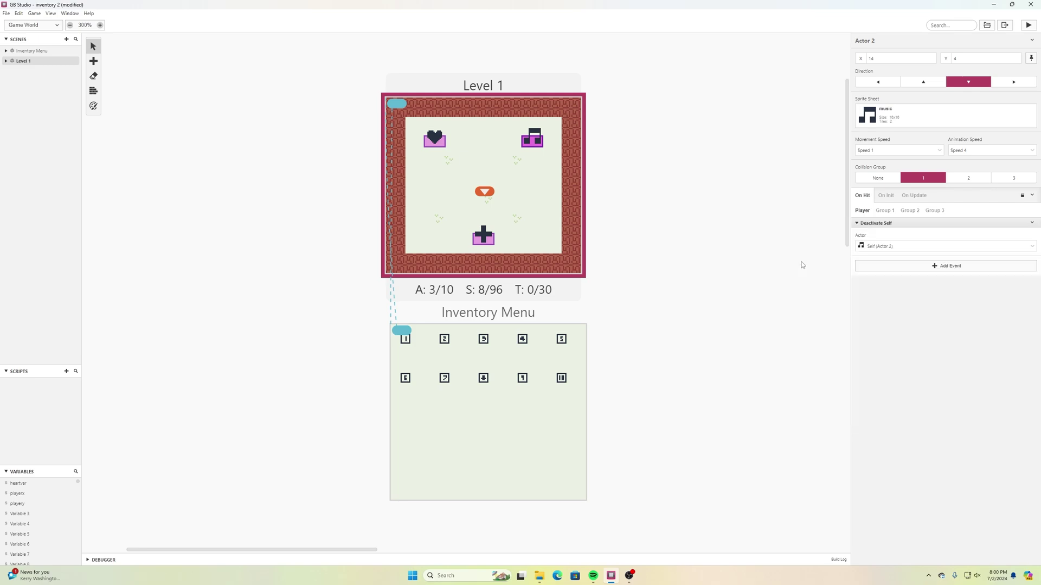
# Add a Variable Set To 'True' event to the music note actor's On Hit Player script
pyautogui.click(909, 268)
pyautogui.write('set')
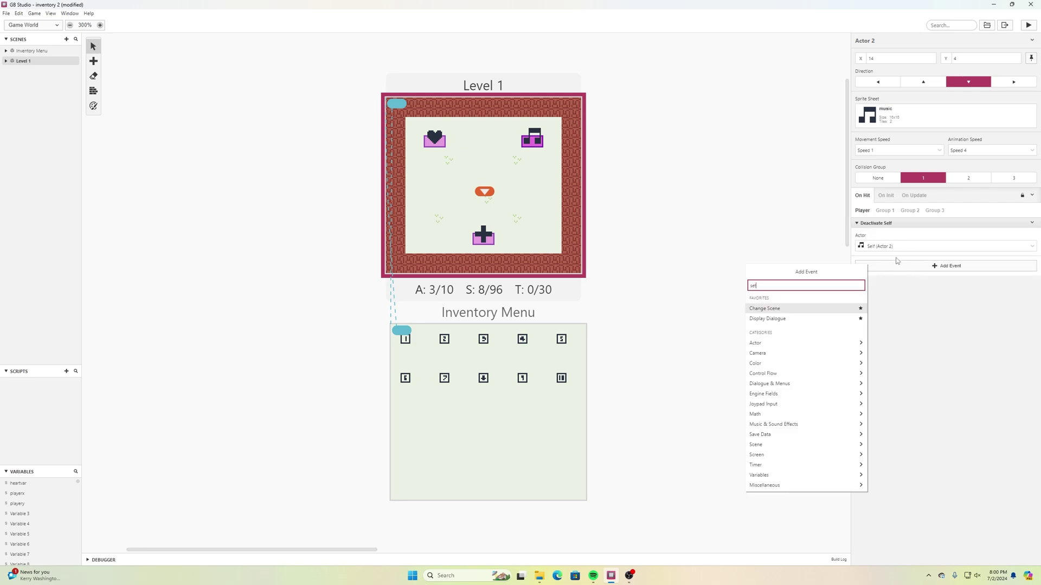
pyautogui.write(' varia')
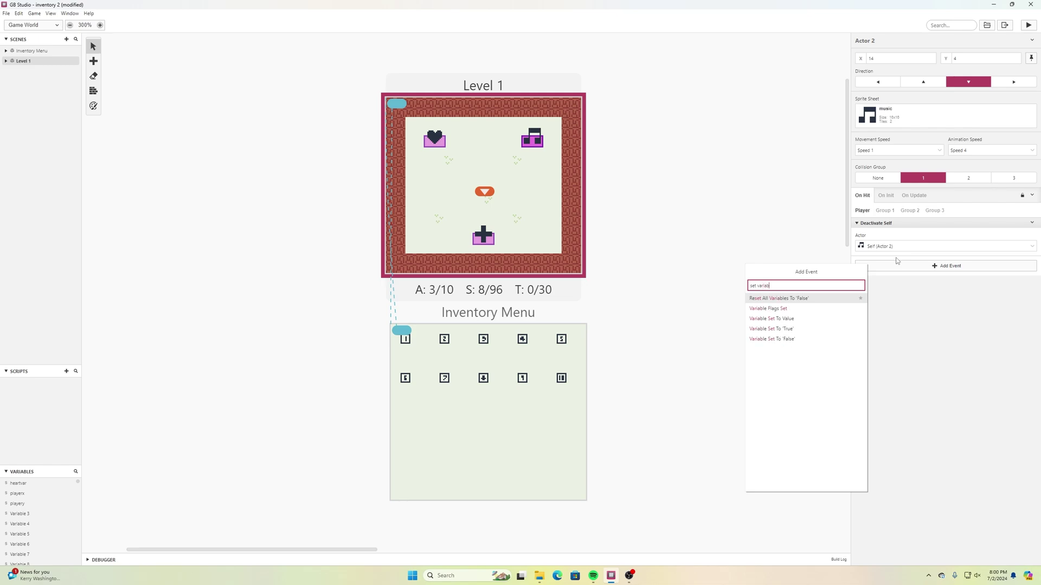
pyautogui.write('b')
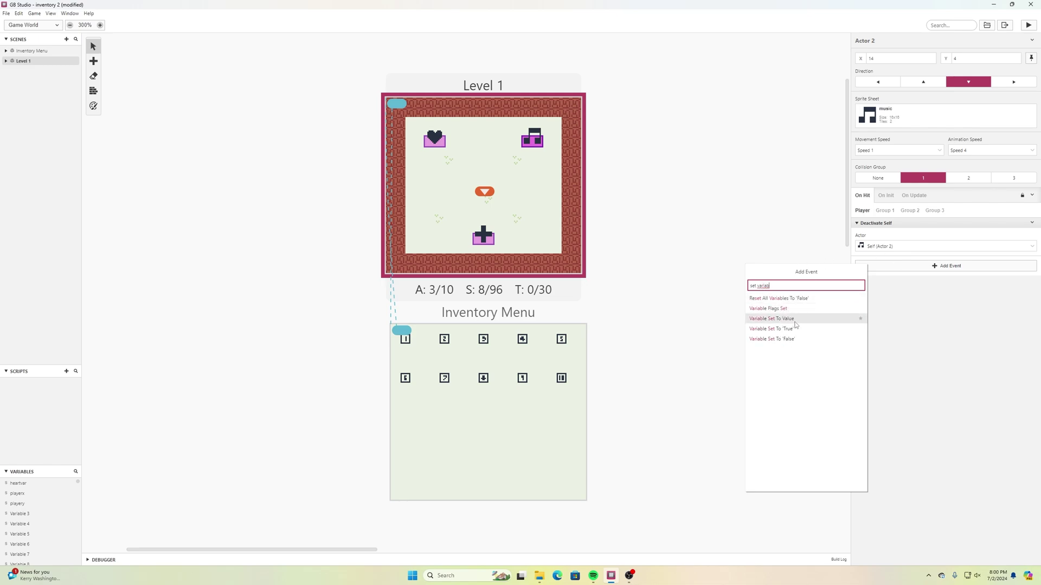
pyautogui.click(792, 328)
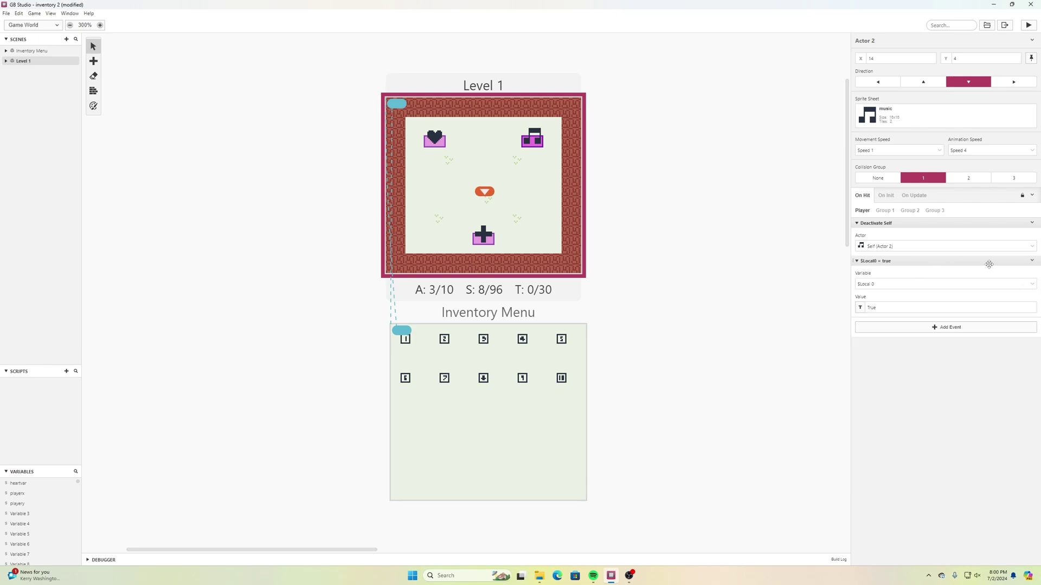
# Assign Variable 3 to the music note's set-to-true event, rename that variable musicvar, and save the project
pyautogui.click(1030, 286)
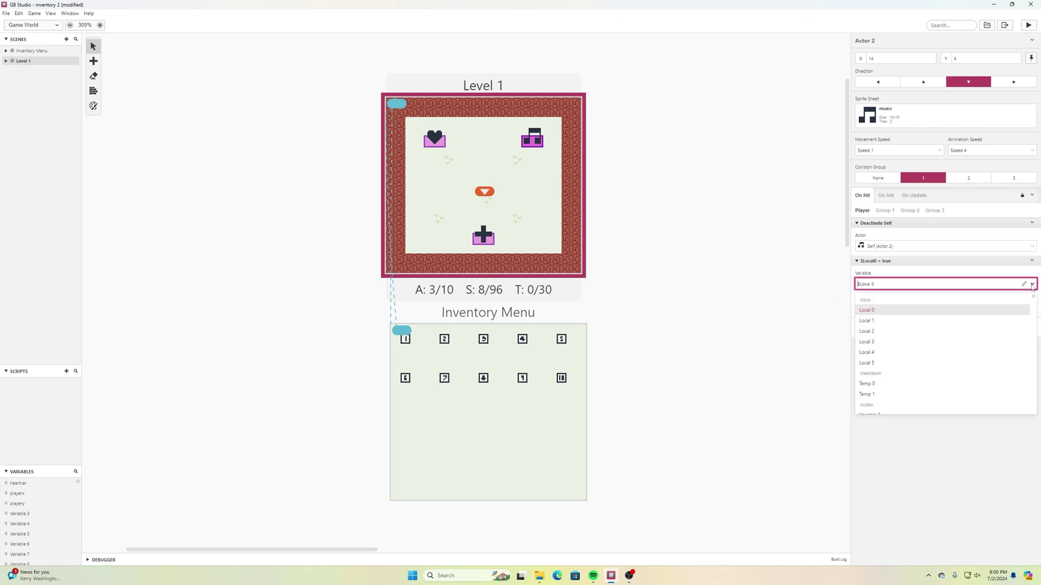
pyautogui.scroll(-3, 974, 333)
pyautogui.scroll(3, 965, 323)
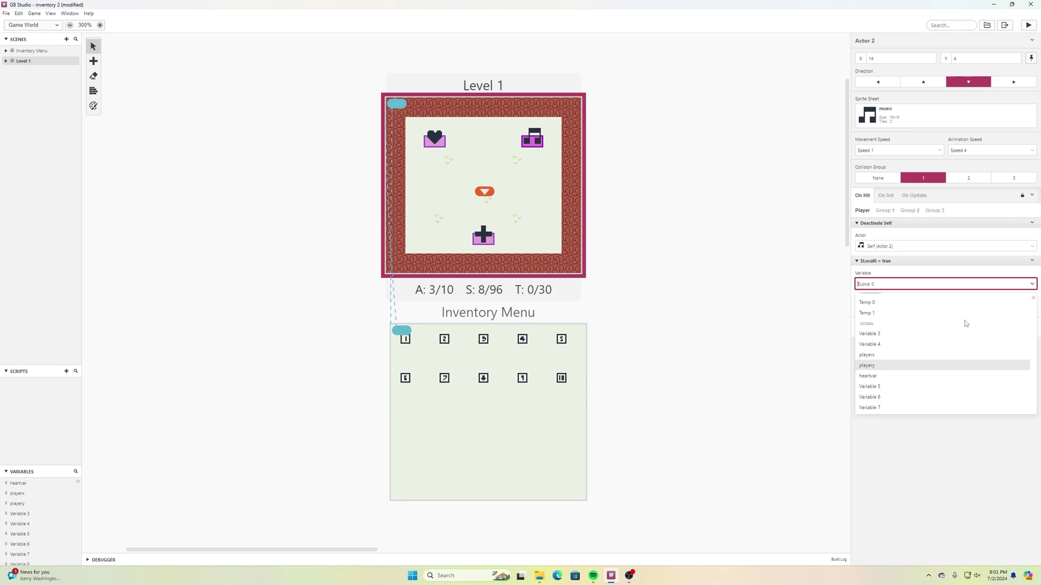
pyautogui.click(897, 334)
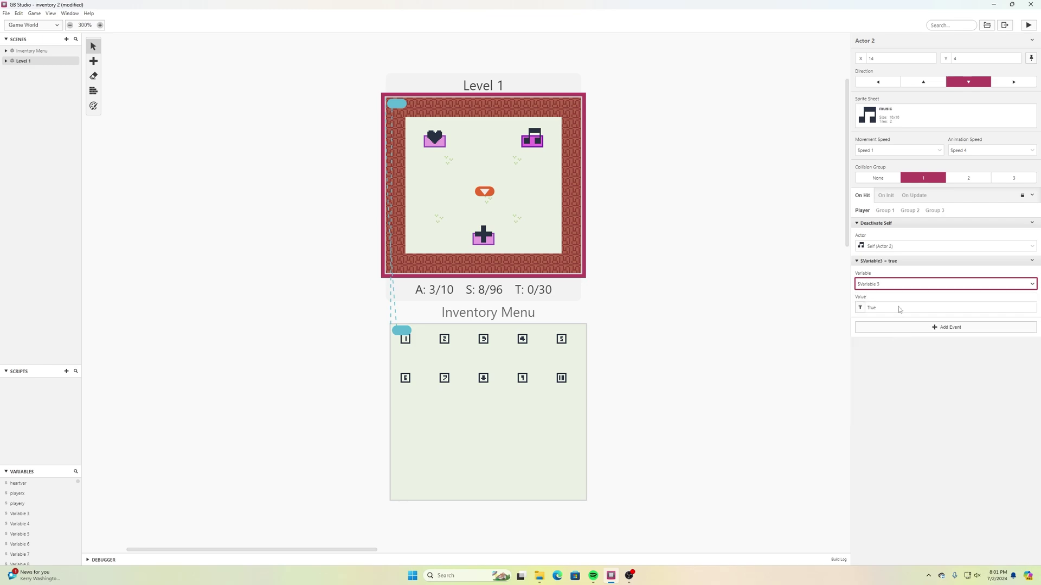
pyautogui.click(1023, 285)
pyautogui.write('musicvar')
pyautogui.press('Return')
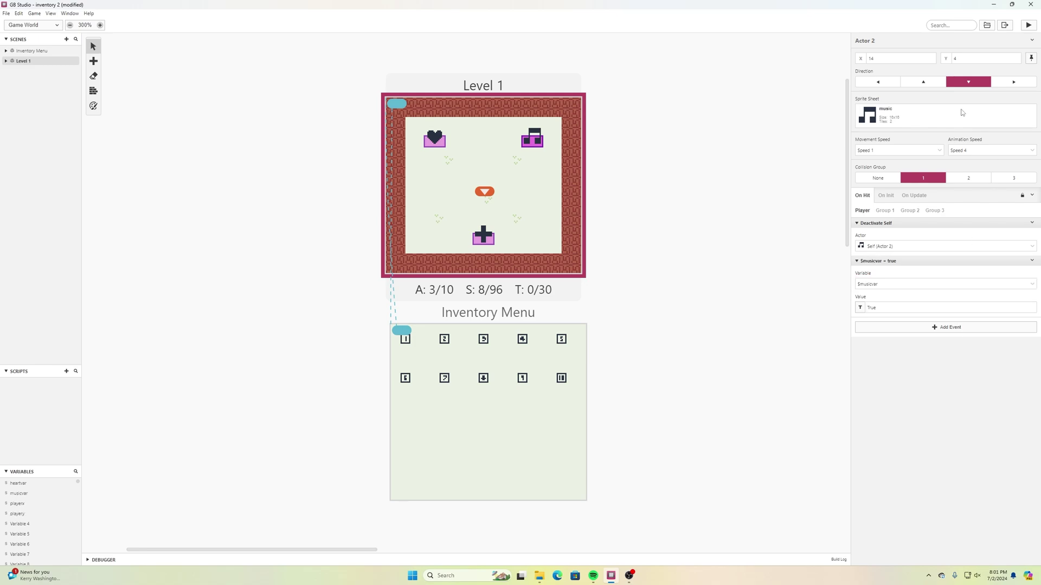
pyautogui.click(7, 13)
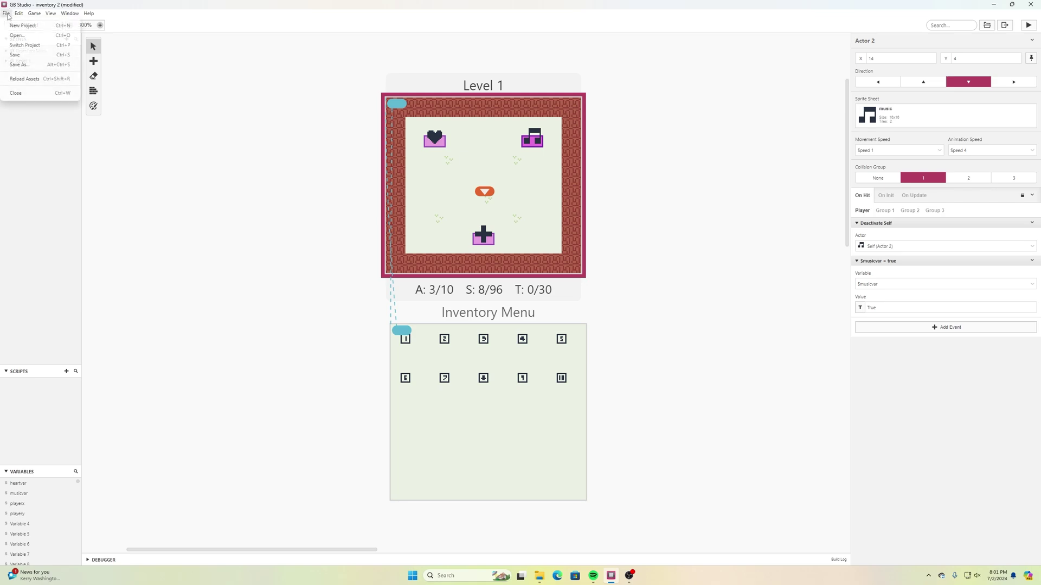
pyautogui.click(22, 53)
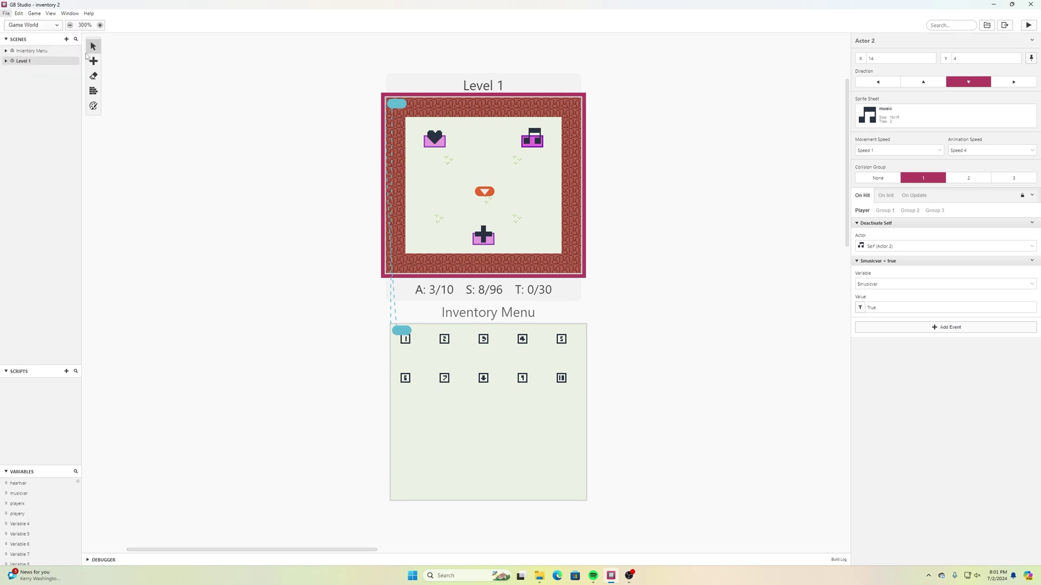
# Add an If Variable Is 'True' event to Level 1's On Init script with musicvar as its condition
pyautogui.click(489, 141)
pyautogui.scroll(-2, 980, 374)
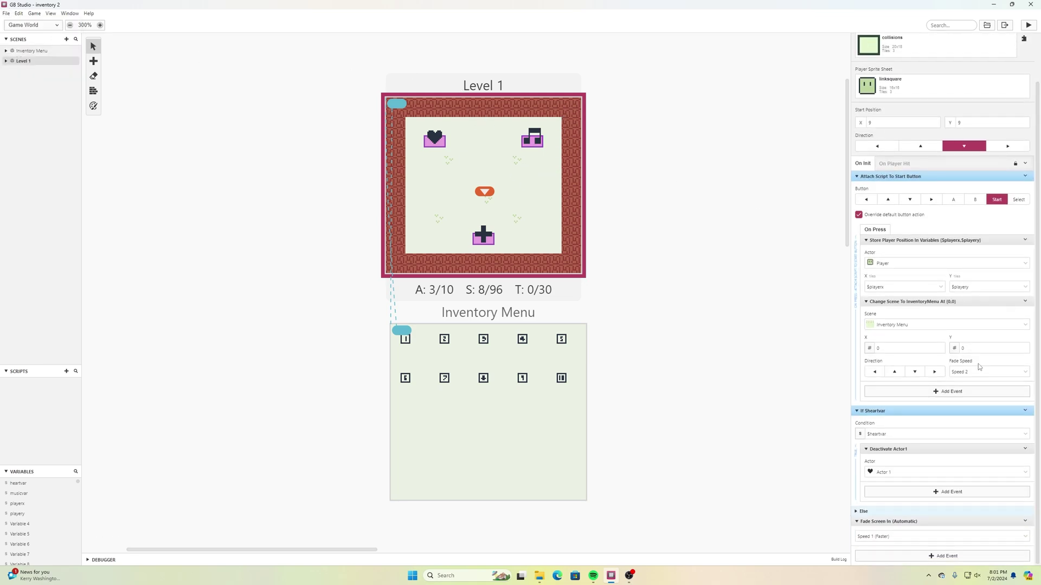
pyautogui.click(942, 556)
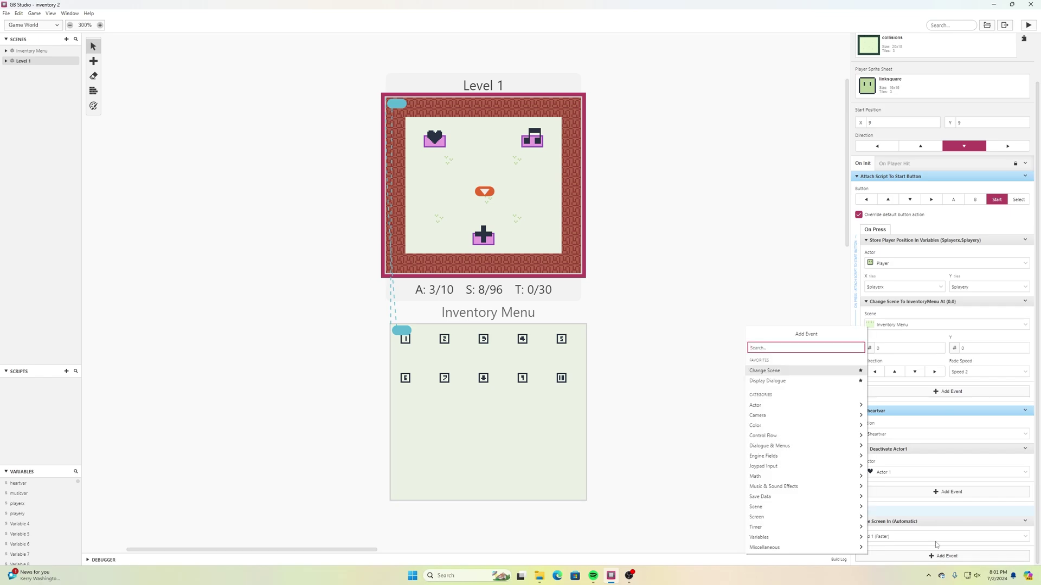
pyautogui.write('if var')
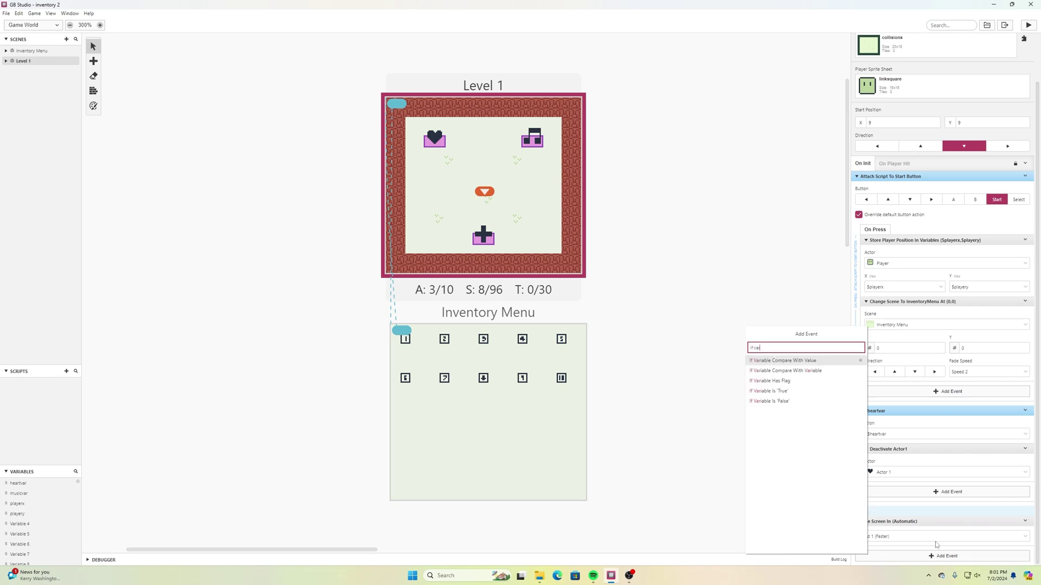
pyautogui.click(808, 390)
pyautogui.scroll(-1, 961, 470)
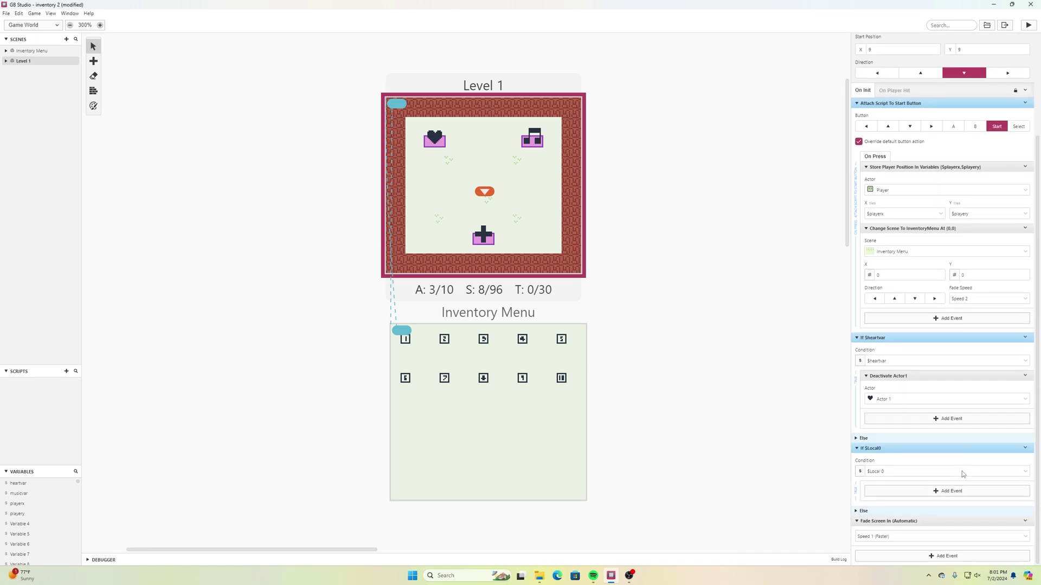
pyautogui.click(1025, 471)
pyautogui.scroll(-3, 976, 486)
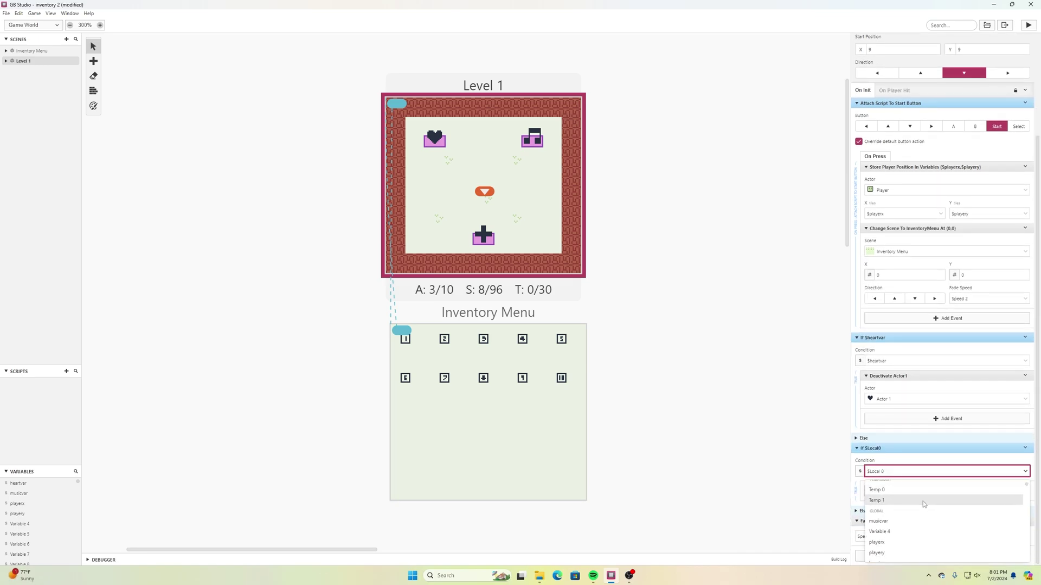
pyautogui.click(907, 521)
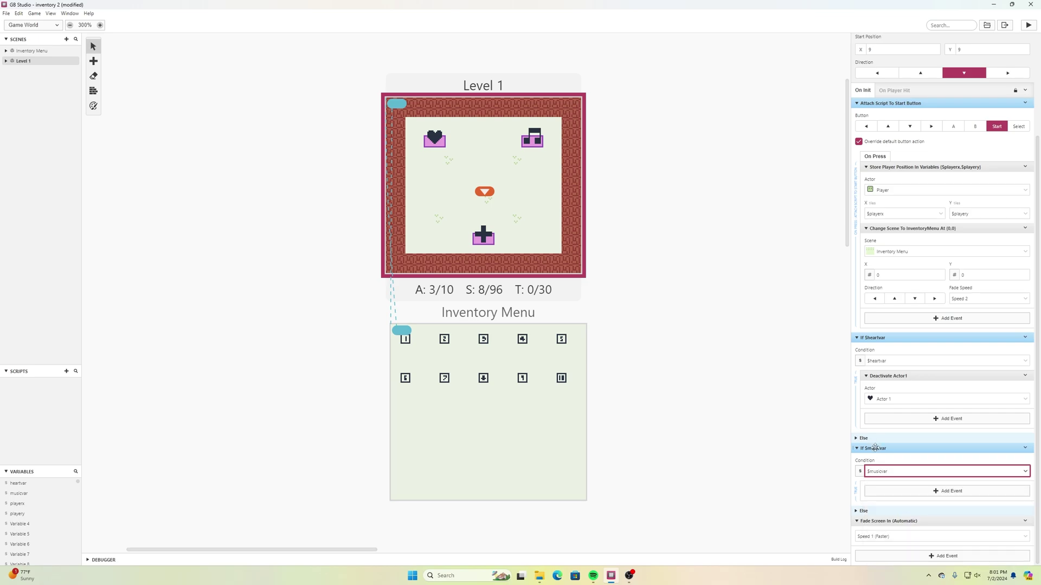
# Inside Level 1's musicvar If event, add Deactivate Actor for Actor 2 and save the project
pyautogui.click(920, 493)
pyautogui.write('deactiva')
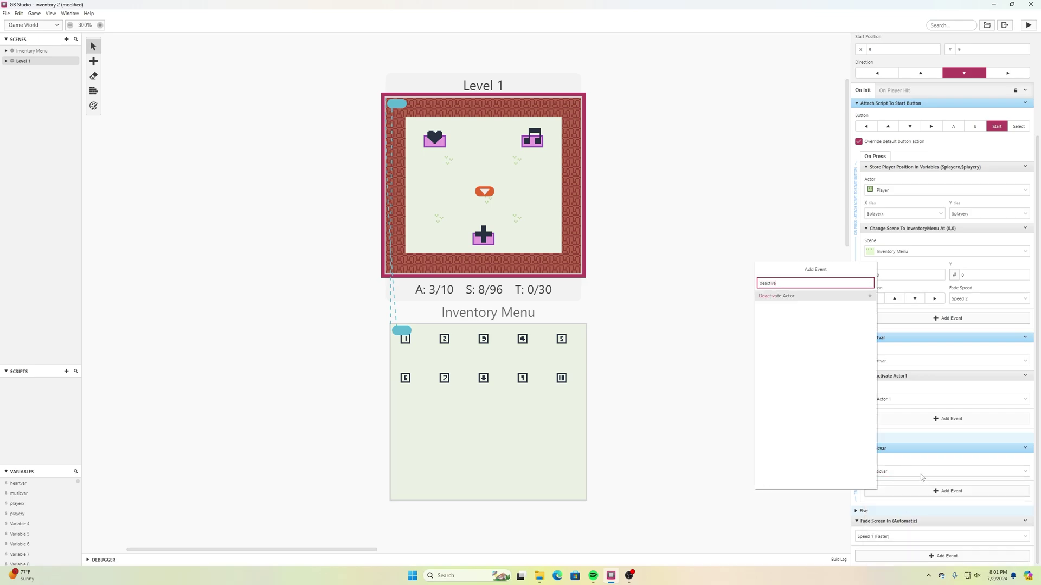
pyautogui.click(825, 297)
pyautogui.click(918, 512)
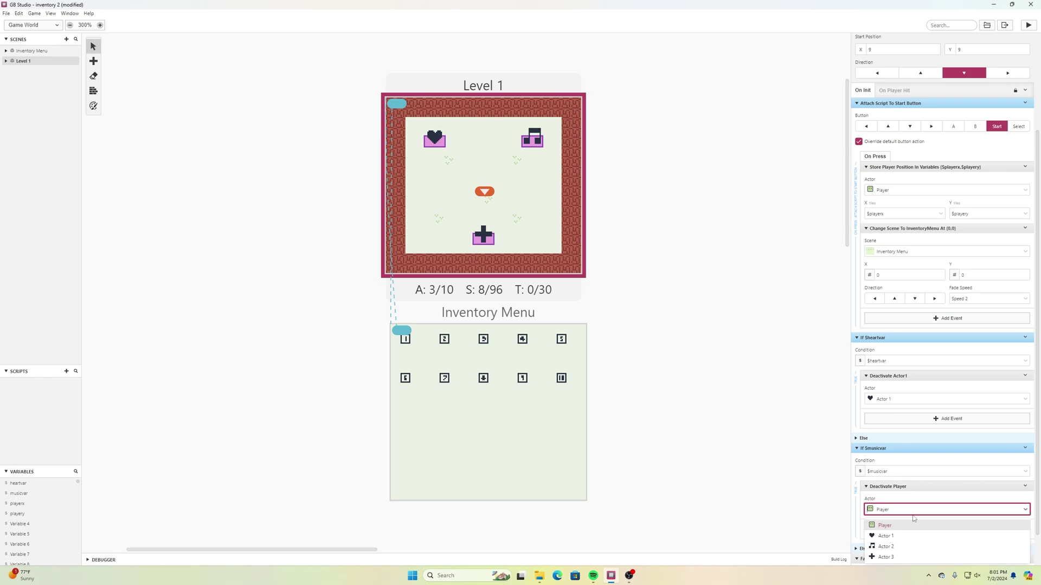
pyautogui.click(902, 544)
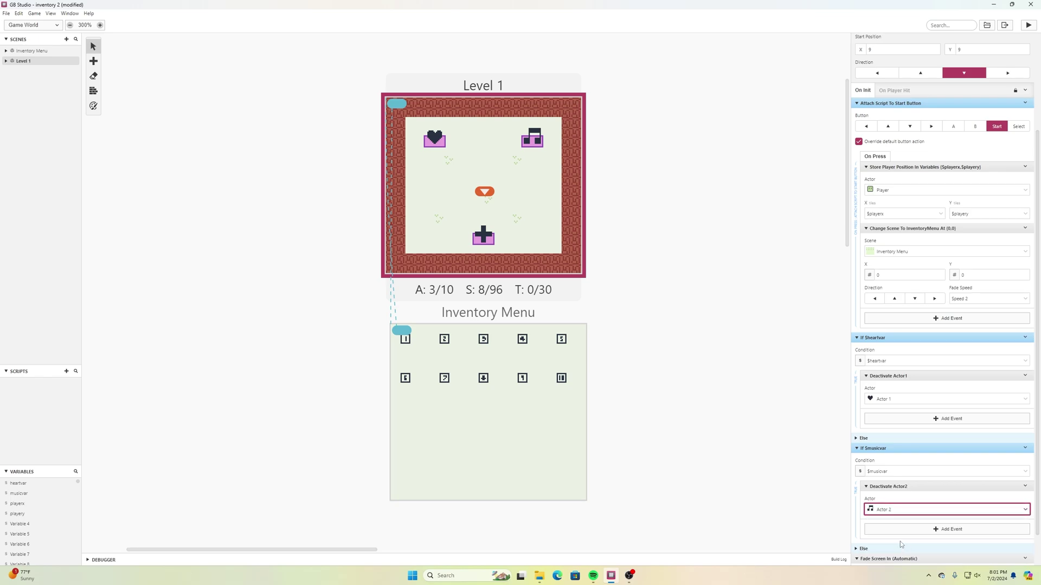
pyautogui.click(6, 13)
pyautogui.click(22, 45)
# Add an If Variable Is 'True' event to the Inventory Menu scene's On Init script with musicvar as its condition
pyautogui.click(469, 441)
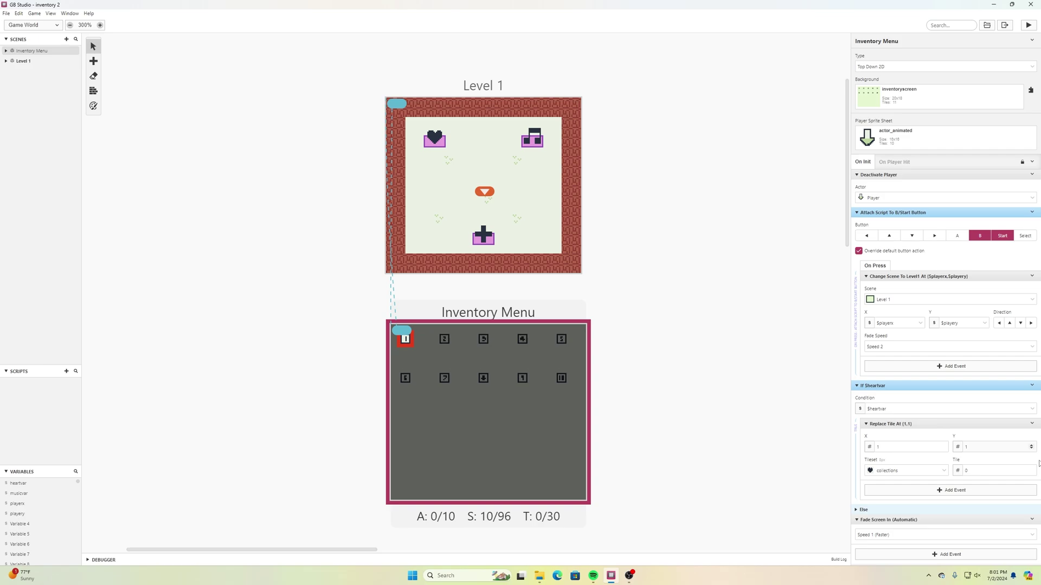
pyautogui.click(954, 554)
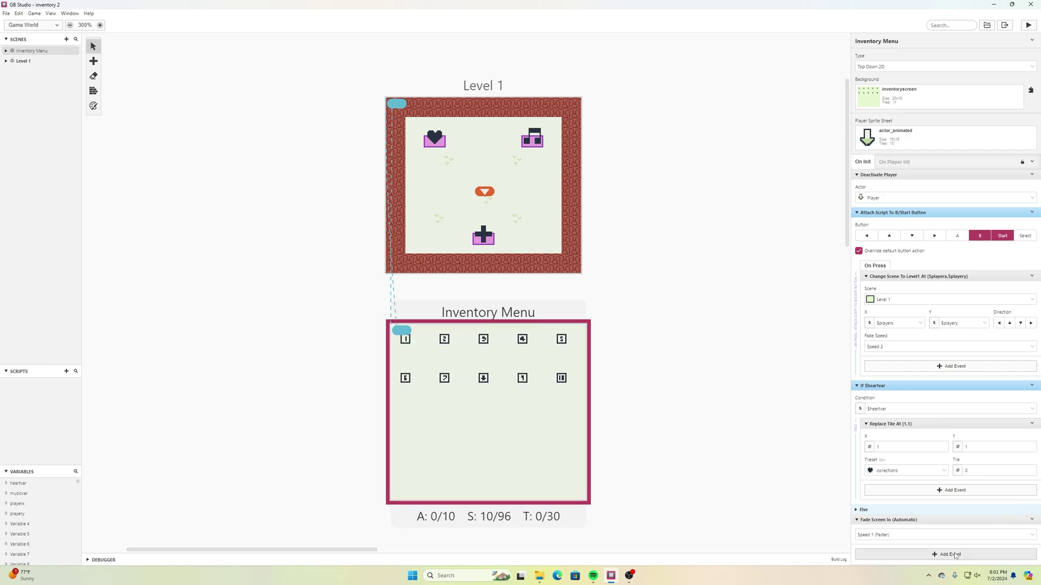
pyautogui.write('If v')
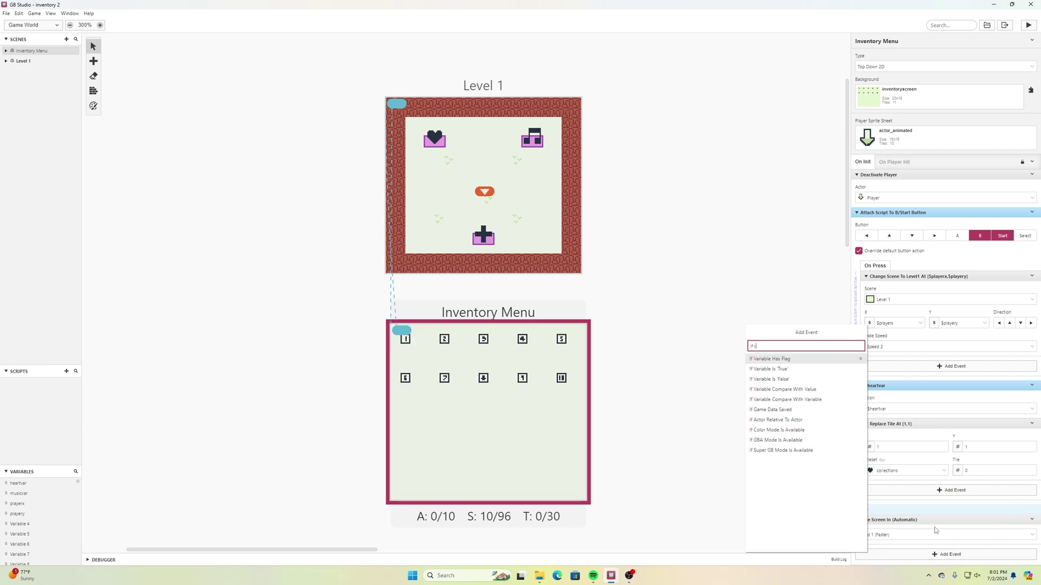
pyautogui.write('ariable')
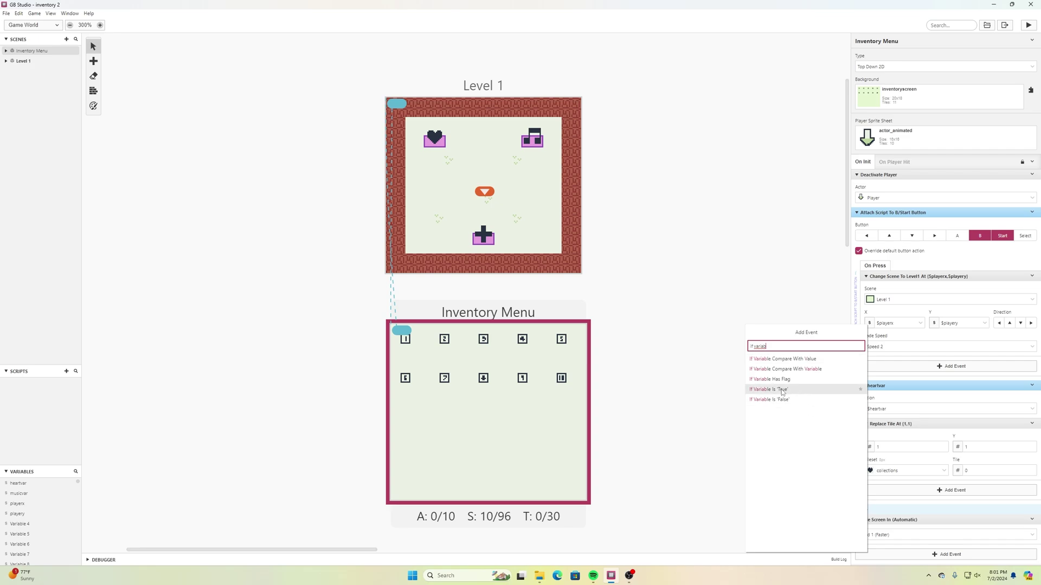
pyautogui.click(782, 391)
pyautogui.scroll(-2, 951, 389)
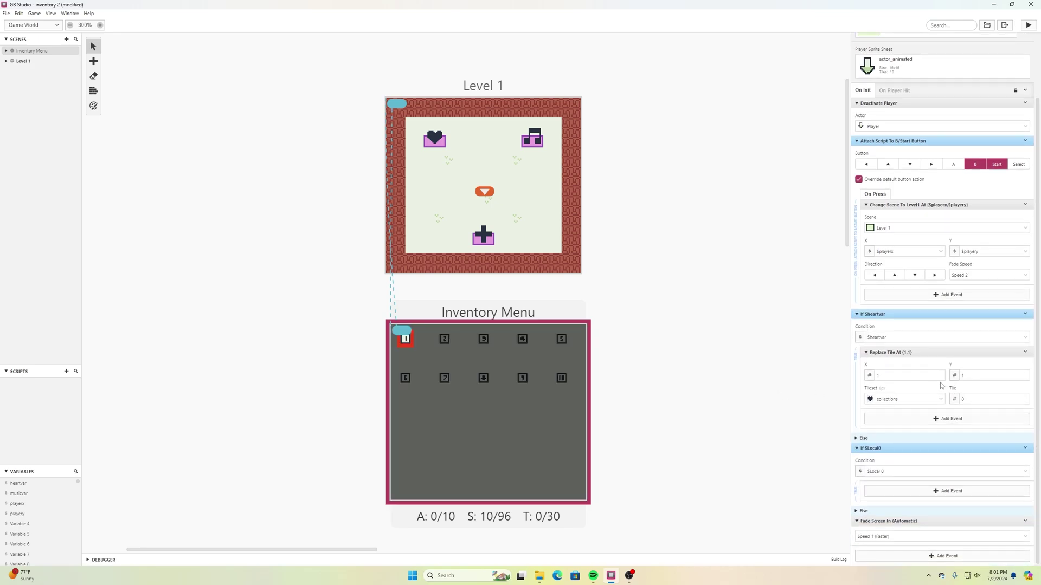
pyautogui.click(1024, 472)
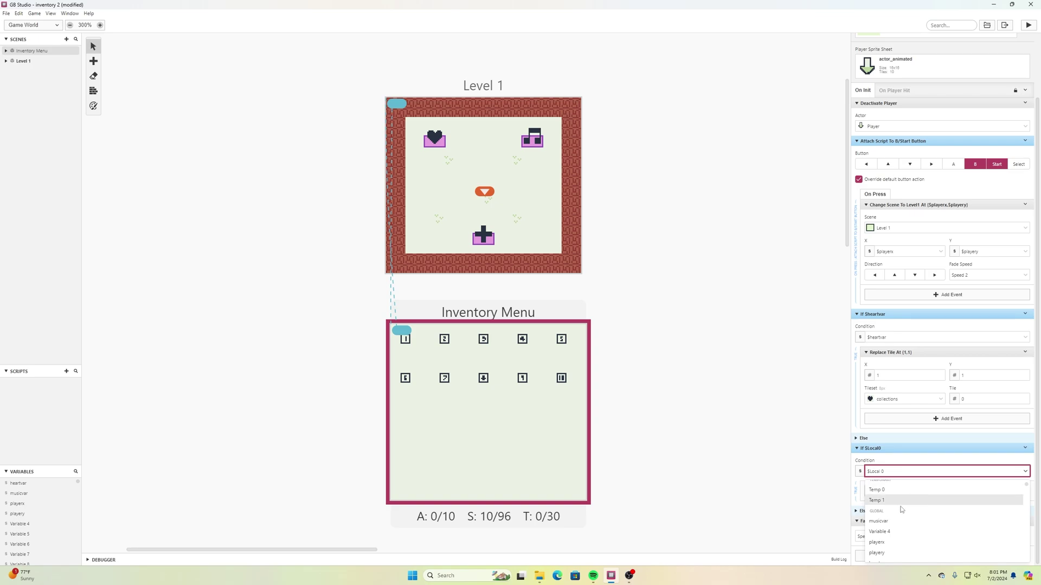
pyautogui.click(893, 520)
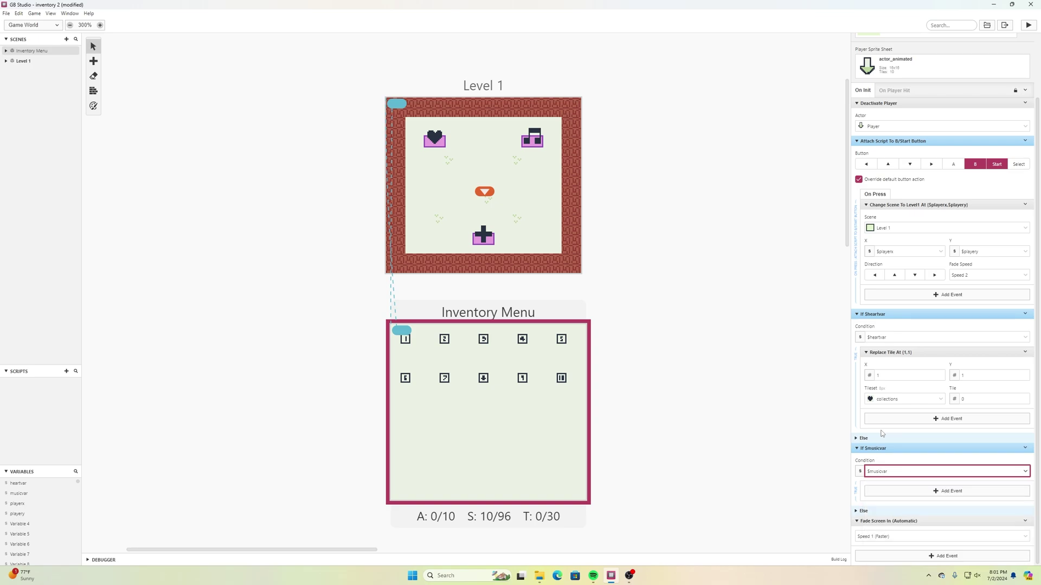
# Inside the Inventory Menu's musicvar If event, add Replace Tile At Position with X 5 and Y 1
pyautogui.click(894, 492)
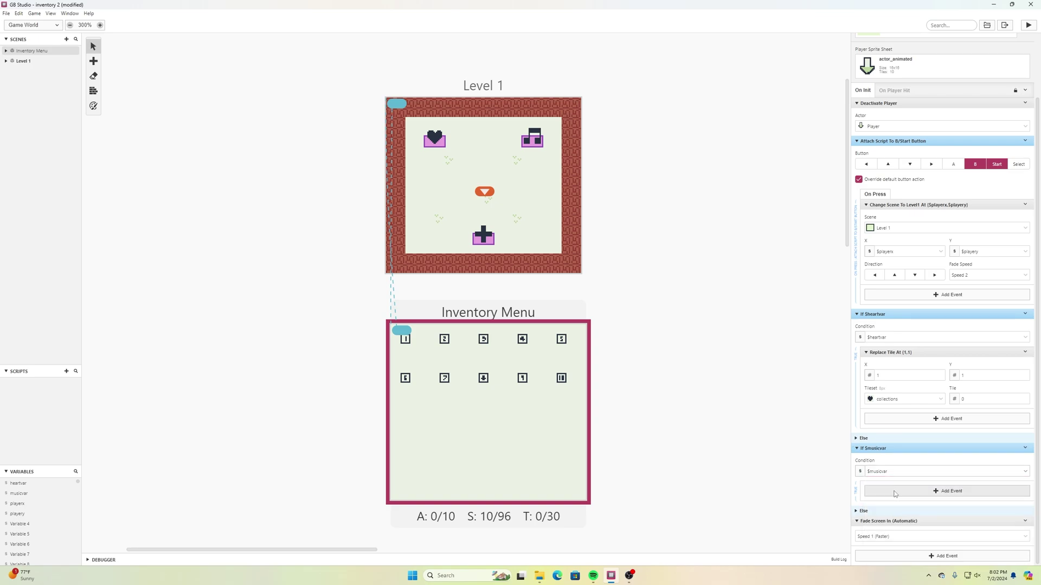
pyautogui.write('rep')
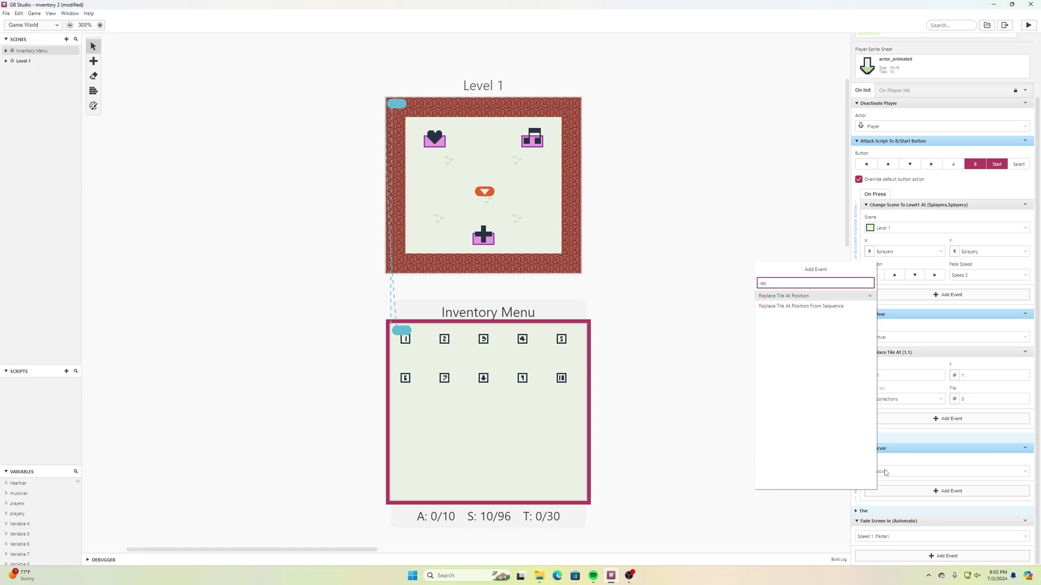
pyautogui.click(810, 296)
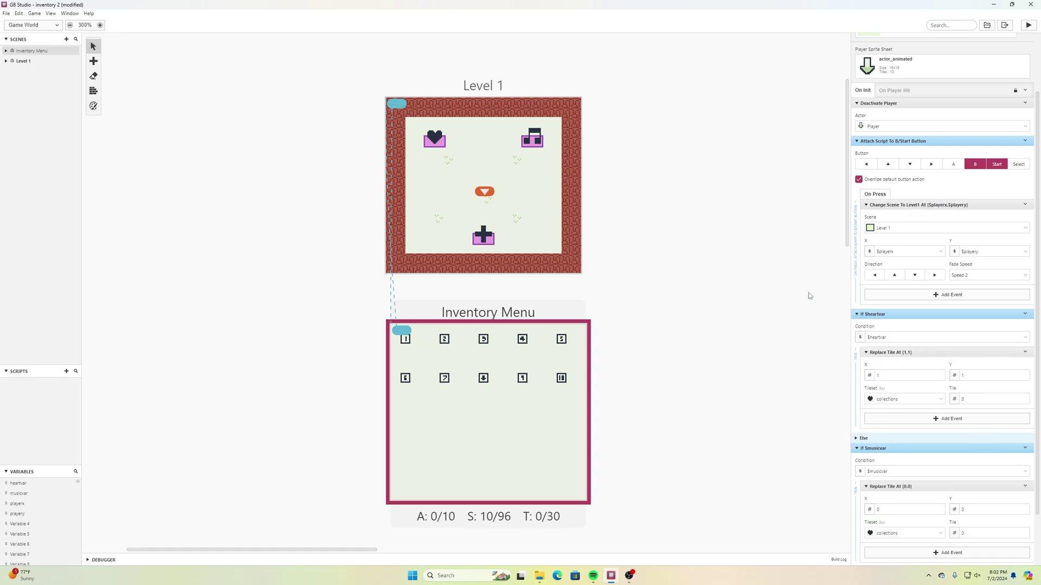
pyautogui.click(939, 508)
pyautogui.click(939, 509)
pyautogui.click(939, 509)
pyautogui.click(939, 508)
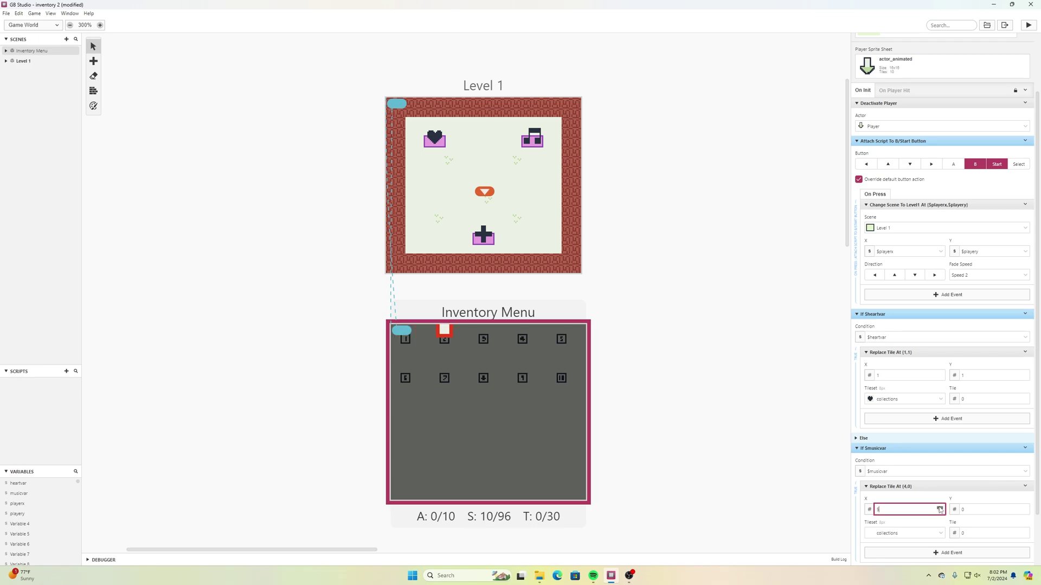
pyautogui.click(1024, 507)
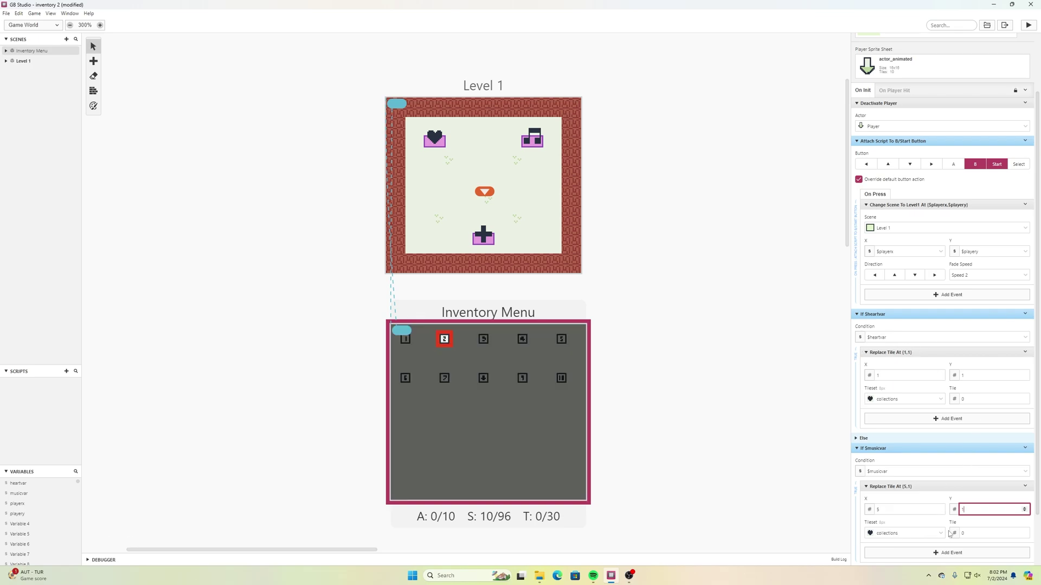
# Set the music note's replacement to tile 1 of the collections tileset and save the project
pyautogui.click(1025, 532)
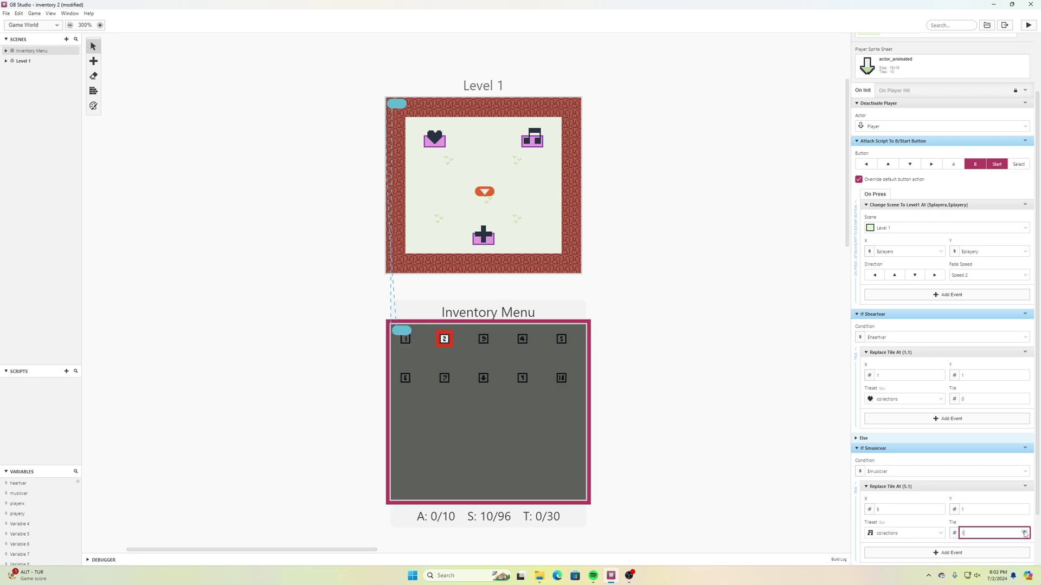
pyautogui.click(7, 13)
pyautogui.click(22, 50)
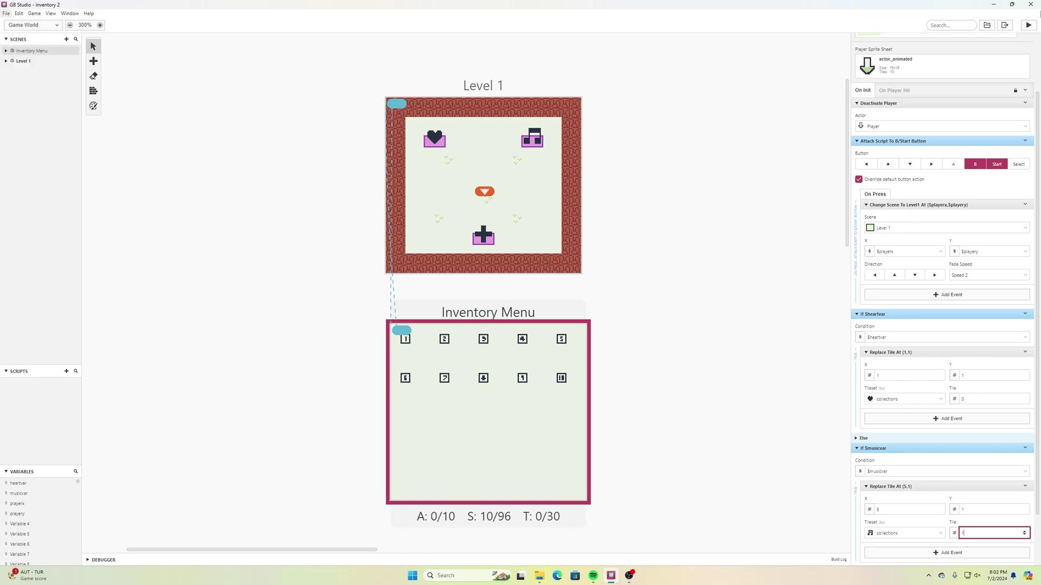
# Play-test the game by collecting the music note and heart and checking the inventory menu, and close the game window
pyautogui.click(1029, 26)
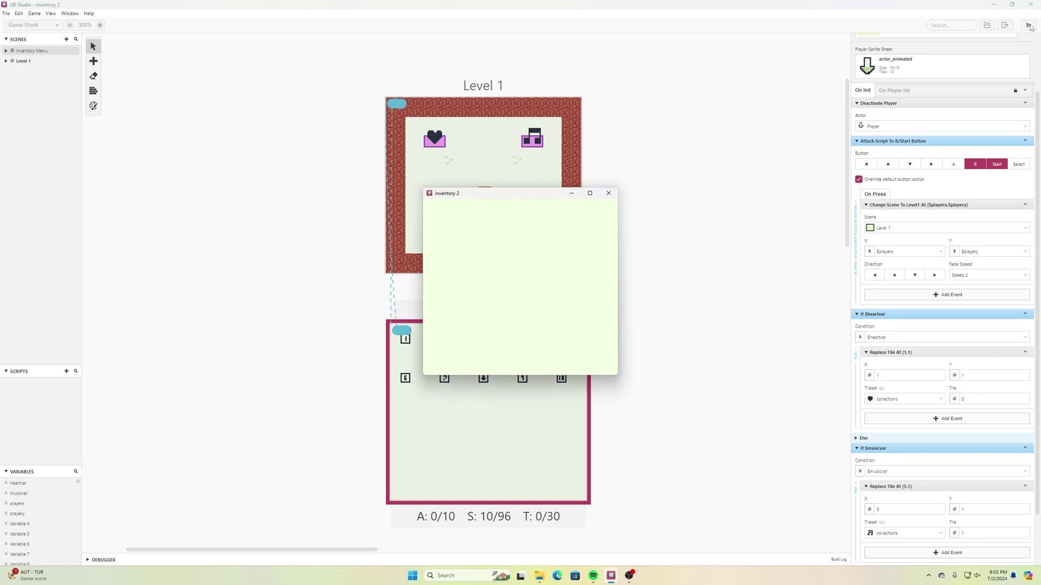
pyautogui.press('Up')
pyautogui.press('Right')
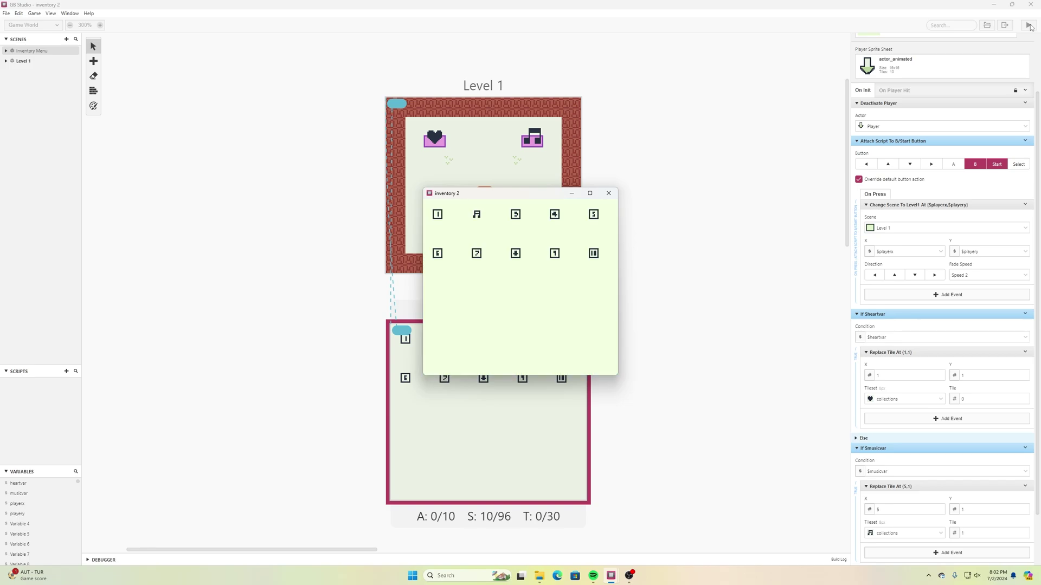
pyautogui.press('Return')
pyautogui.press('Left')
pyautogui.press('Return')
pyautogui.press('Down')
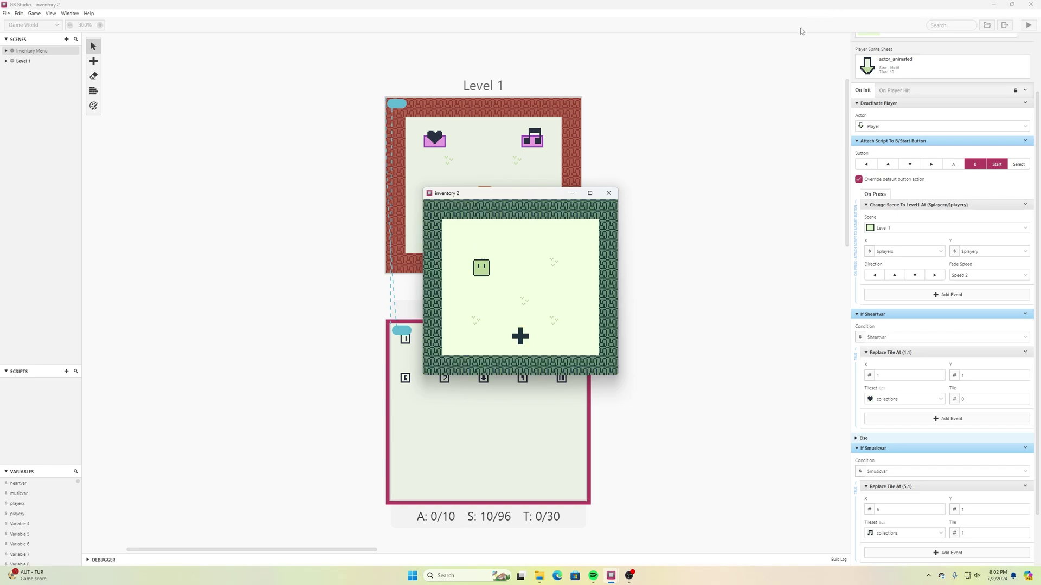
pyautogui.click(608, 193)
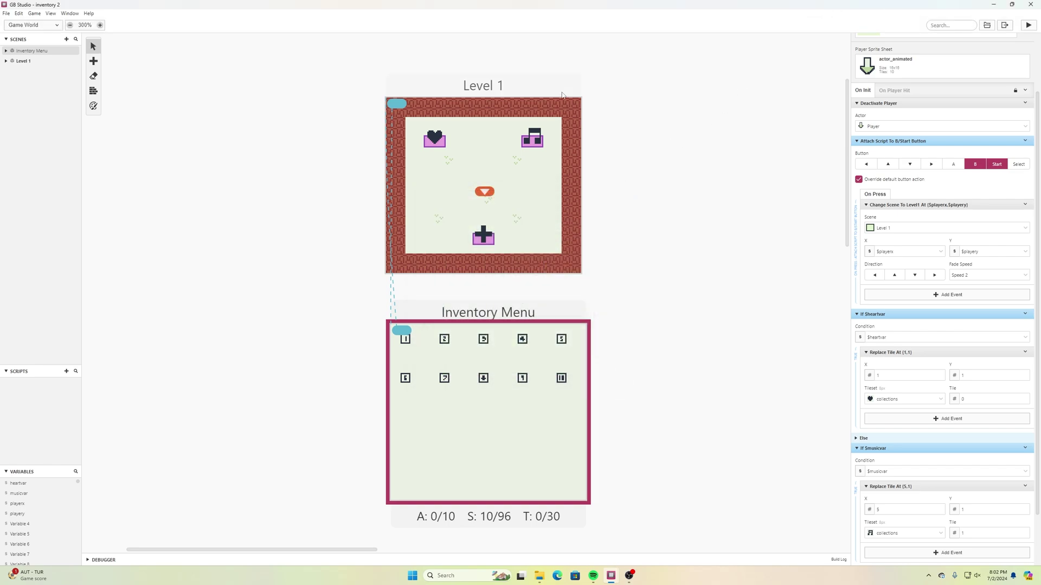
# Put the health cross actor in collision group 1 and add a Variable Set To 'True' event to its On Hit Player script
pyautogui.click(484, 237)
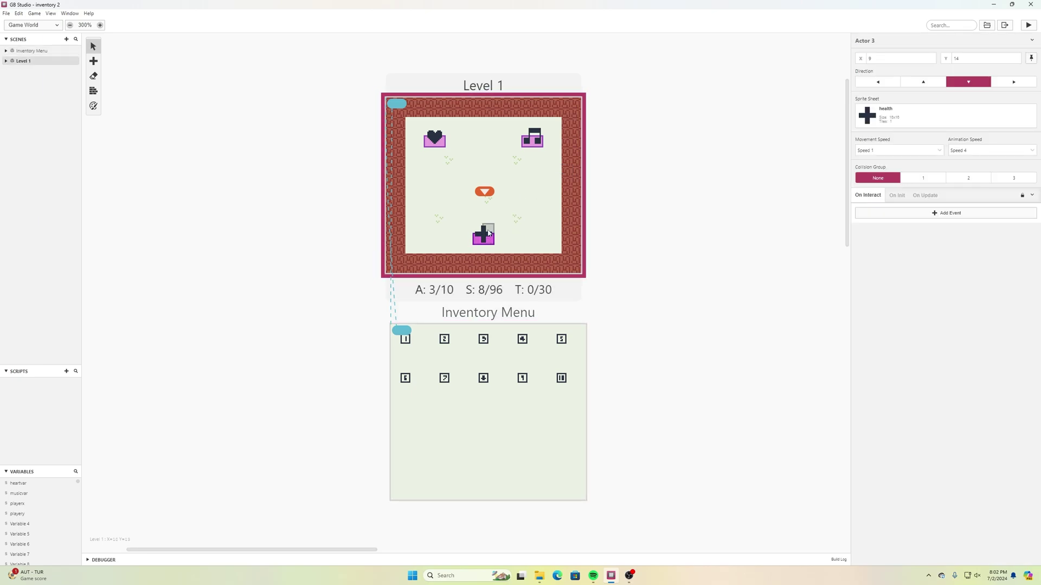
pyautogui.click(922, 179)
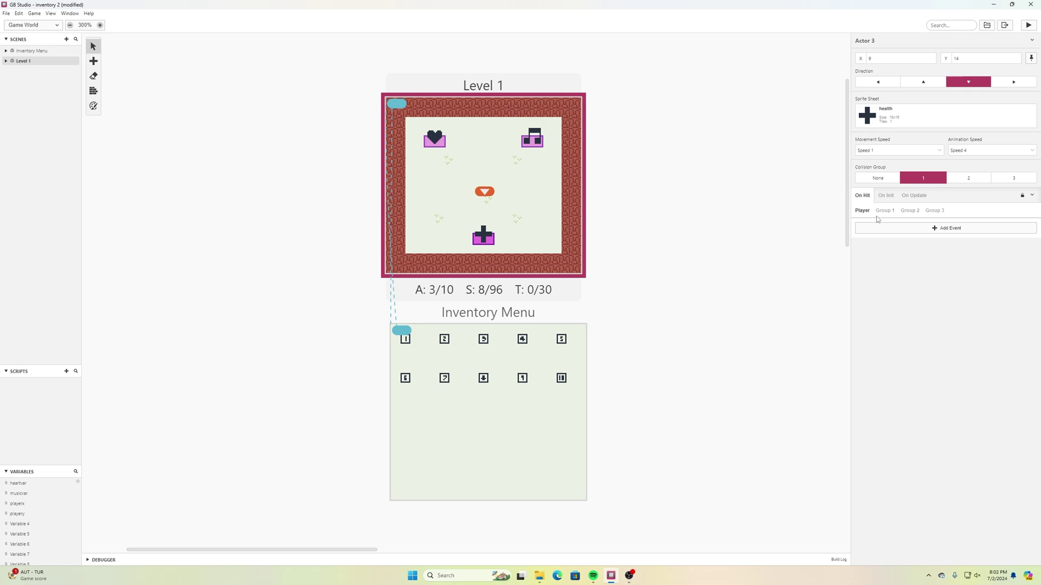
pyautogui.click(889, 227)
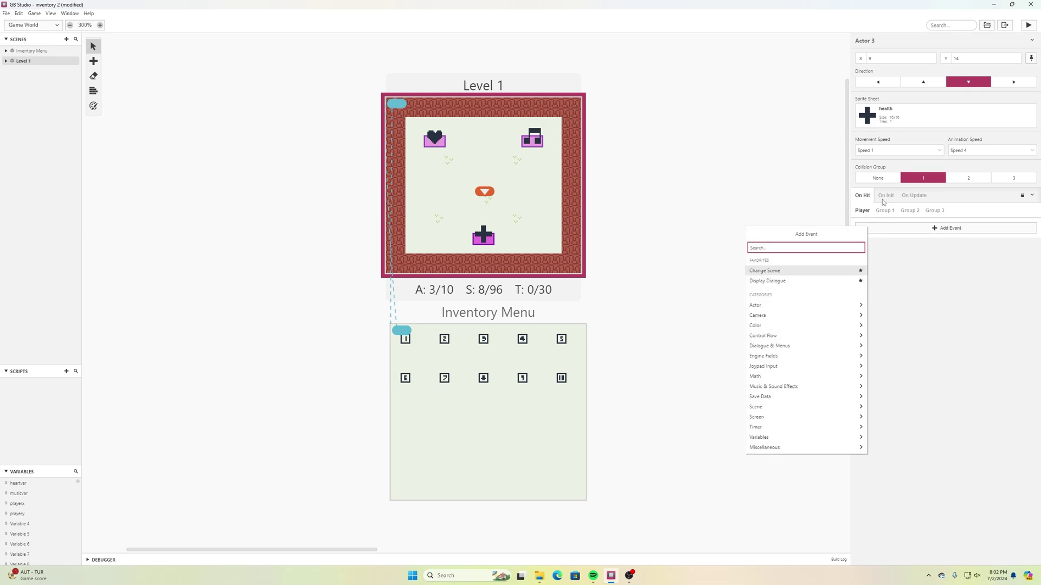
pyautogui.write('set var')
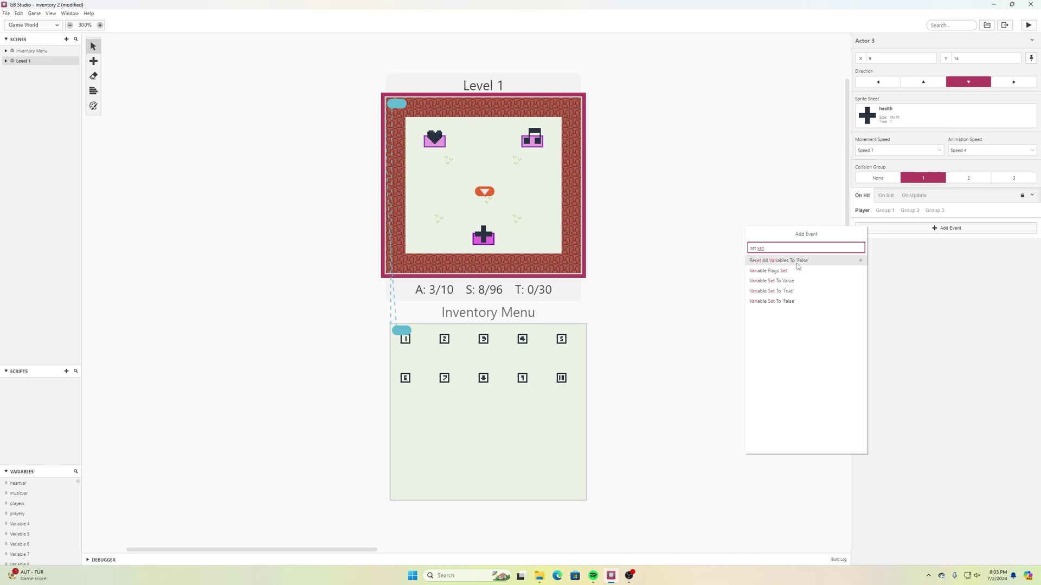
pyautogui.click(798, 291)
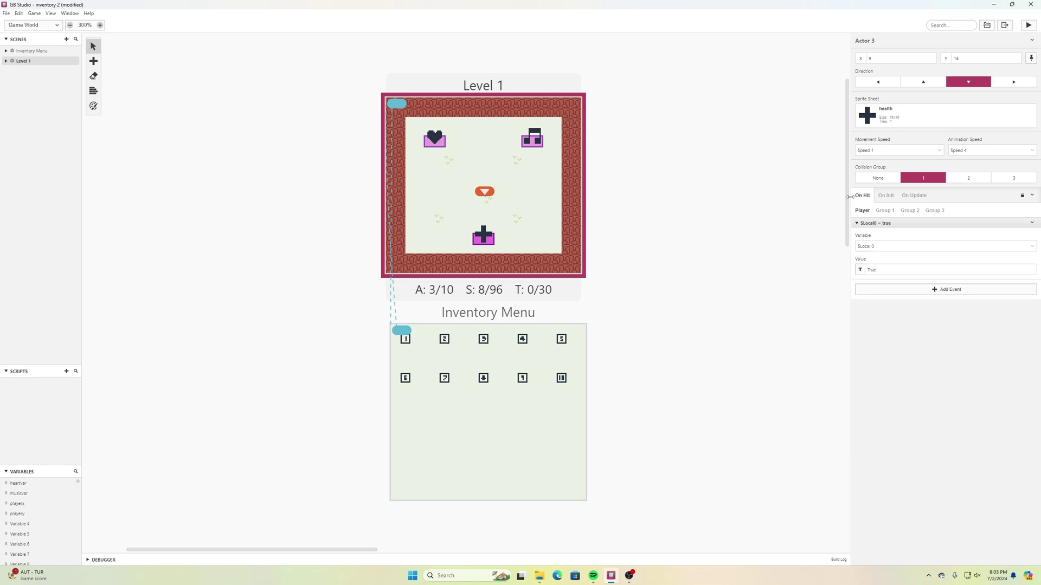
# Assign Variable 4 to the health cross's set-to-true event and rename that variable healthvar
pyautogui.click(1033, 246)
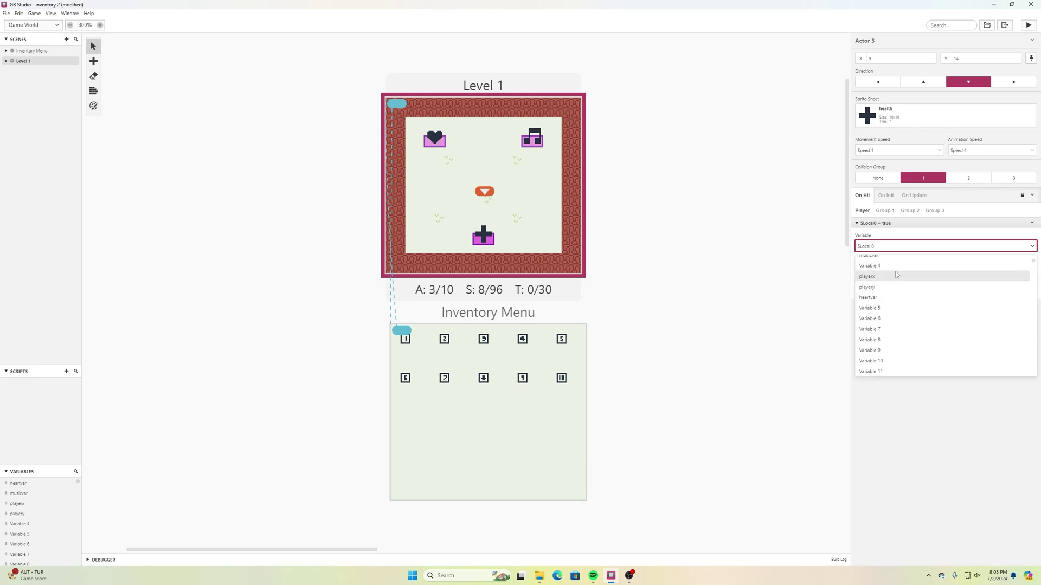
pyautogui.scroll(-1, 897, 273)
pyautogui.click(897, 267)
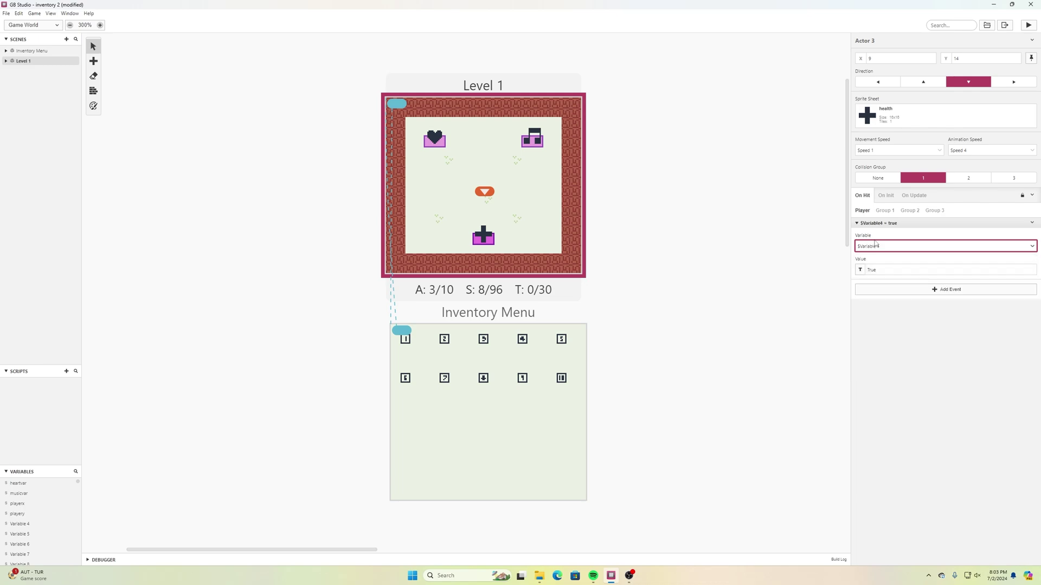
pyautogui.click(1024, 246)
pyautogui.write('healthvar')
pyautogui.press('Return')
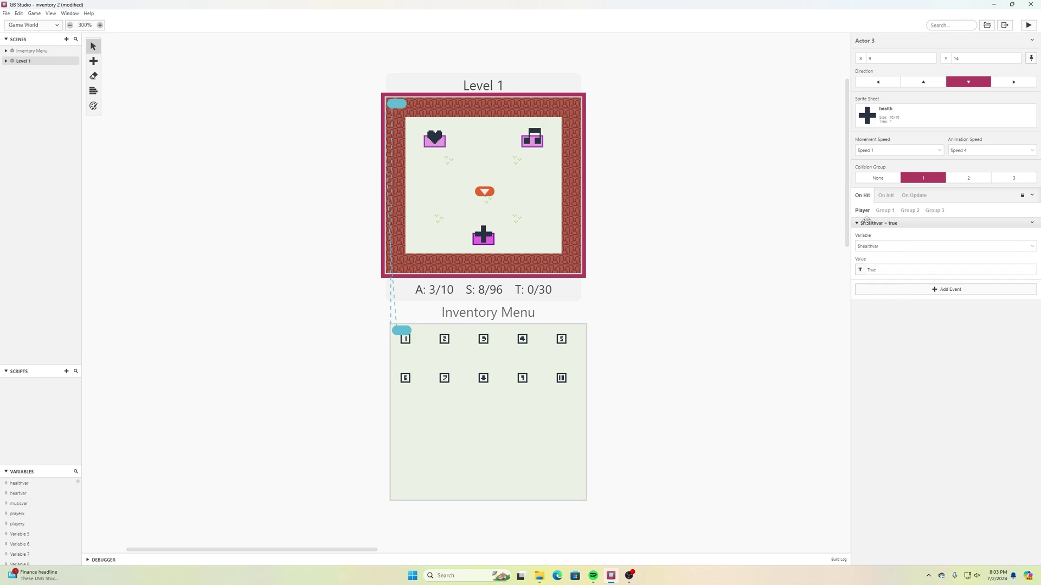
# Add a Deactivate Actor event targeting Self to the health cross's On Hit Player script
pyautogui.click(905, 291)
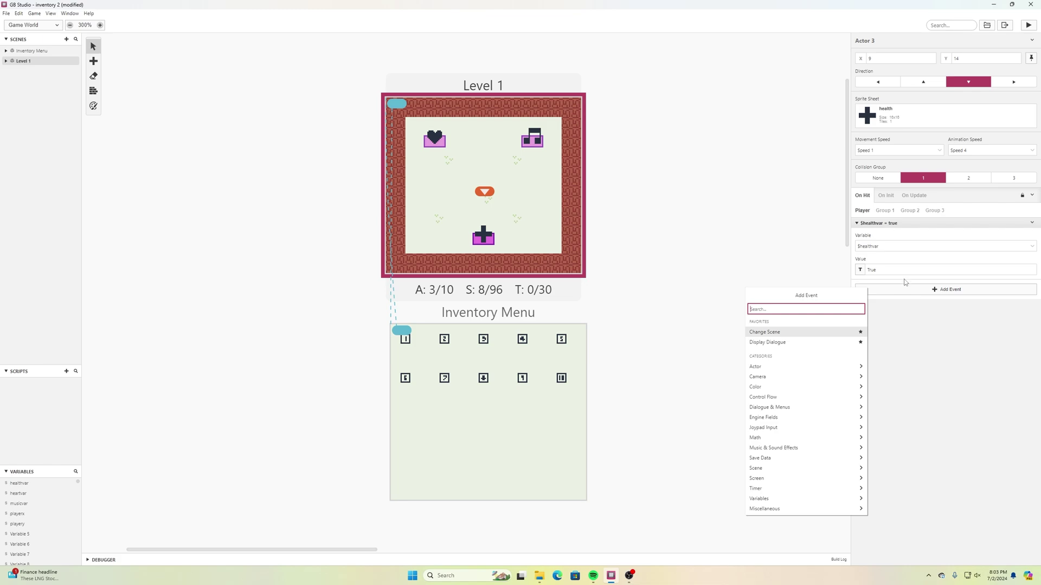
pyautogui.write('deactiv')
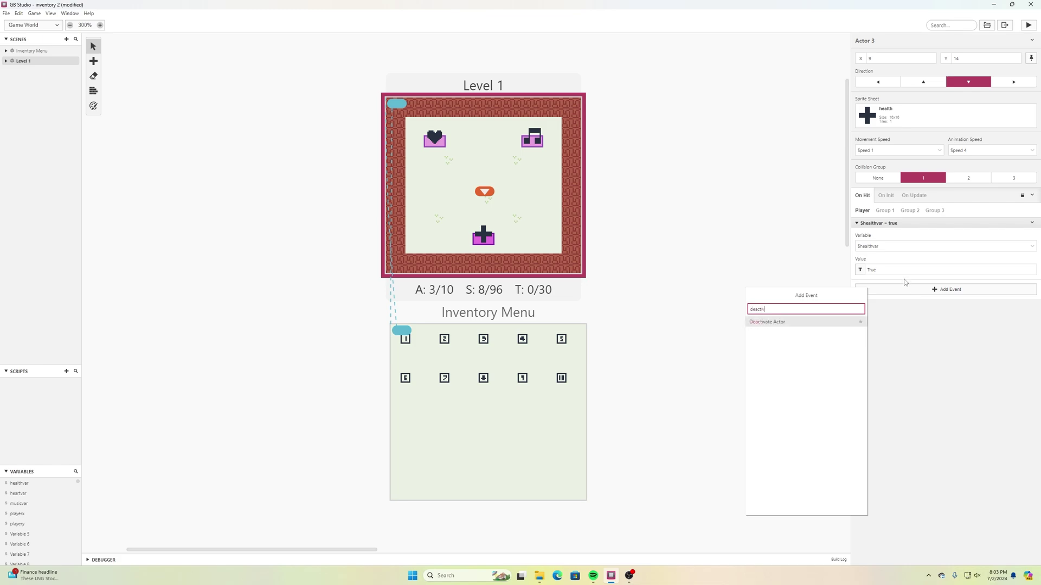
pyautogui.click(781, 321)
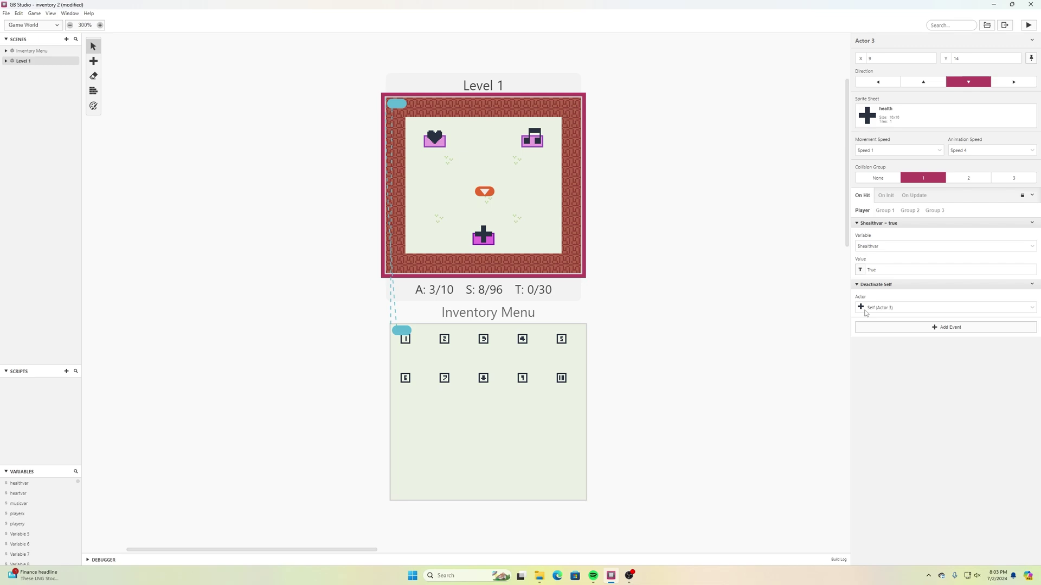
# Add an If Variable Is 'True' event to the Level 1 scene's On Init script and set its condition to heartvar
pyautogui.click(528, 204)
pyautogui.scroll(-2, 933, 429)
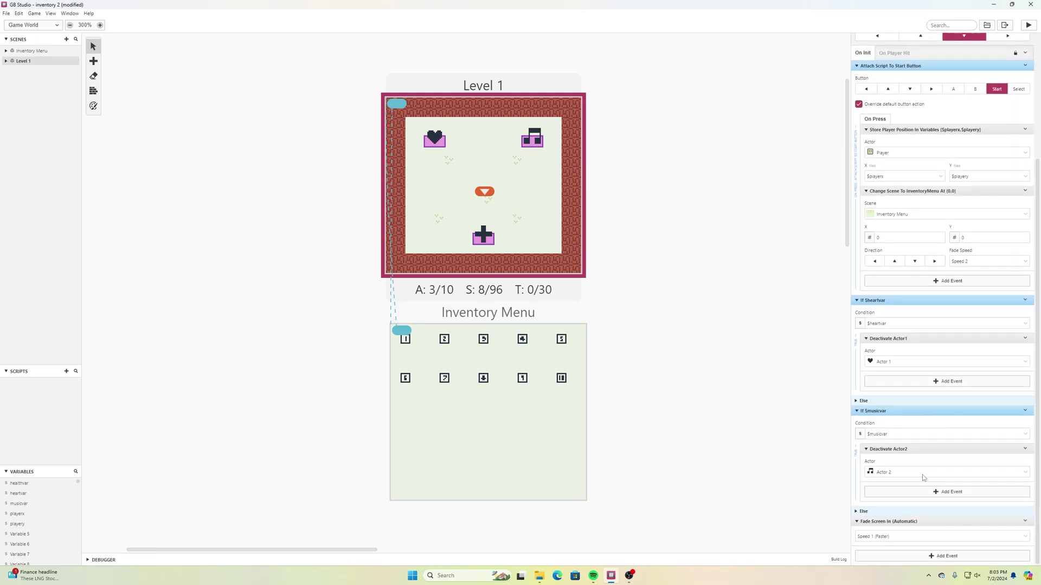
pyautogui.click(932, 554)
pyautogui.write('If')
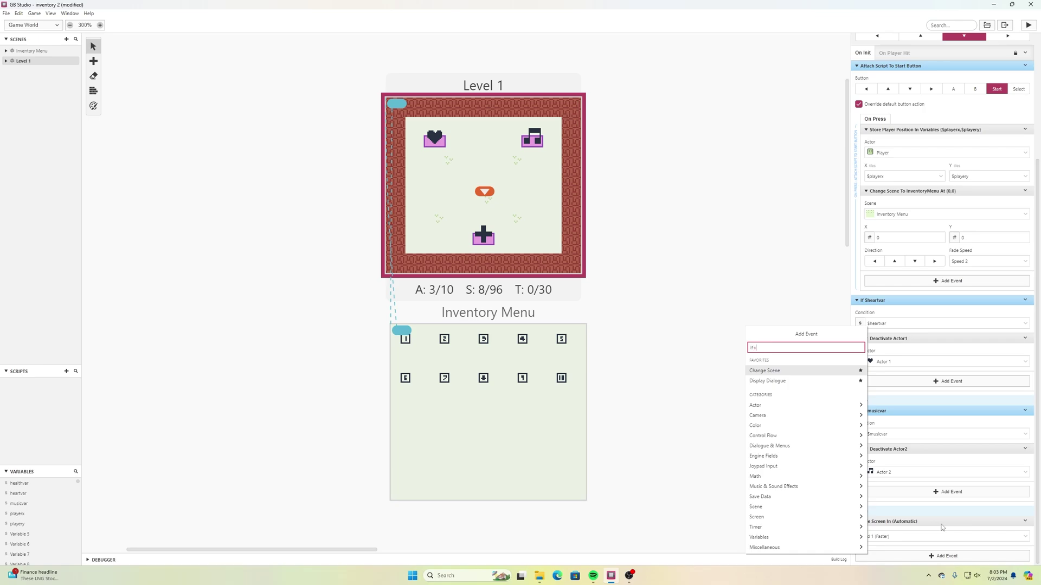
pyautogui.write(' var')
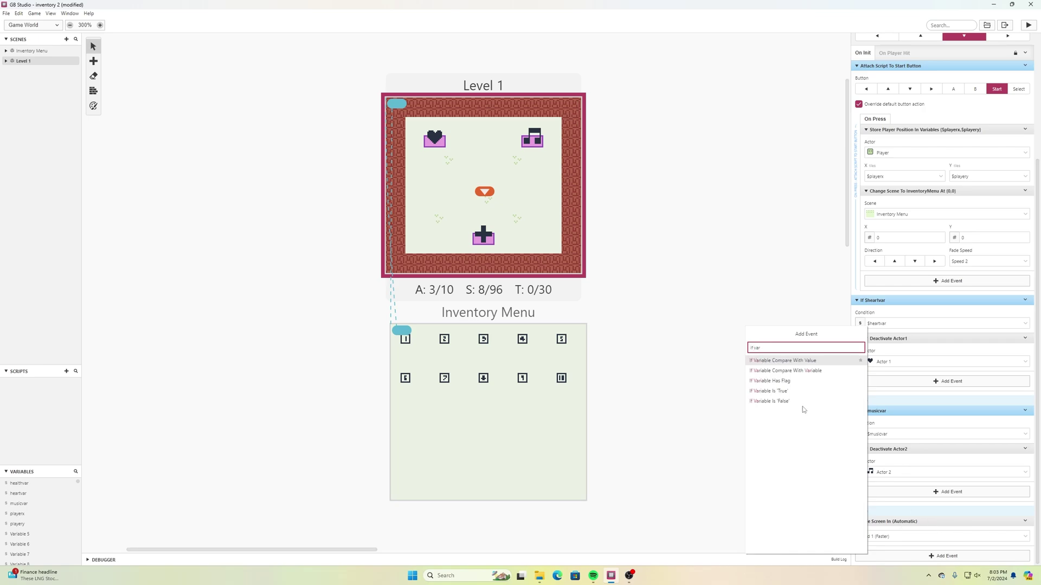
pyautogui.click(791, 392)
pyautogui.scroll(-3, 1026, 445)
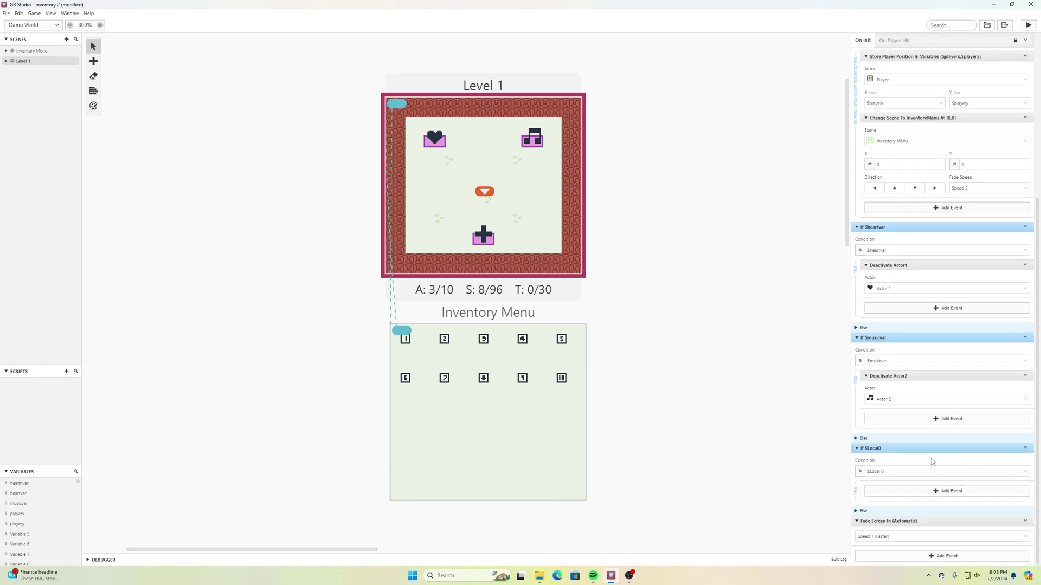
pyautogui.click(1025, 472)
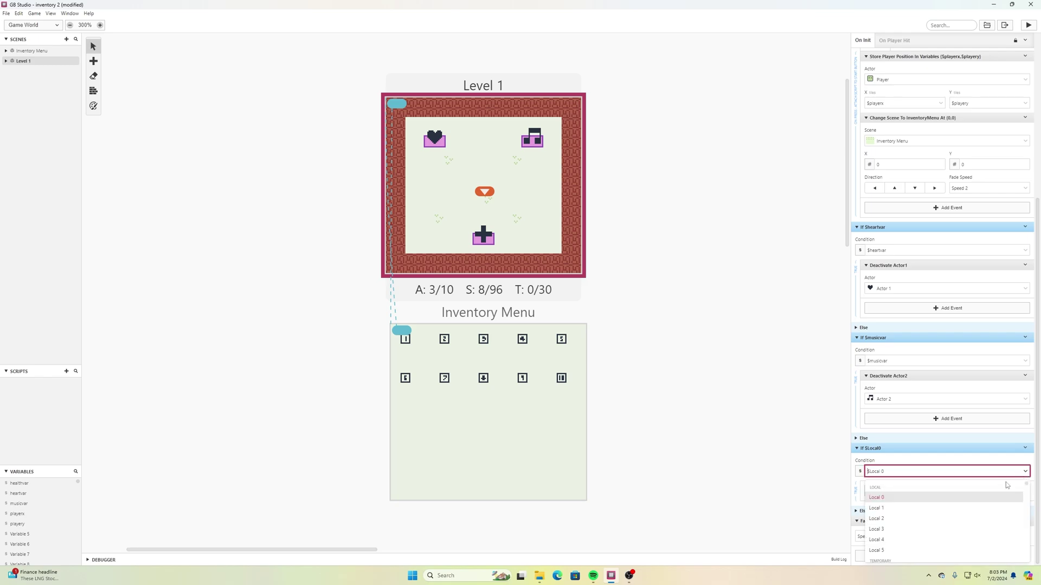
pyautogui.scroll(-1, 954, 520)
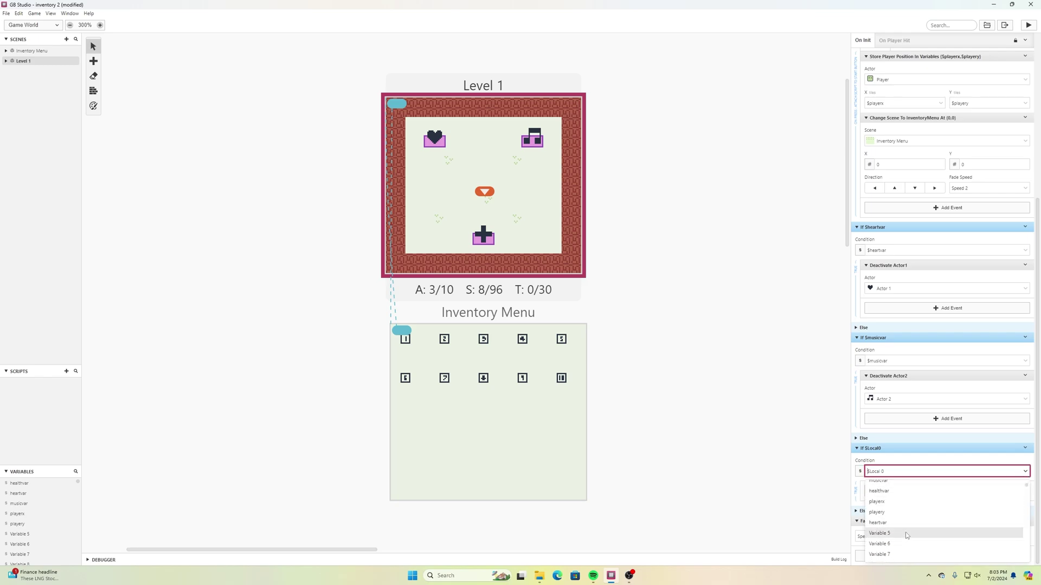
pyautogui.click(903, 523)
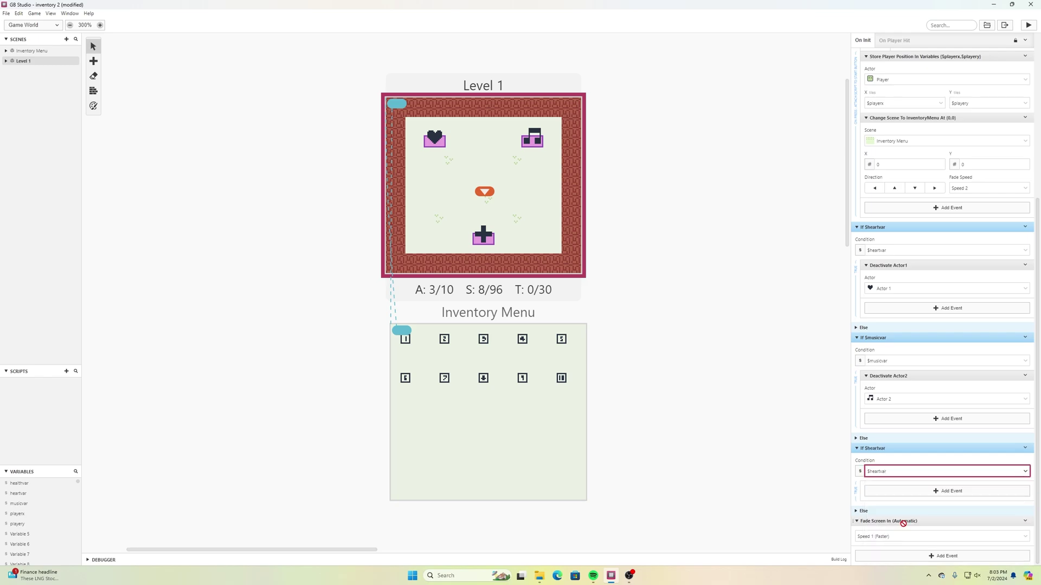
# Add a Deactivate Actor event for Actor 3 inside Level 1's new third condition and save the project
pyautogui.click(909, 493)
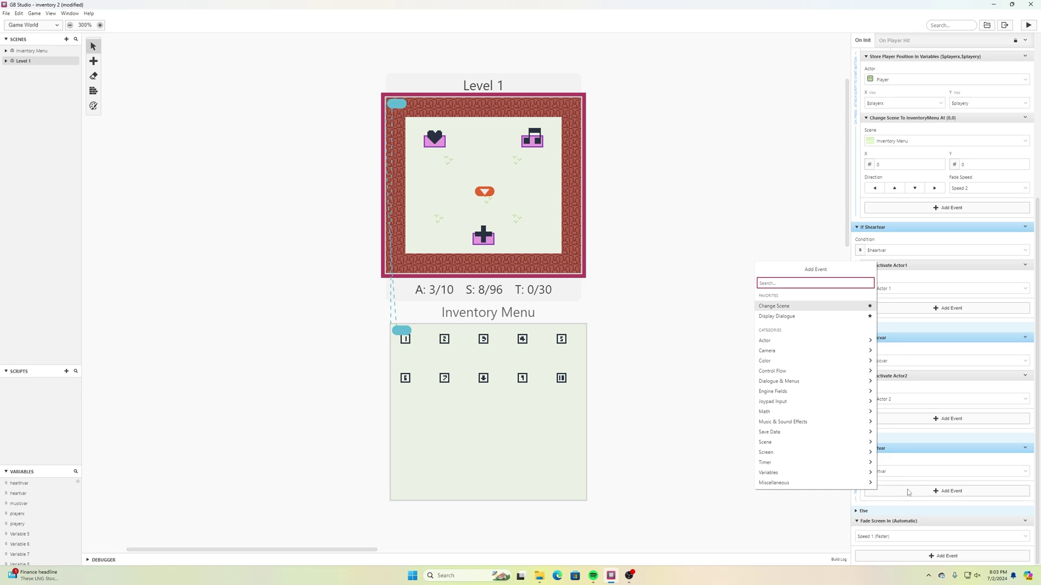
pyautogui.write('deac')
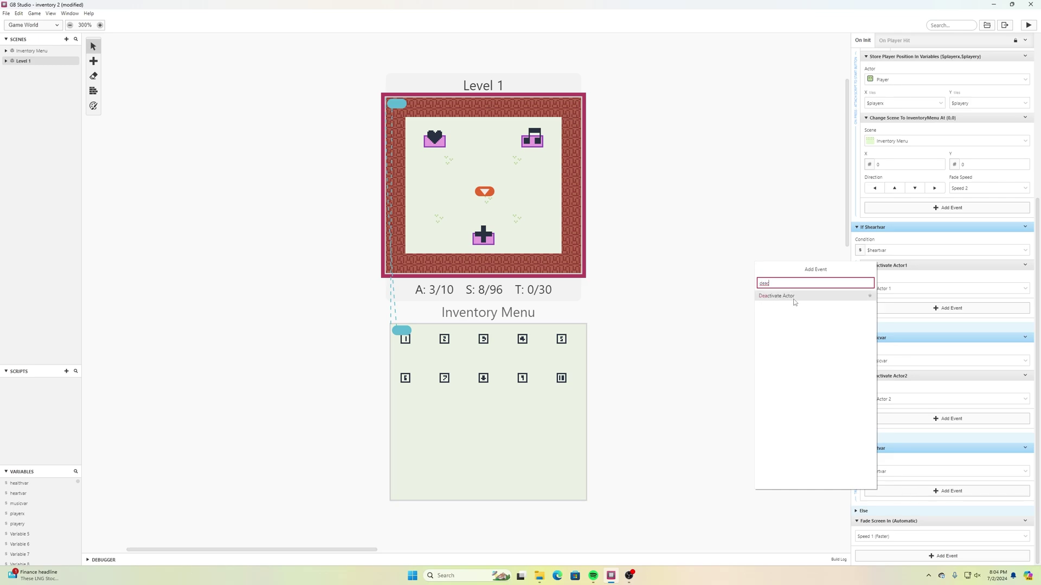
pyautogui.click(793, 302)
pyautogui.click(907, 509)
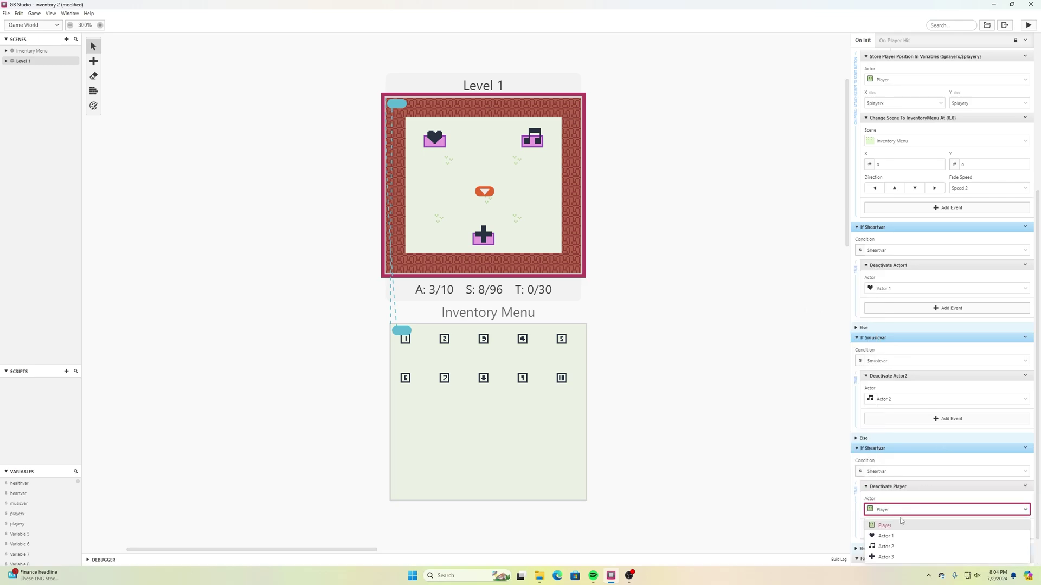
pyautogui.click(895, 559)
pyautogui.scroll(-1, 797, 447)
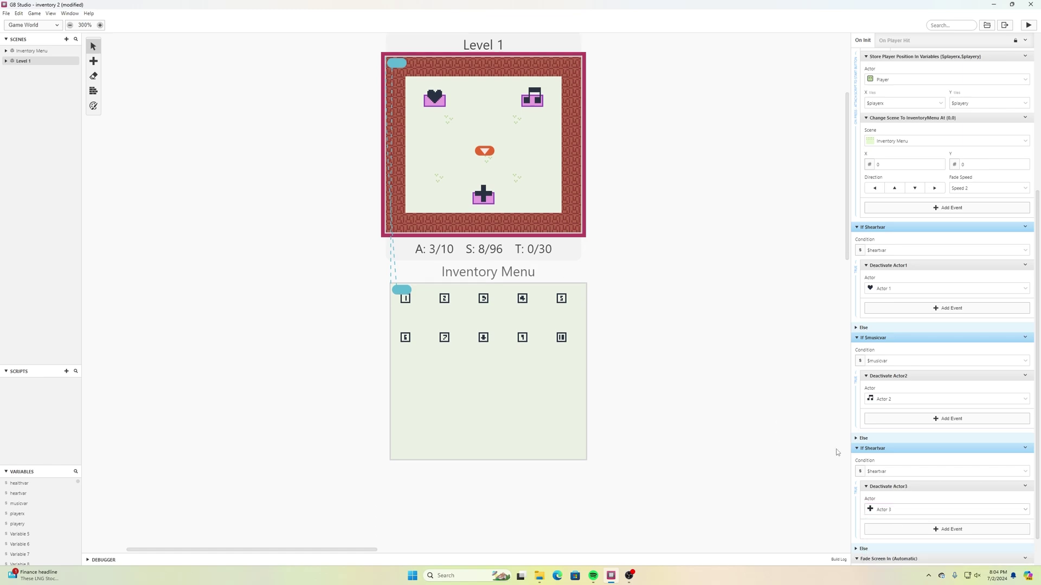
pyautogui.click(680, 209)
pyautogui.click(5, 13)
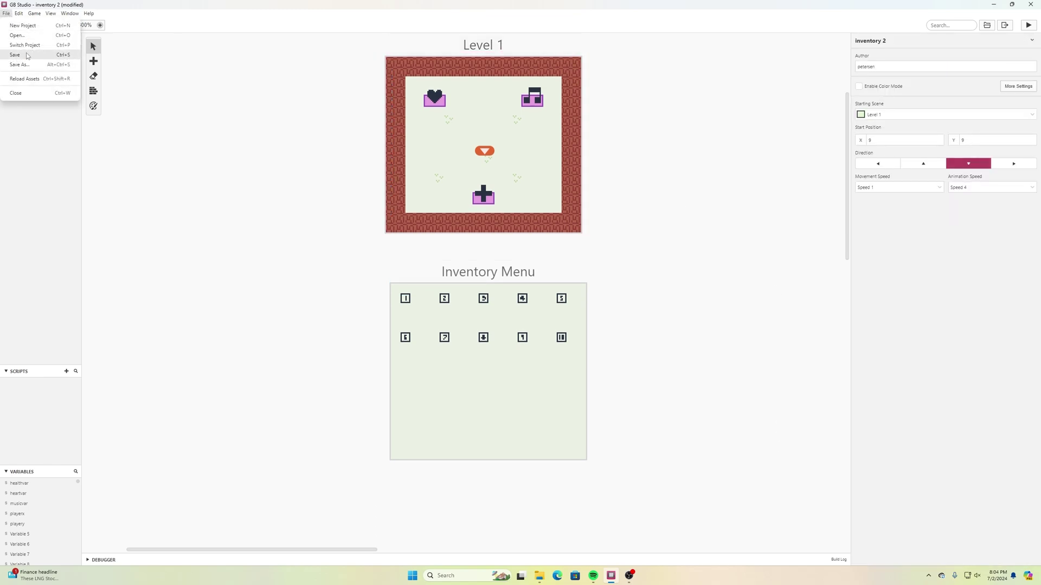
pyautogui.click(16, 52)
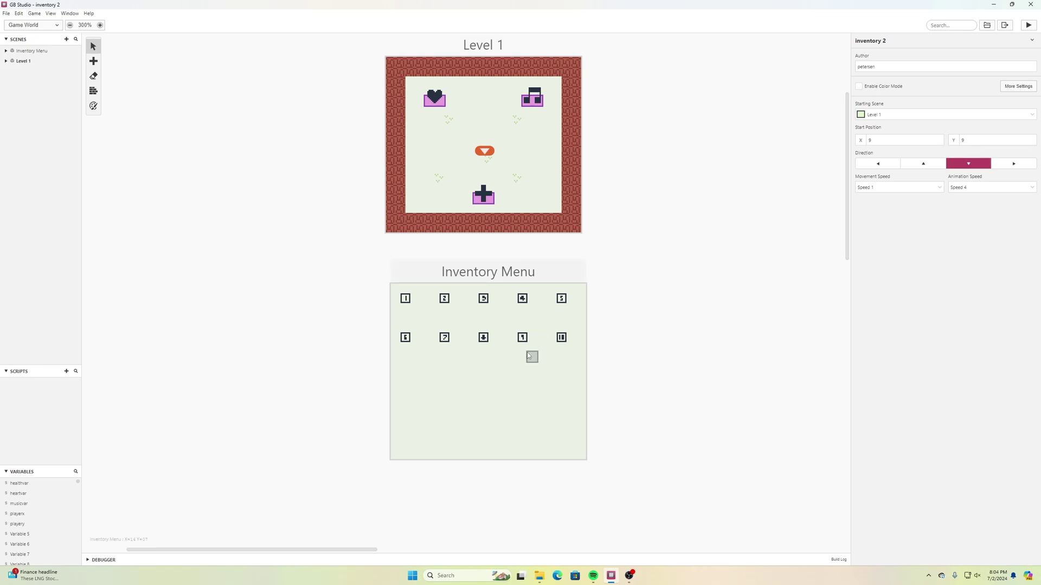
# Add an If Variable Is 'True' event to the Inventory Menu scene's On Init script and set its condition to heartvar
pyautogui.click(502, 406)
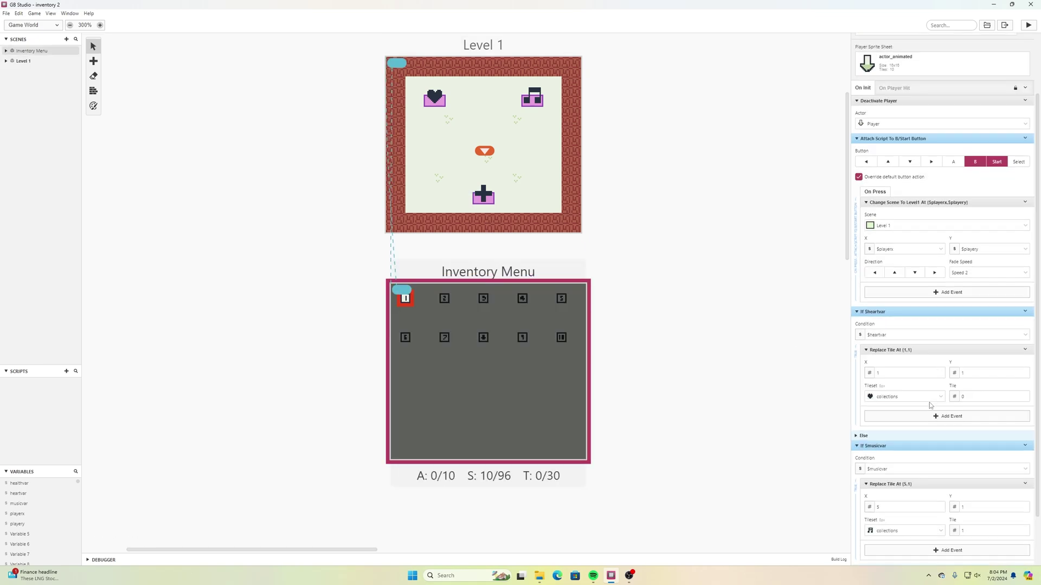
pyautogui.scroll(-1, 929, 402)
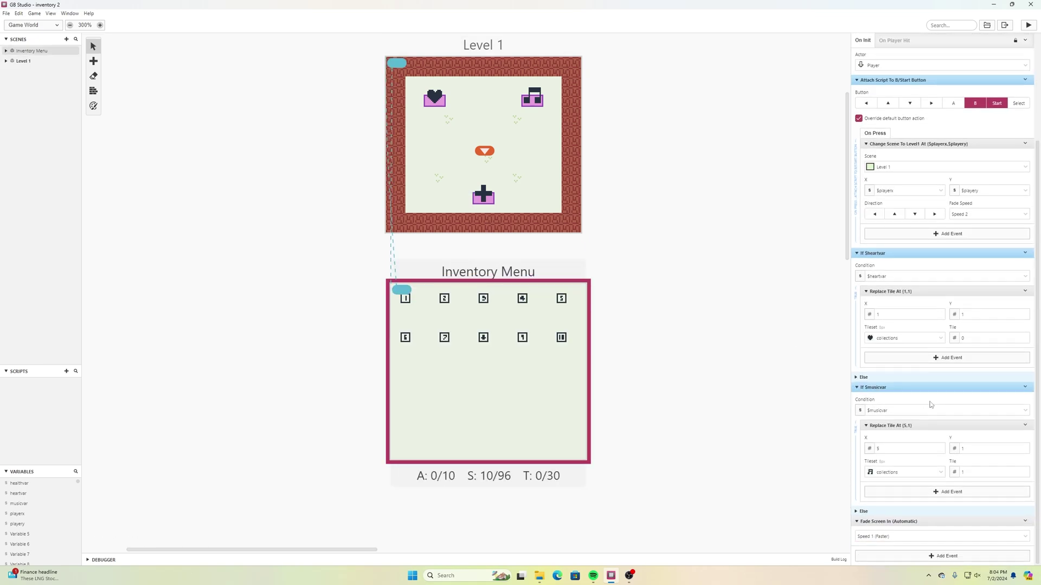
pyautogui.click(946, 556)
pyautogui.write('i')
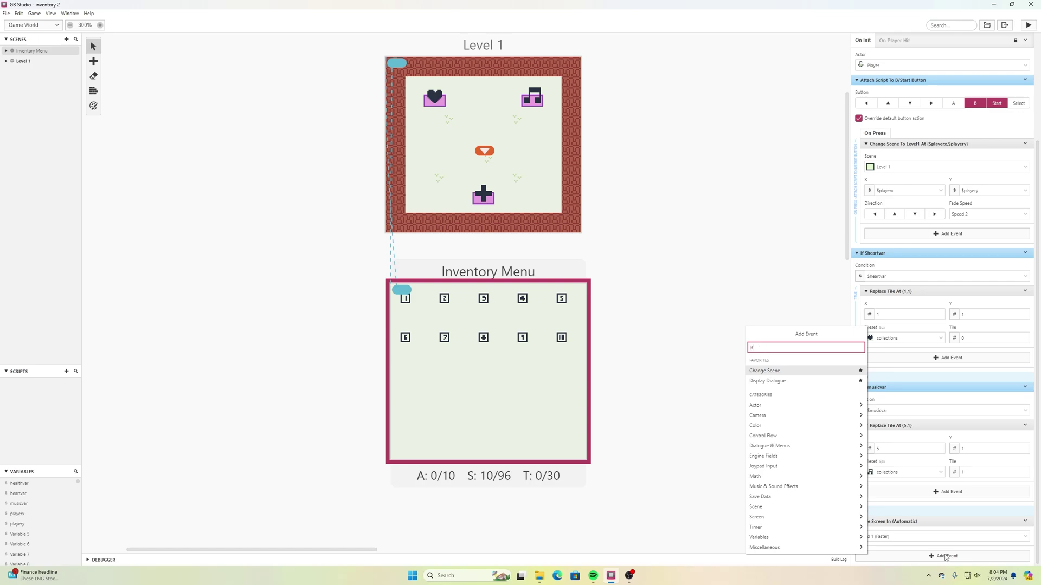
pyautogui.write('f')
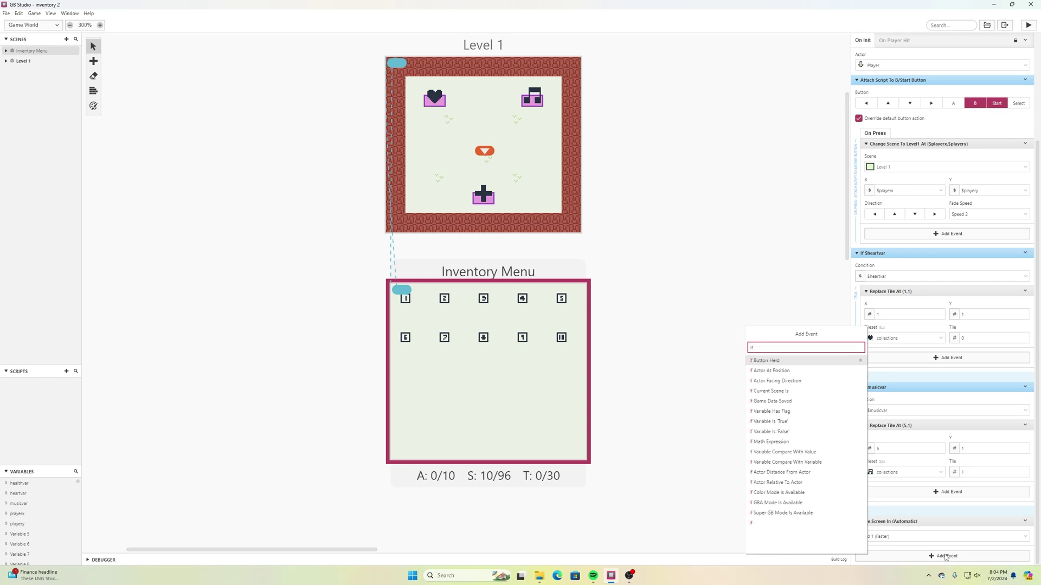
pyautogui.write(' var')
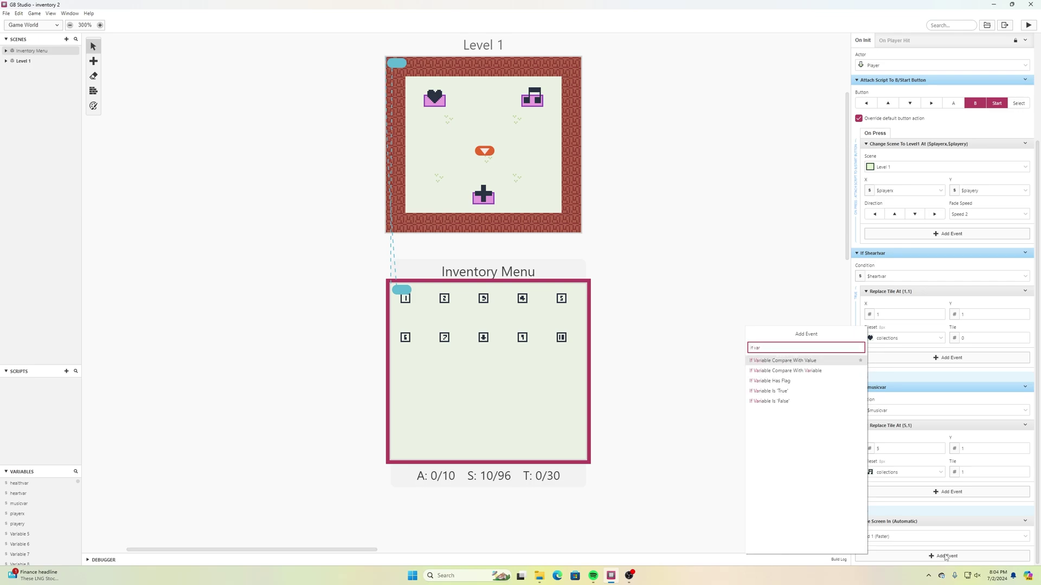
pyautogui.click(789, 390)
pyautogui.scroll(-2, 909, 427)
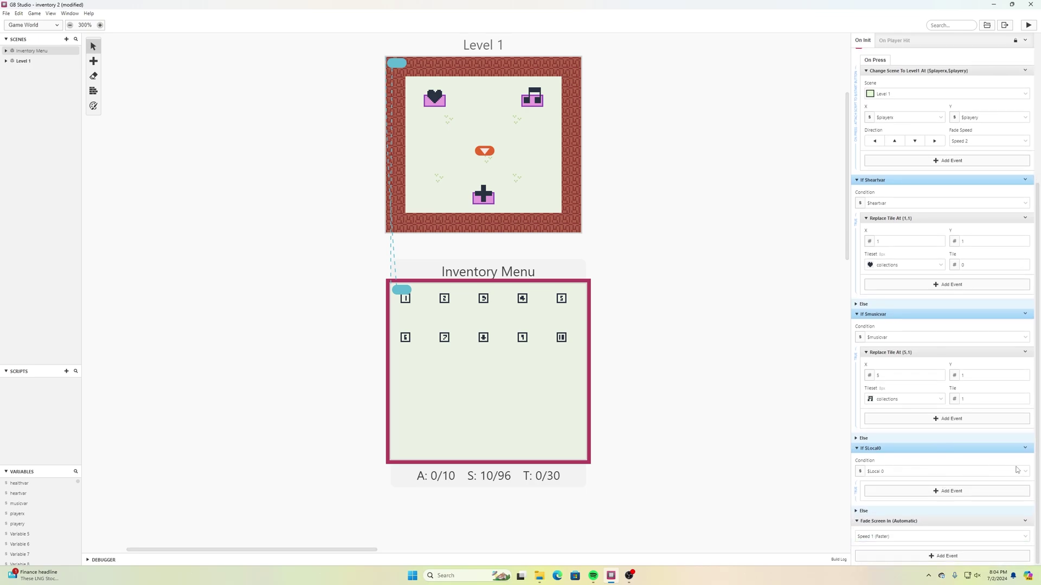
pyautogui.click(1024, 472)
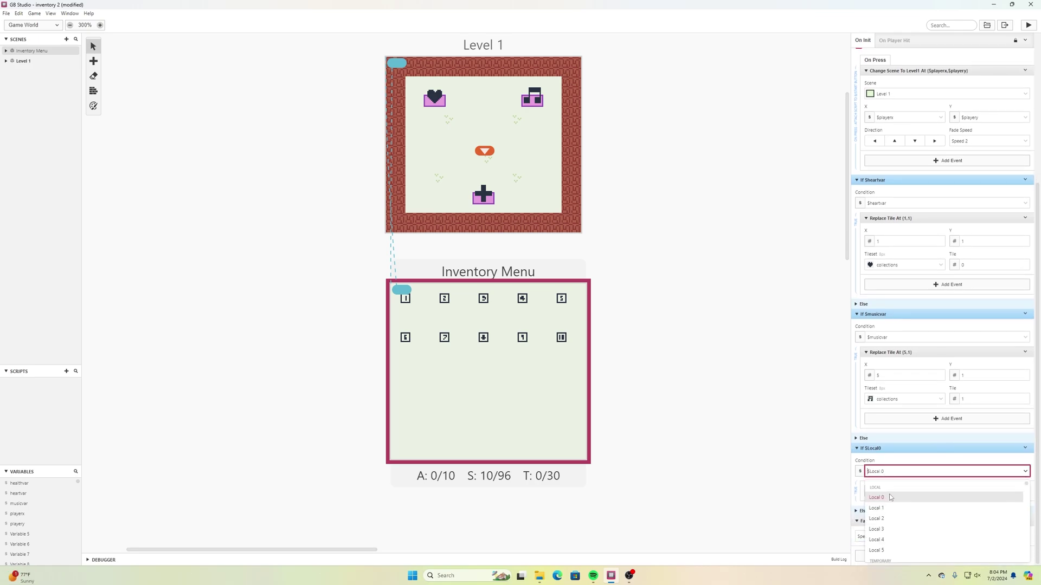
pyautogui.scroll(-2, 892, 496)
pyautogui.scroll(-2, 889, 496)
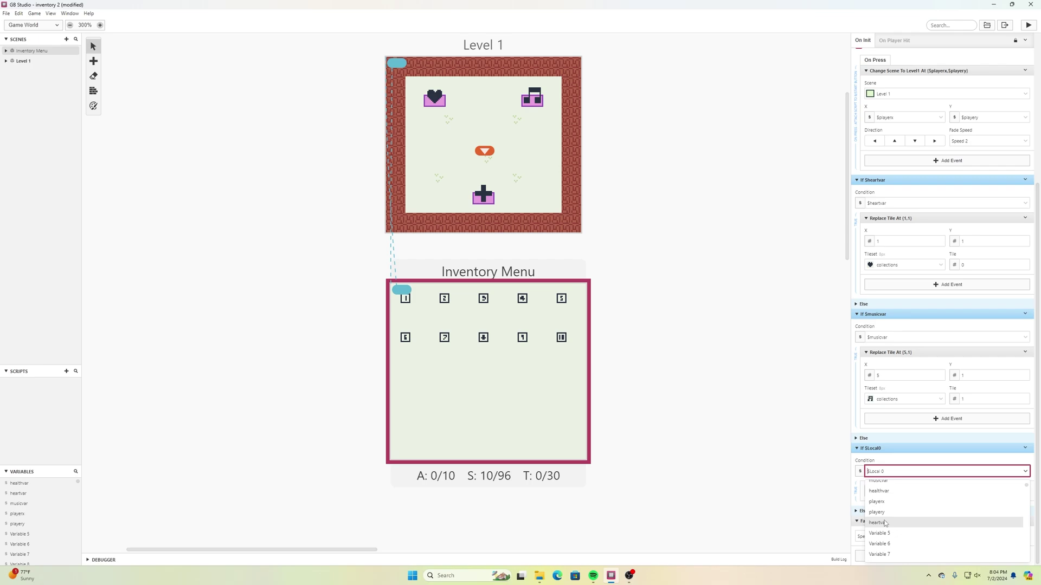
pyautogui.click(877, 486)
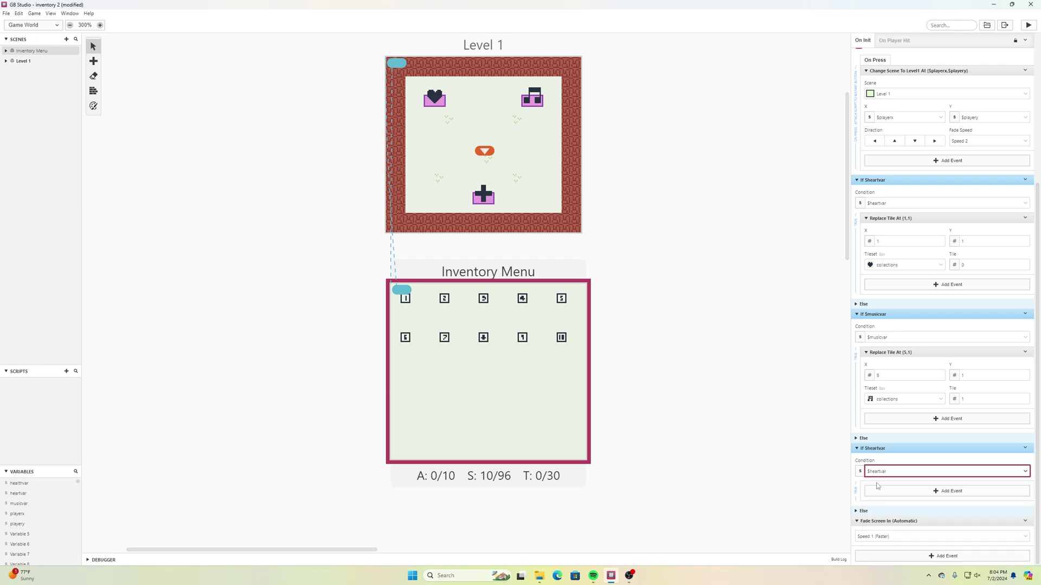
# Add a Replace Tile At Position event inside the Inventory Menu's new third condition
pyautogui.click(914, 494)
pyautogui.write('replace')
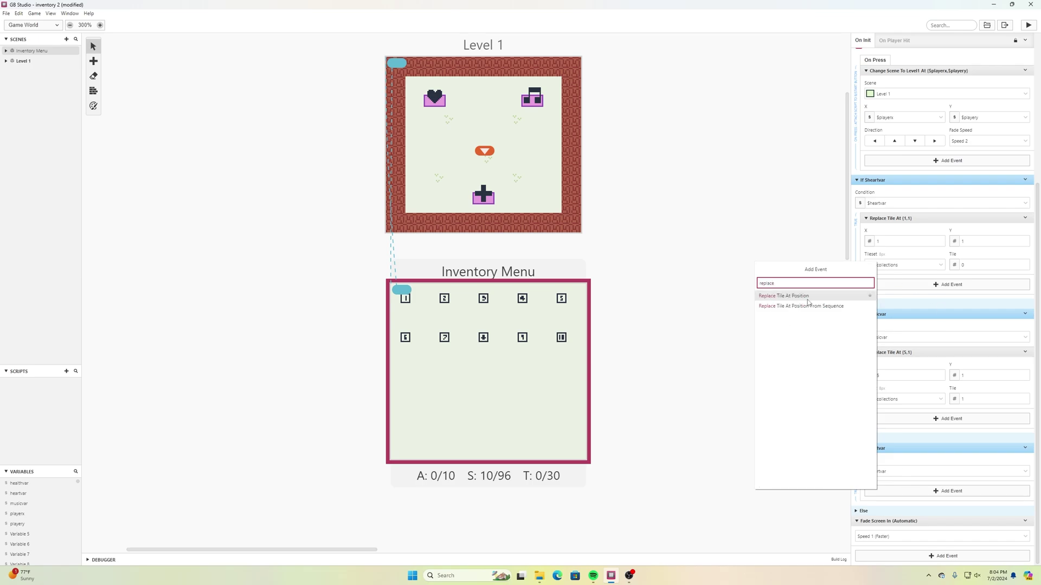
pyautogui.click(807, 298)
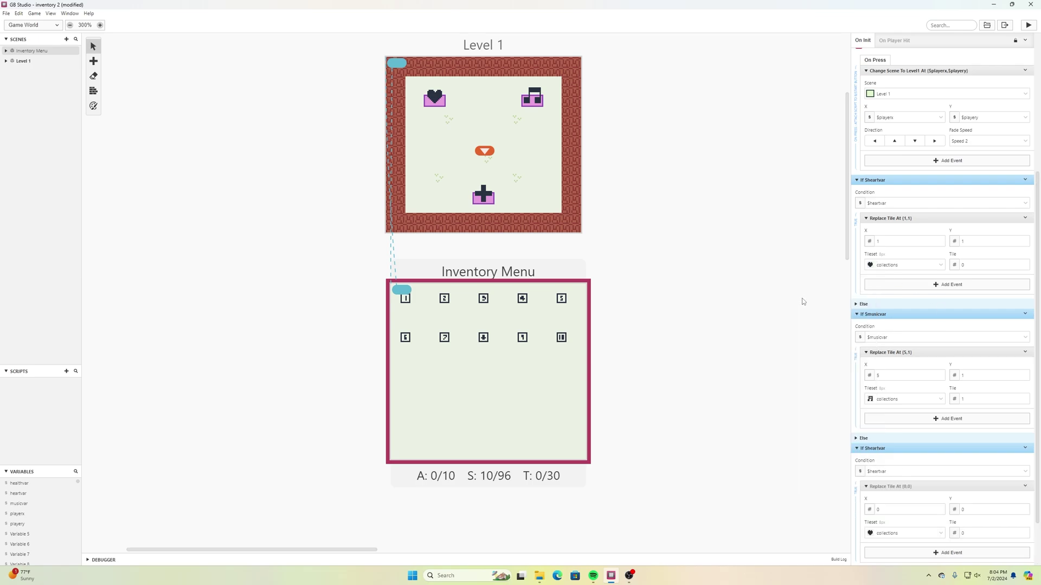
# Set the new tile replacement to X 9, Y 1 with tile 2 of the collections tileset, and save the project
pyautogui.click(940, 507)
pyautogui.click(939, 507)
pyautogui.click(940, 508)
pyautogui.click(940, 508)
pyautogui.click(940, 508)
pyautogui.click(940, 507)
pyautogui.click(940, 507)
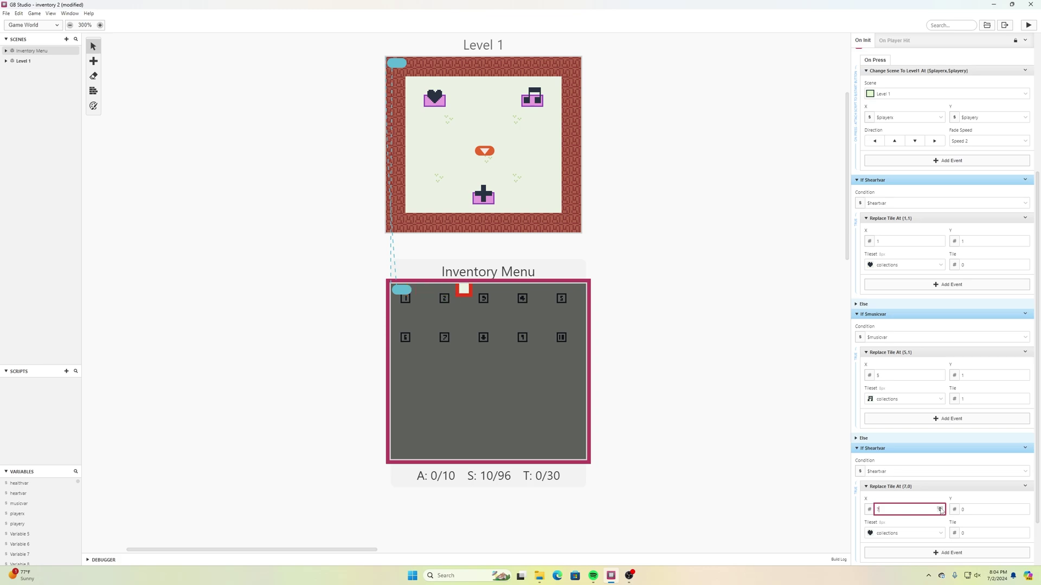
pyautogui.click(940, 507)
pyautogui.click(940, 507)
pyautogui.click(1023, 508)
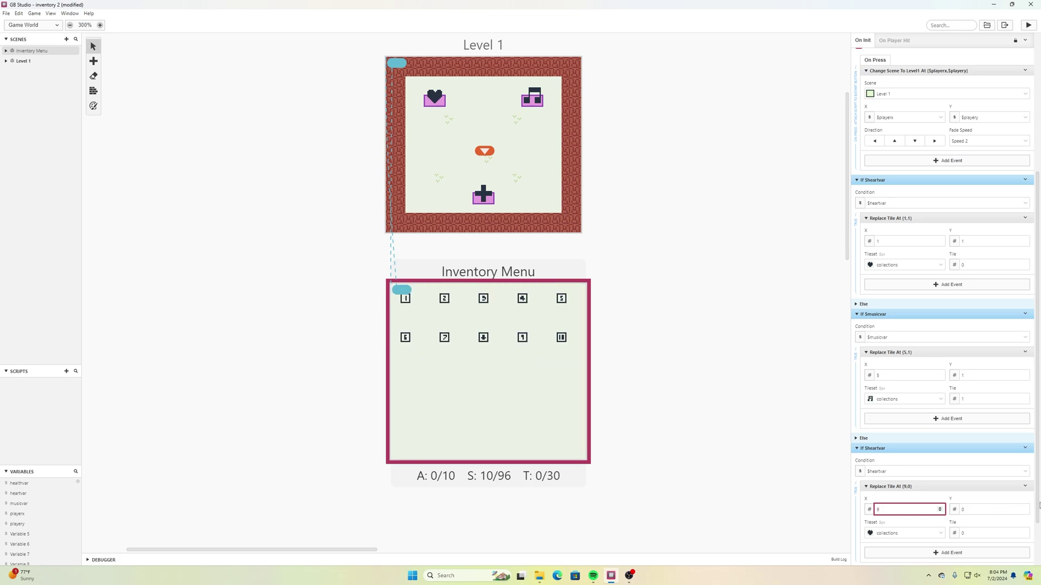
pyautogui.hotkey('ctrl', 's')
# Change the Inventory Menu's third If condition to healthvar and save the project
pyautogui.click(1026, 471)
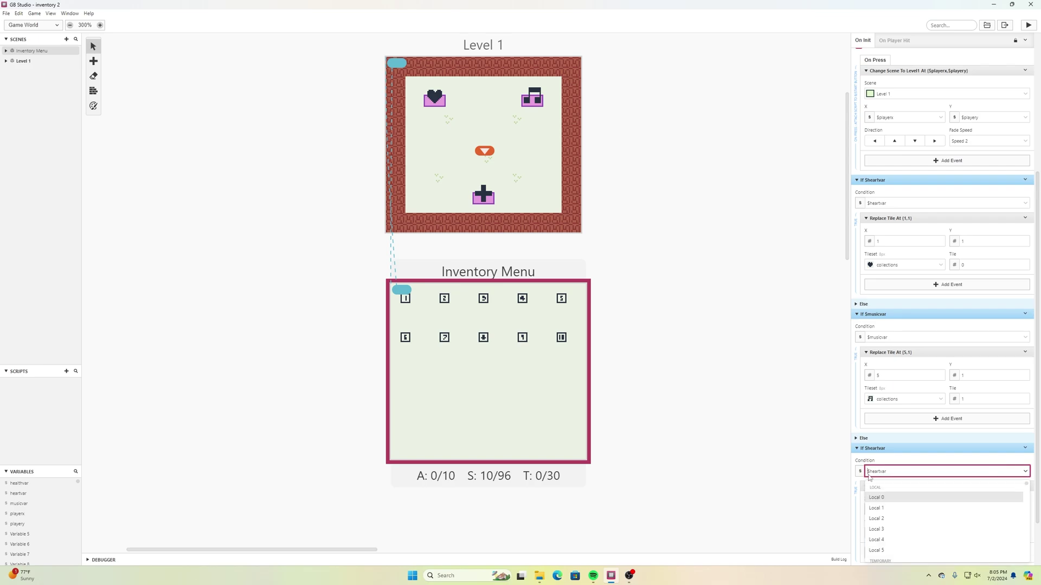
pyautogui.scroll(-5, 883, 493)
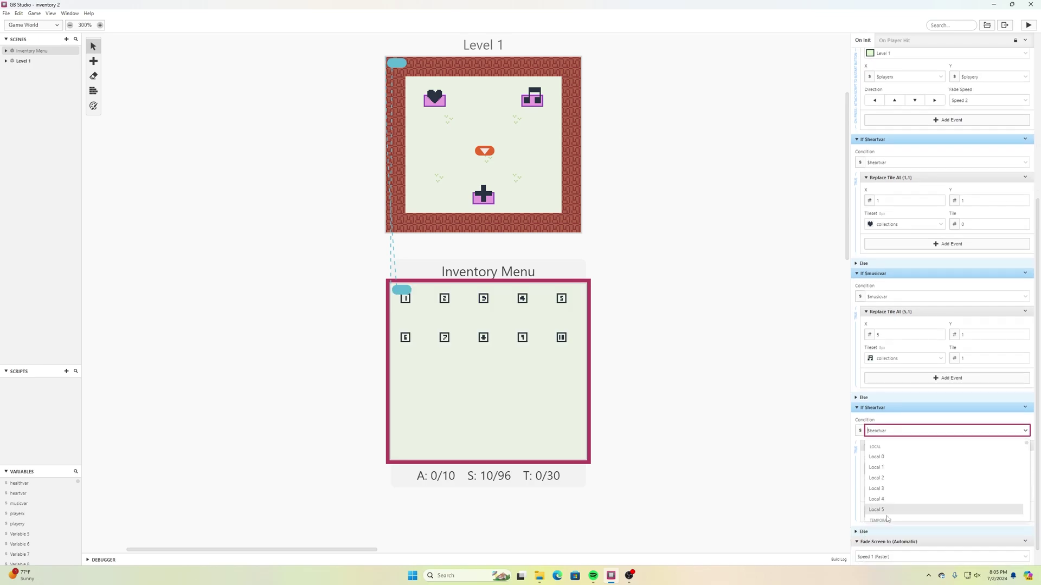
pyautogui.click(890, 491)
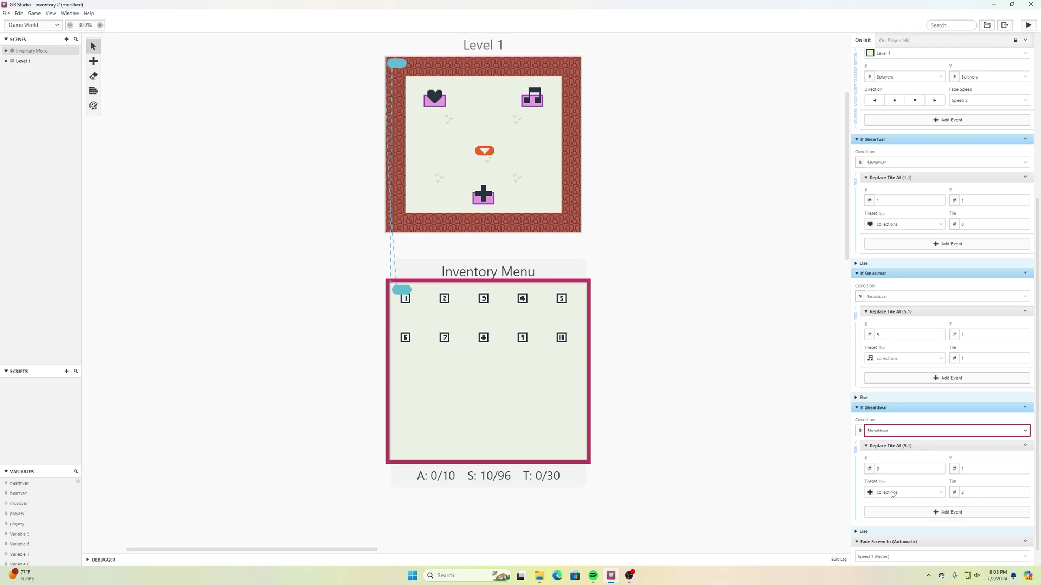
pyautogui.click(6, 13)
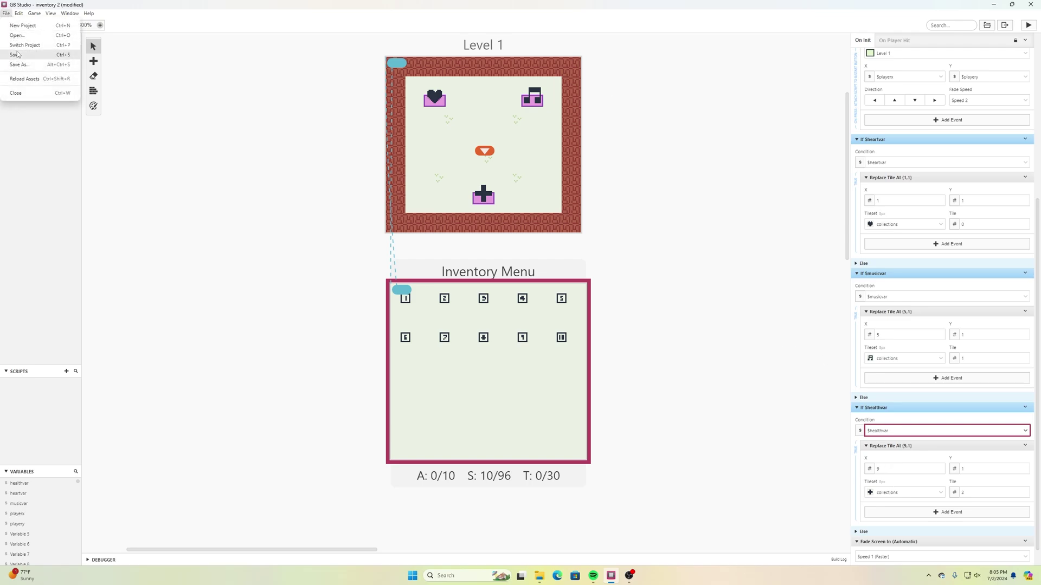
pyautogui.click(21, 55)
# Run the game, walk up in Level 1, and open and close the Inventory Menu before collecting any item
pyautogui.click(1033, 26)
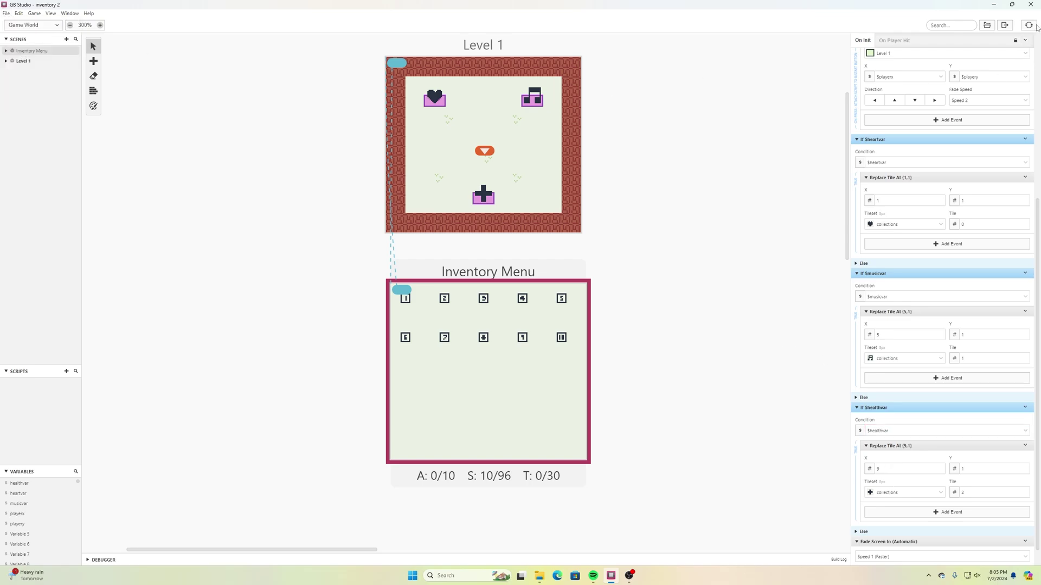
pyautogui.press('Up')
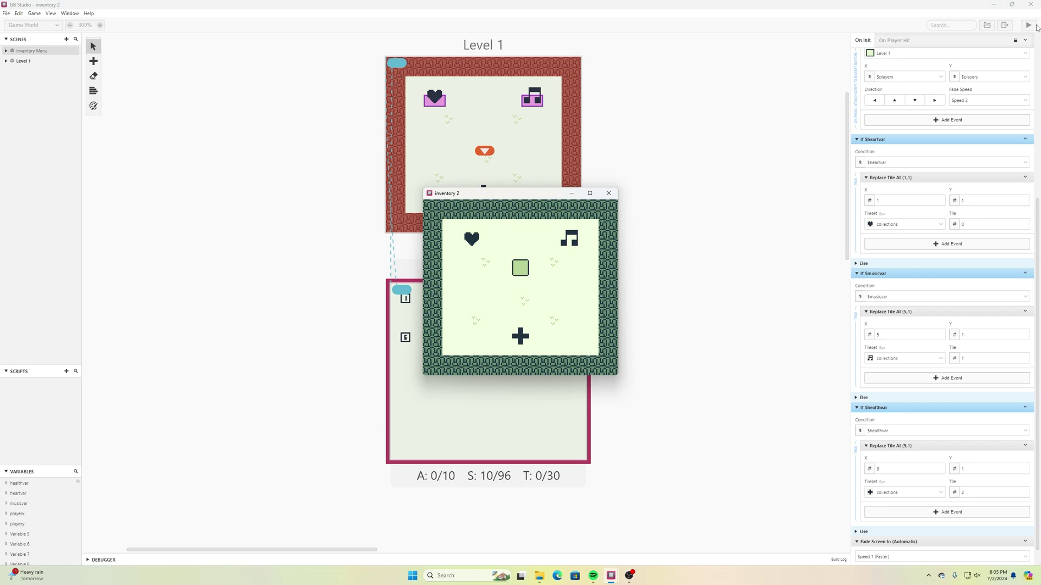
pyautogui.press('Return')
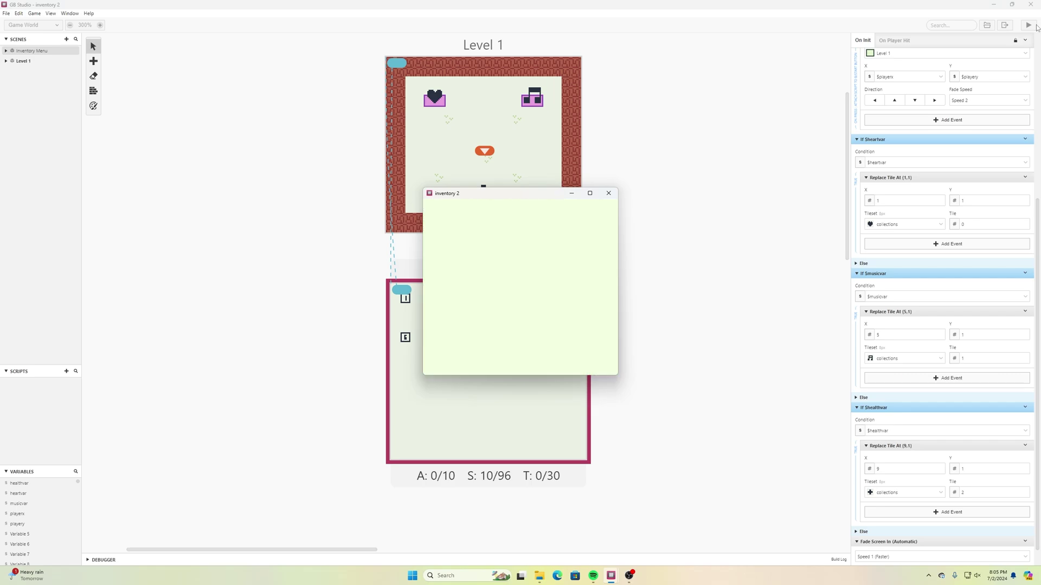
pyautogui.press('Return')
# Collect the health cross in the running game, then open and close the Inventory Menu to check its slot
pyautogui.press('Down')
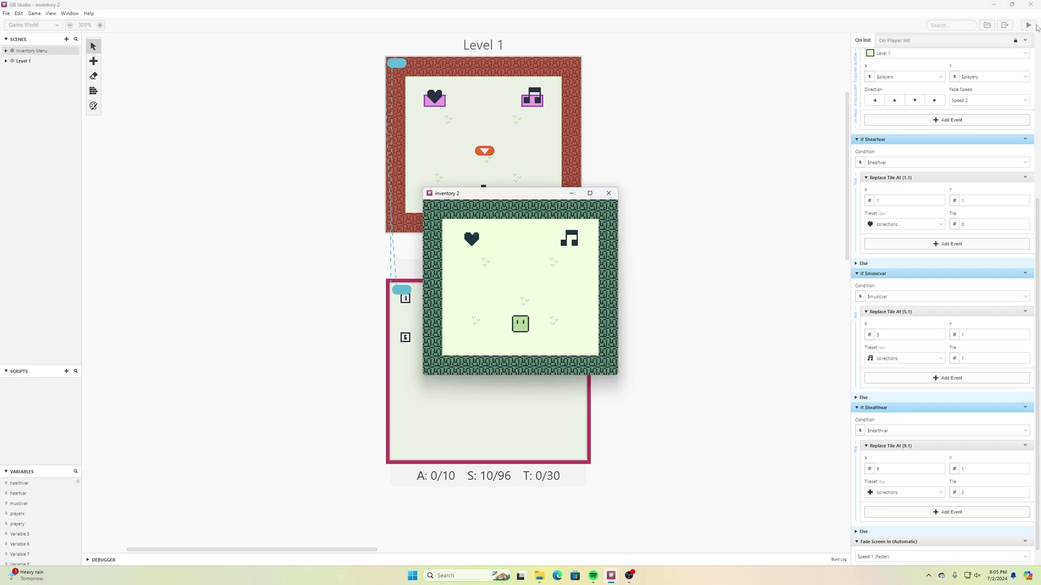
pyautogui.press('Return')
pyautogui.press('Return')
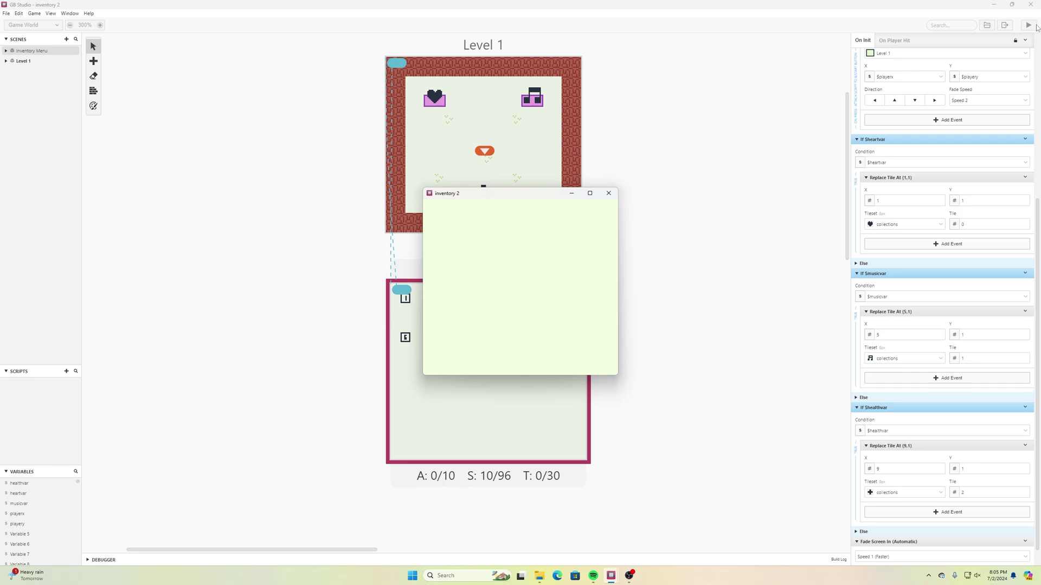
# Walk to the heart in Level 1 and collect it, then check its Inventory Menu slot and return to the level
pyautogui.press('Up')
pyautogui.press('Left')
pyautogui.press('Up')
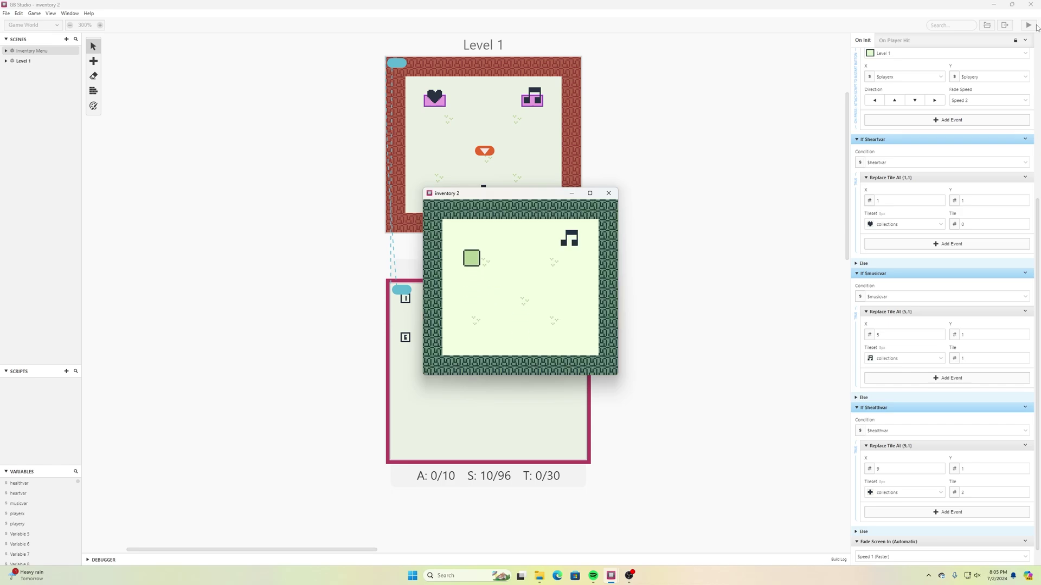
pyautogui.press('Down')
pyautogui.press('Return')
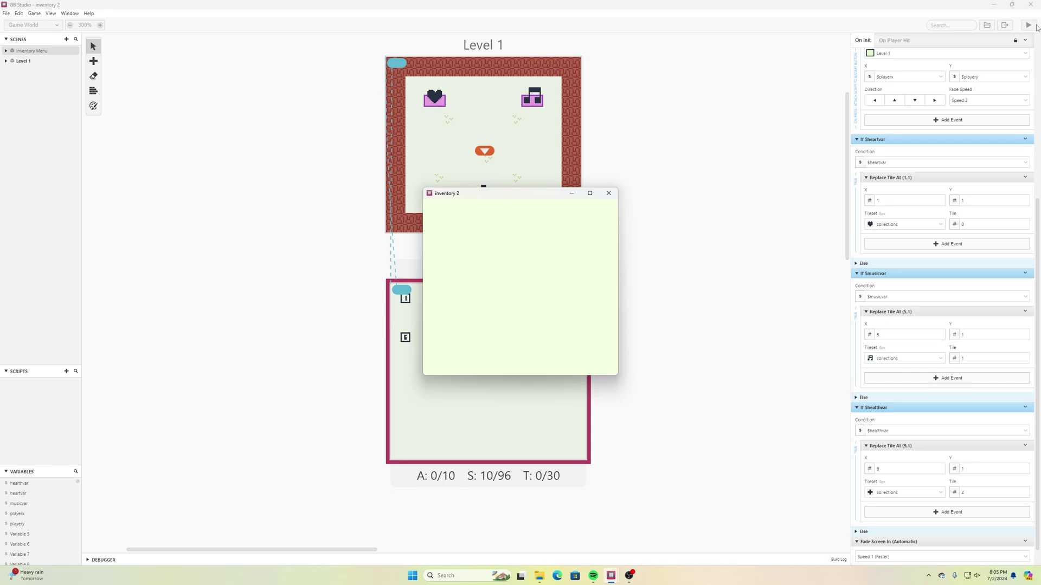
pyautogui.press('Return')
# Collect the music note in Level 1, then check all three item slots in the Inventory Menu and return
pyautogui.press('Up')
pyautogui.press('Up')
pyautogui.press('Right')
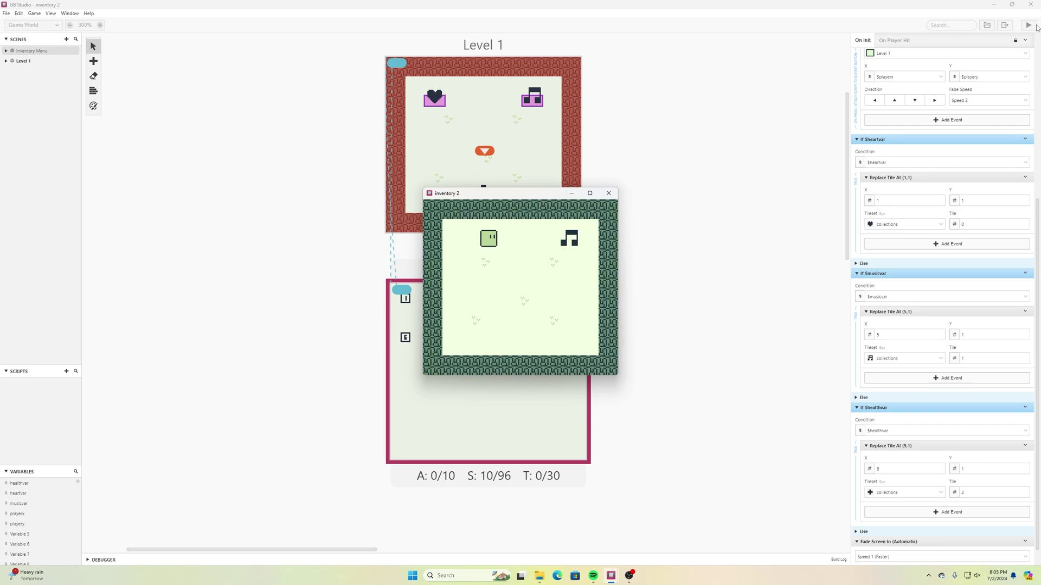
pyautogui.press('Return')
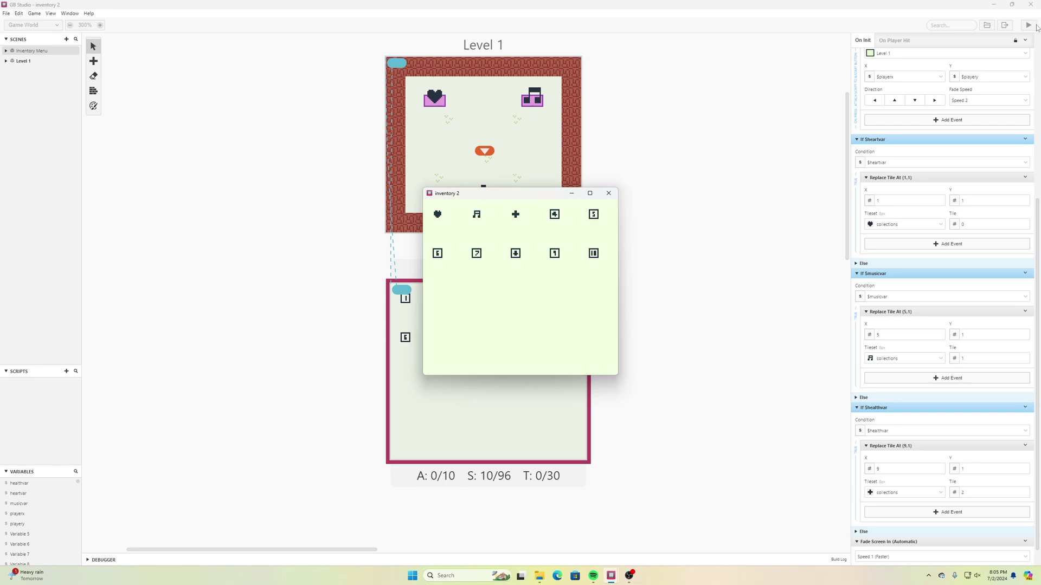
pyautogui.press('Return')
# Walk around Level 1 to check the spots of the collected items, and reopen the Inventory Menu
pyautogui.press('Left')
pyautogui.press('Down')
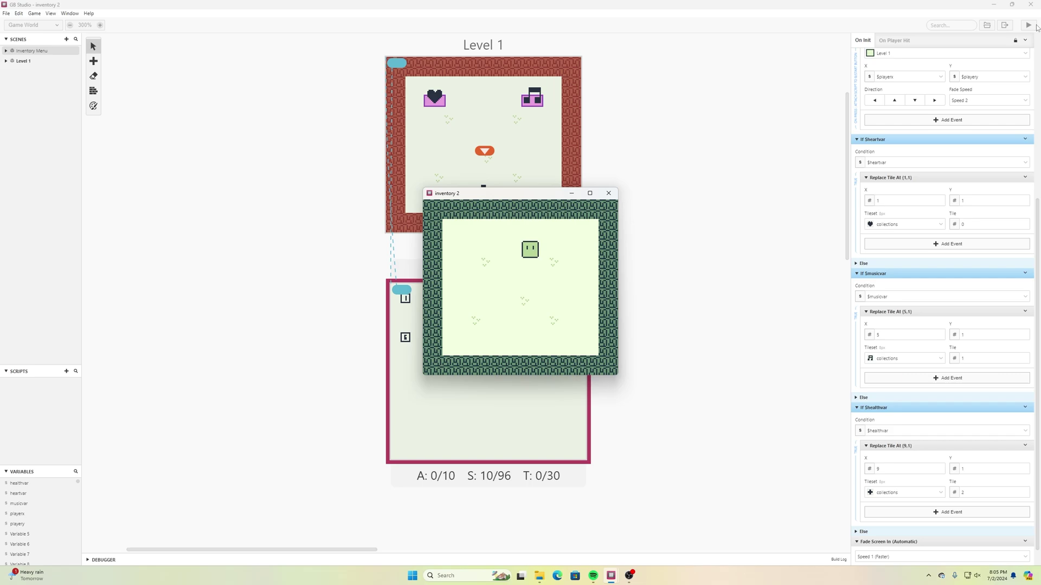
pyautogui.press('Left')
pyautogui.press('Down')
pyautogui.press('Right')
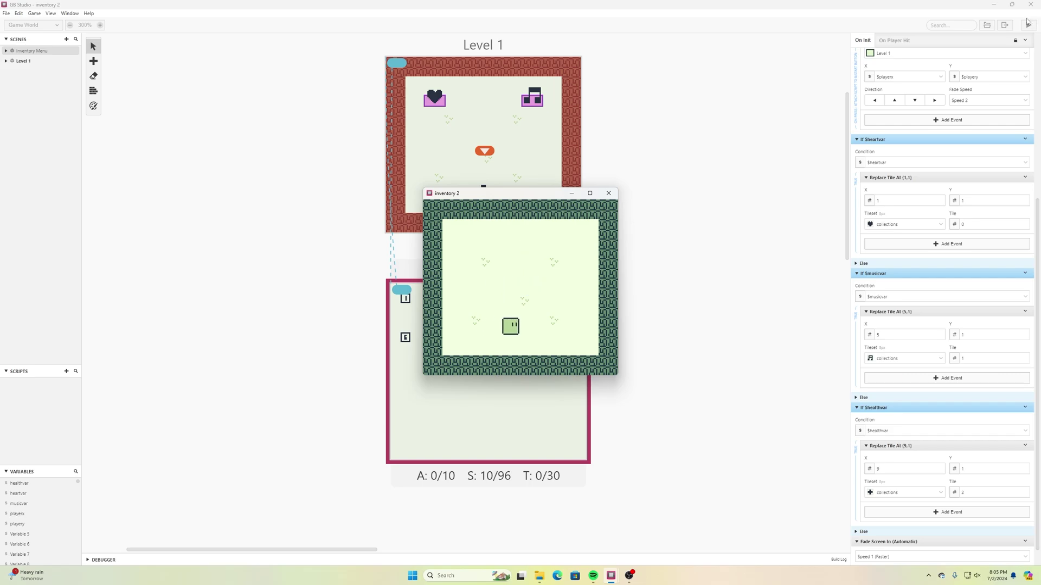
pyautogui.press('Return')
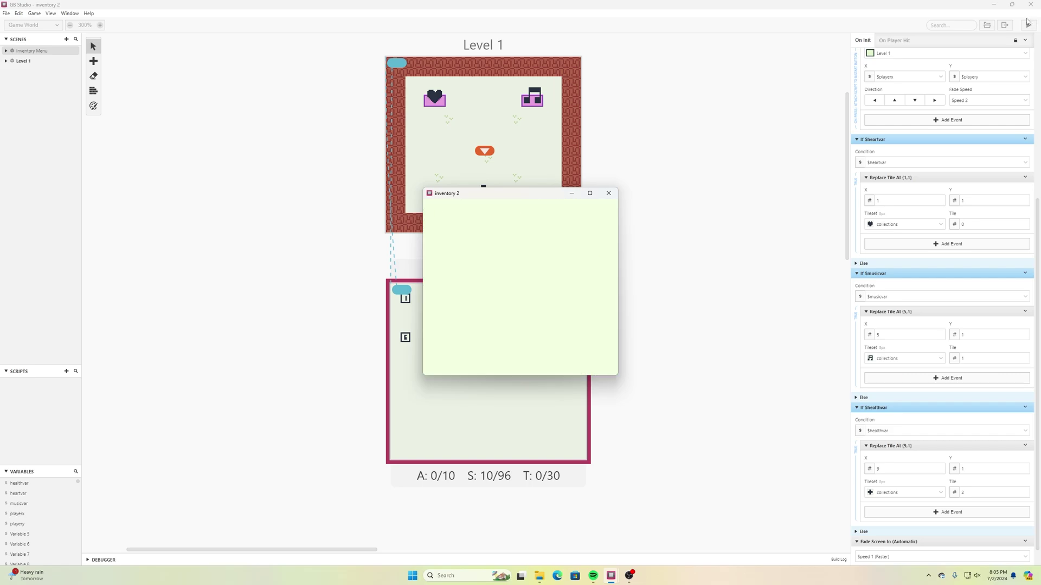